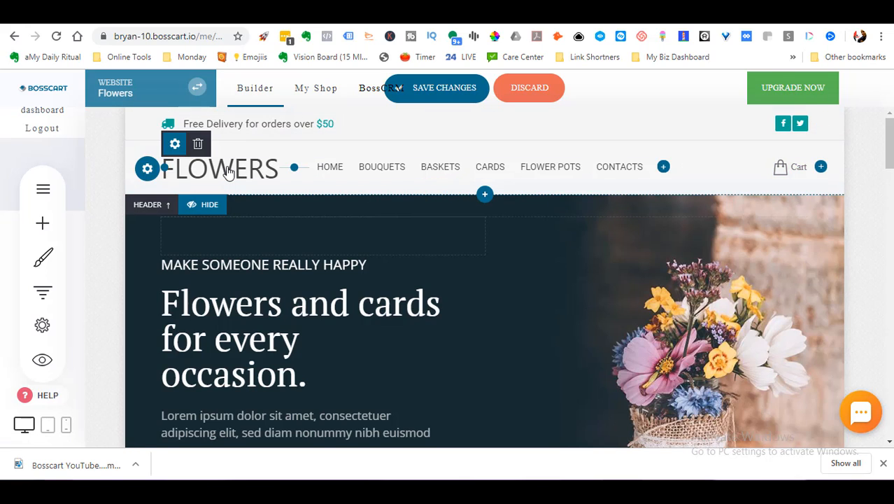
Step: Try the Image Logo option for the header logo and switch it back to Text Logo
left_click(175, 143)
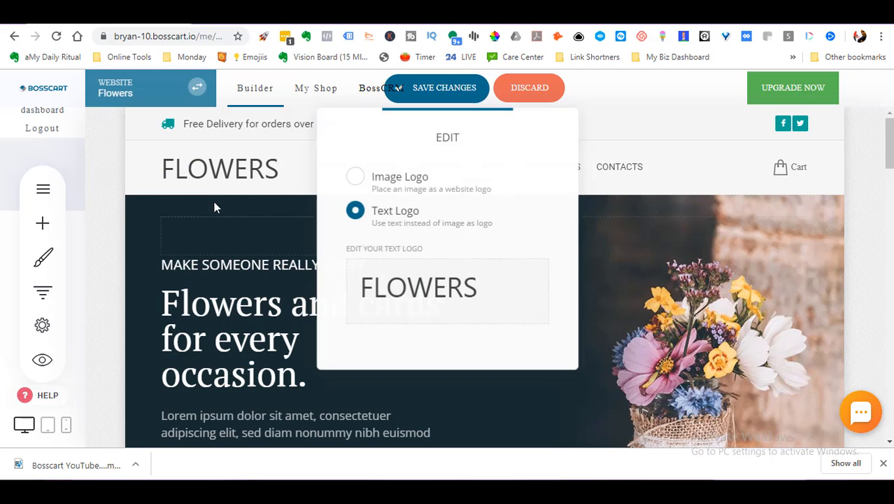
double_click(445, 290)
left_click(399, 180)
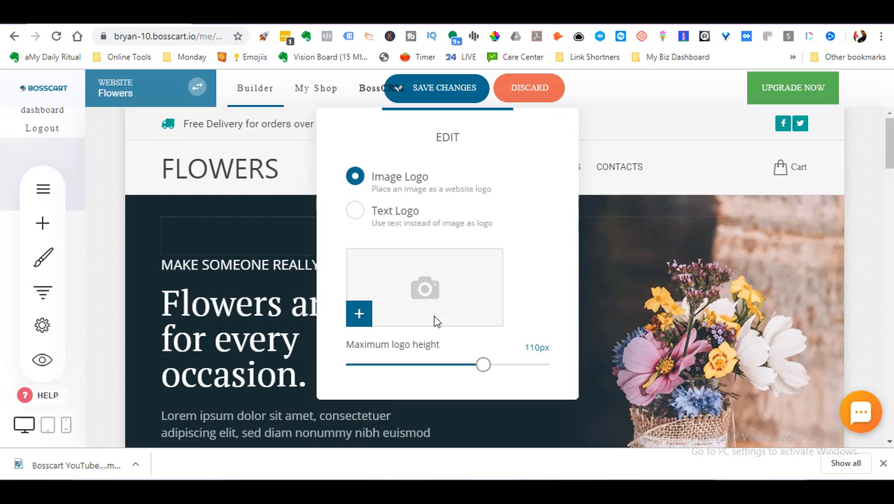
left_click(411, 231)
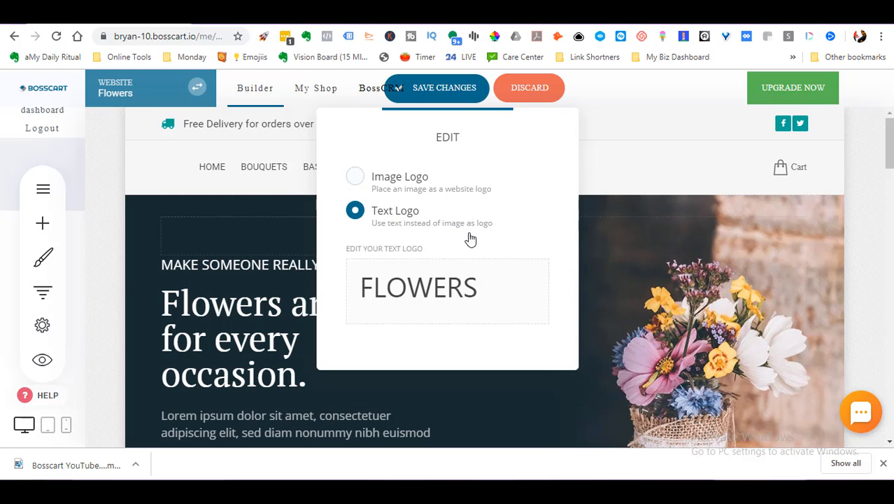
left_click(278, 158)
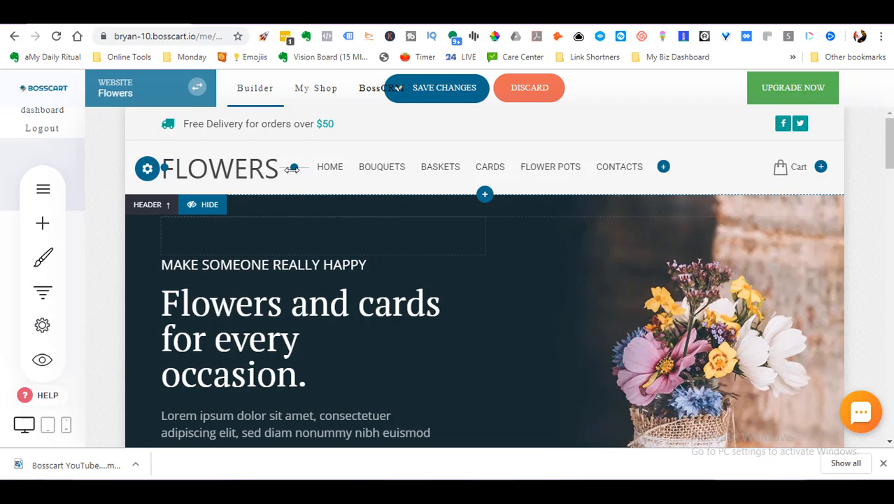
Step: Narrow the gap between the logo and the navigation menu, and shift the cart link inward from the header's edge
left_click_drag(301, 166, 290, 167)
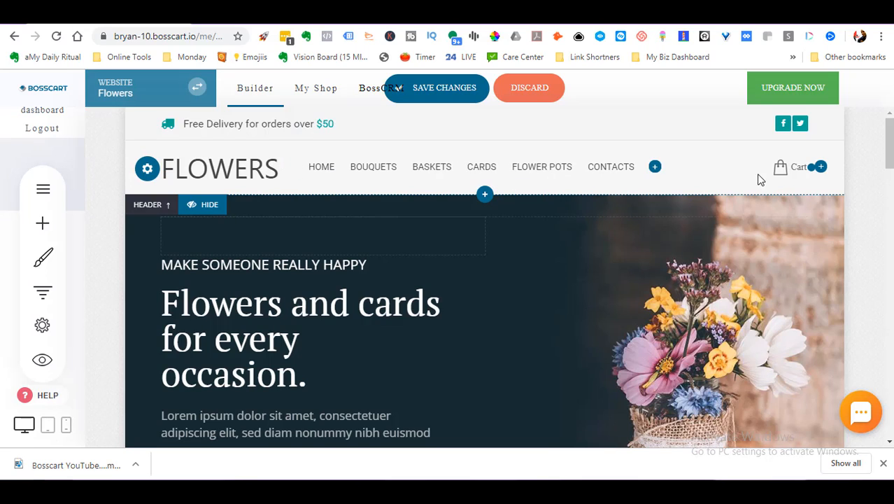
left_click_drag(812, 167, 789, 169)
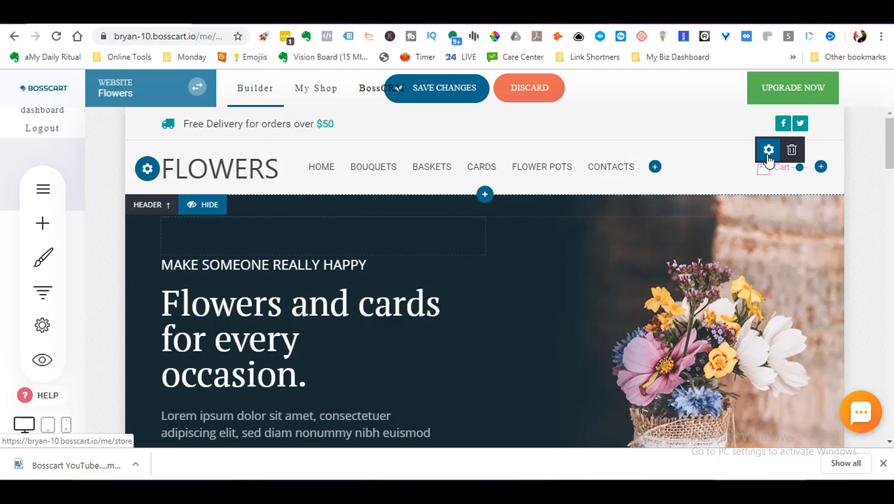
Step: Set the cart link style to Icon Only and its active color to the blue global color
left_click(768, 147)
left_click(467, 203)
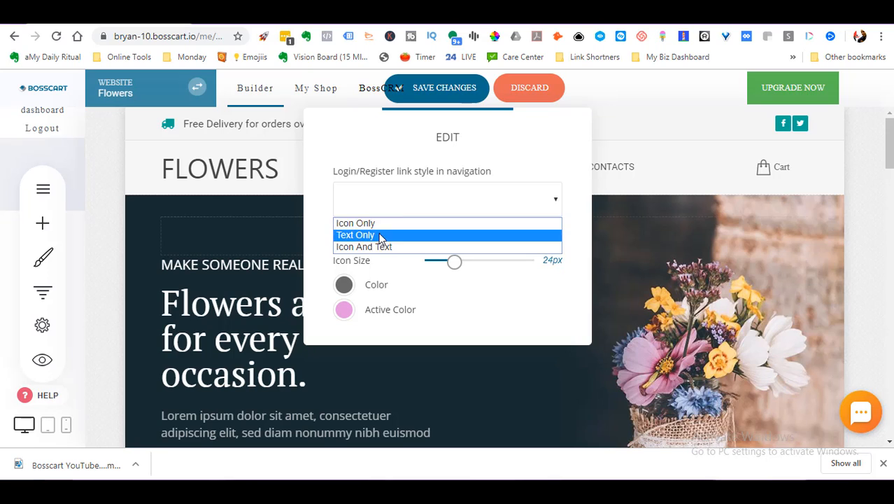
left_click(378, 220)
left_click(344, 310)
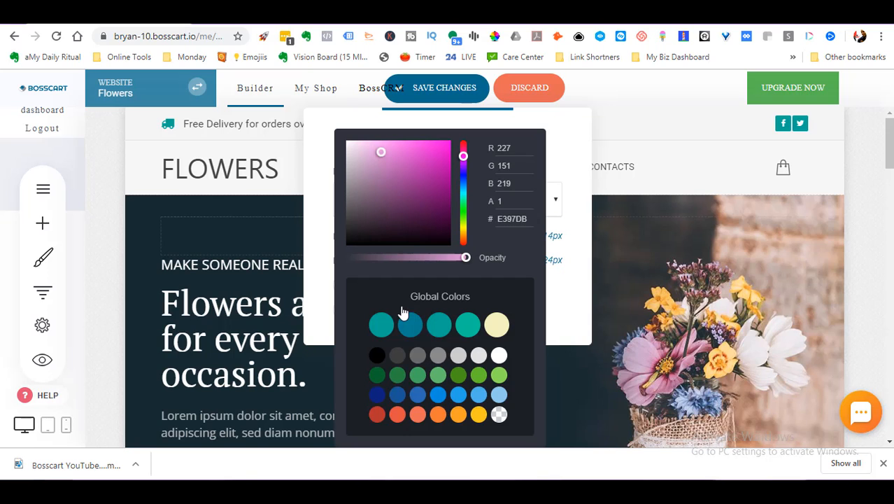
left_click(411, 326)
left_click(591, 201)
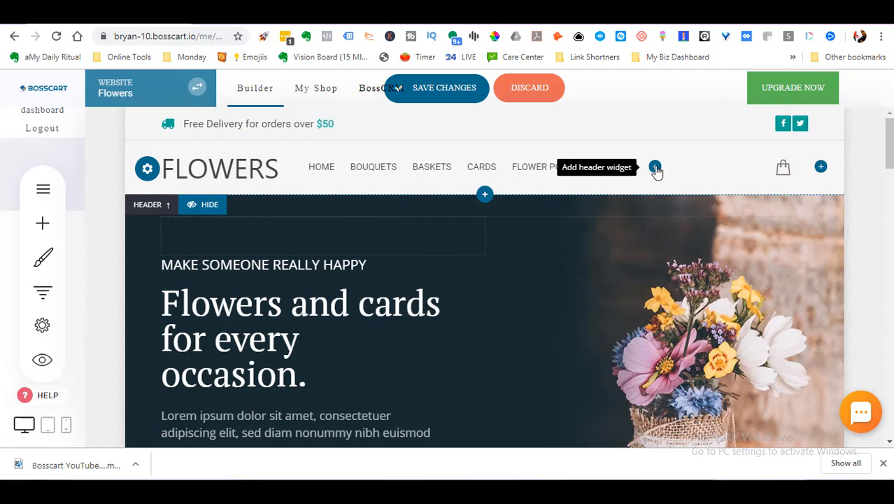
Step: Add a button widget after the cart icon in the header with the text "Start now"
left_click(817, 153)
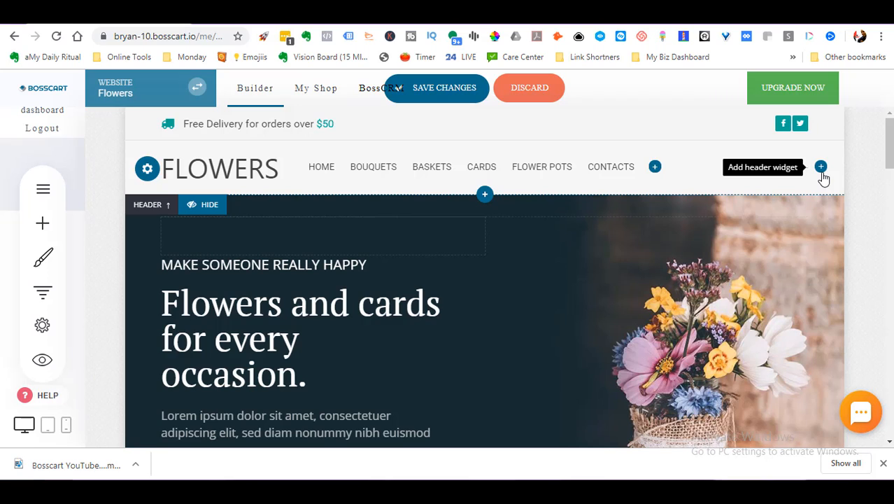
left_click(822, 170)
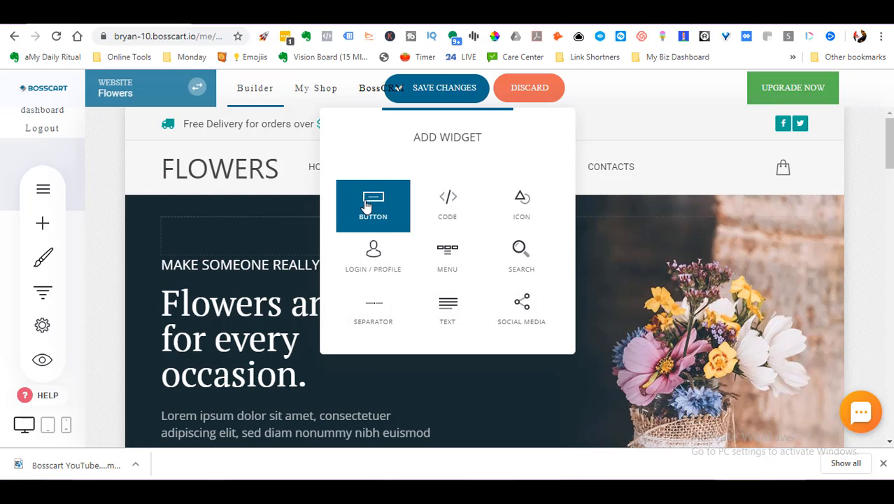
left_click(365, 204)
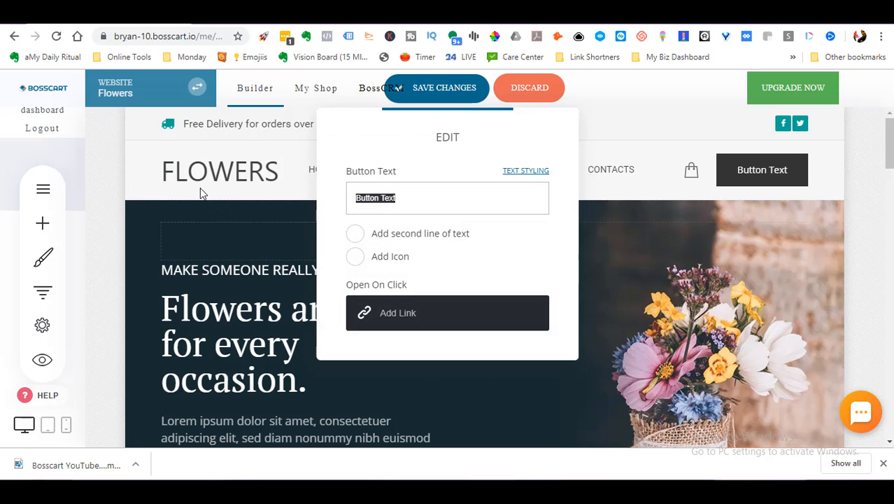
type("sT")
key("BackSpace")
type("S")
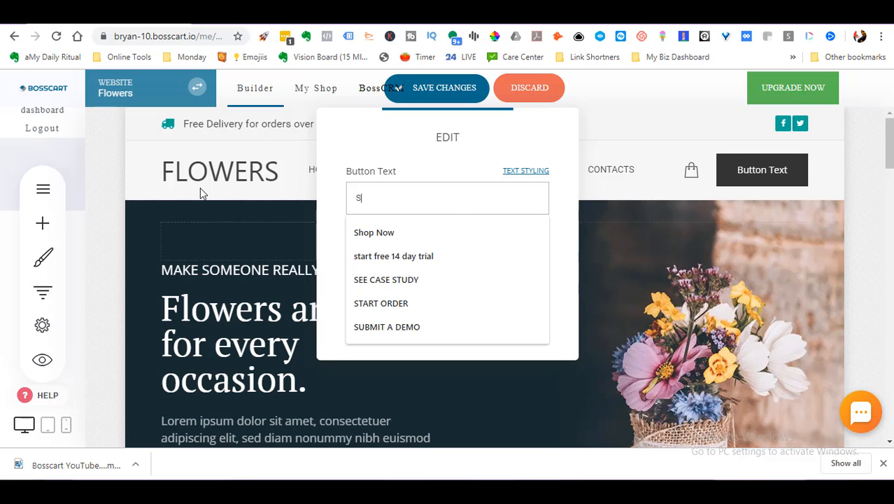
type("tart now")
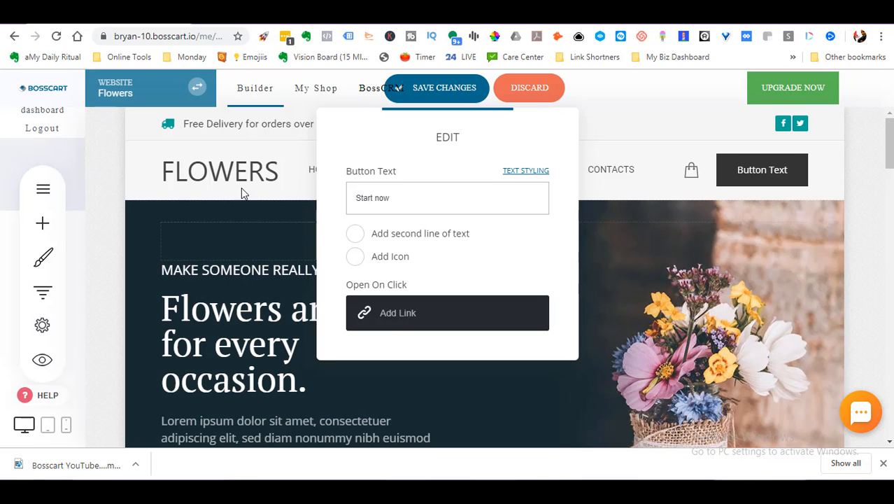
Step: Link the "Start now" button to the Contacts page, opening in the same tab
left_click(438, 317)
left_click(448, 284)
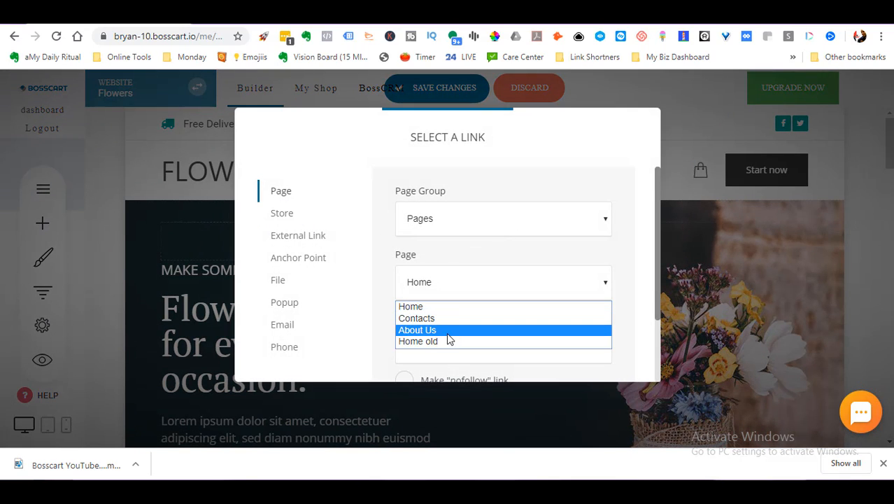
left_click(428, 317)
scroll(638, 252, "down", 2)
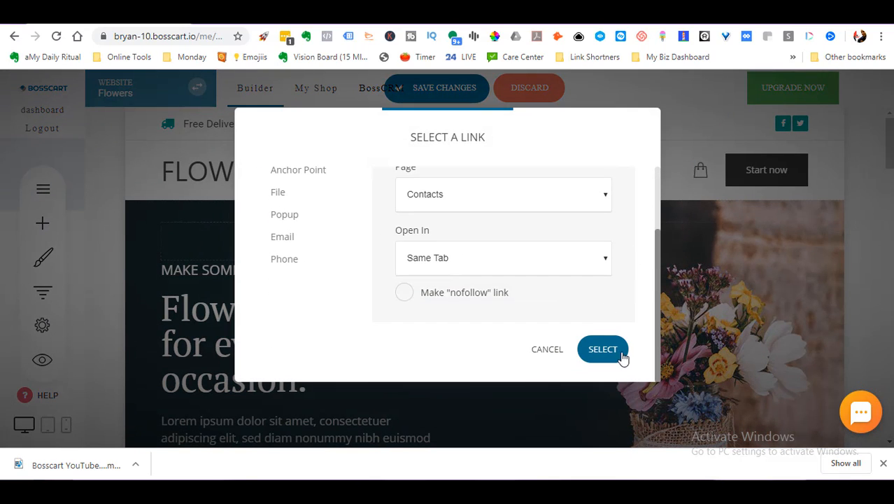
left_click(602, 349)
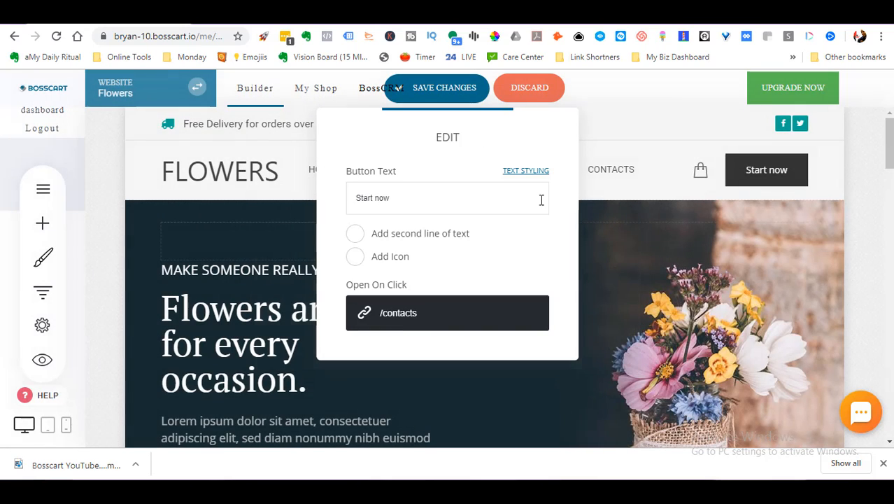
left_click(610, 141)
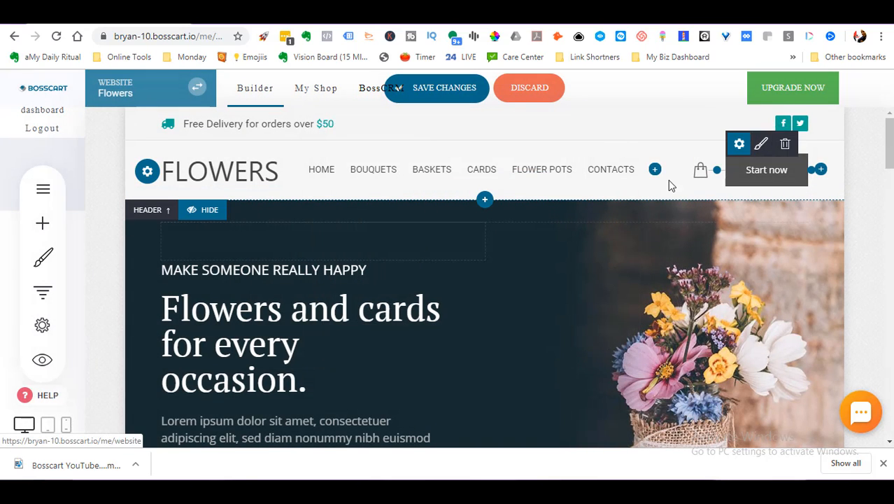
Step: Change the "Start now" button's background color to the teal global color 00A896
left_click(760, 144)
left_click(342, 182)
left_click(373, 318)
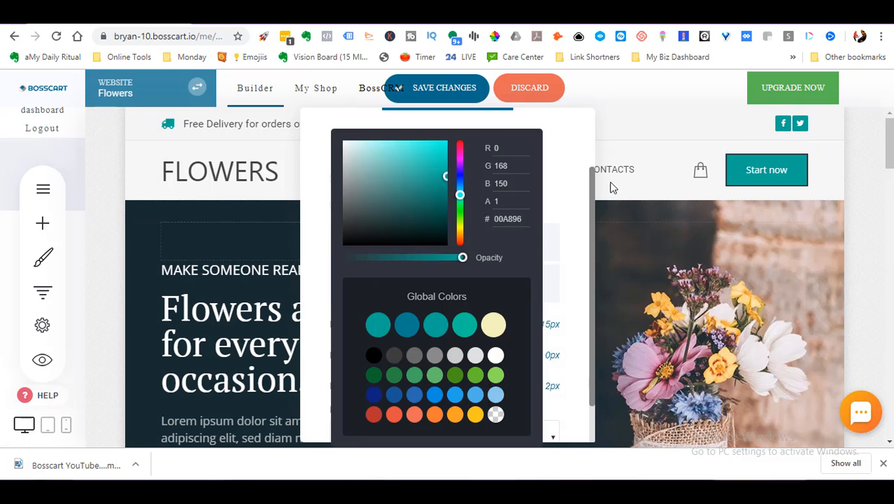
left_click(661, 173)
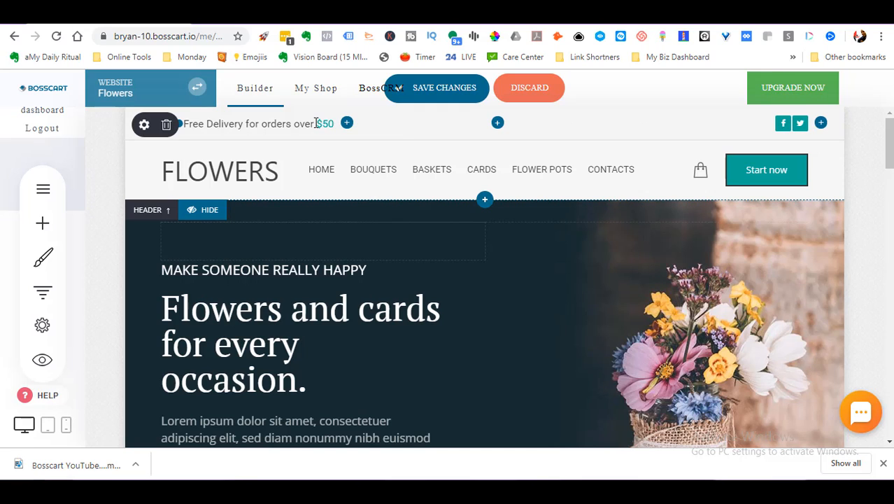
Step: Add a search widget to the middle of the header's free-delivery bar, keeping its default search options
left_click(246, 124)
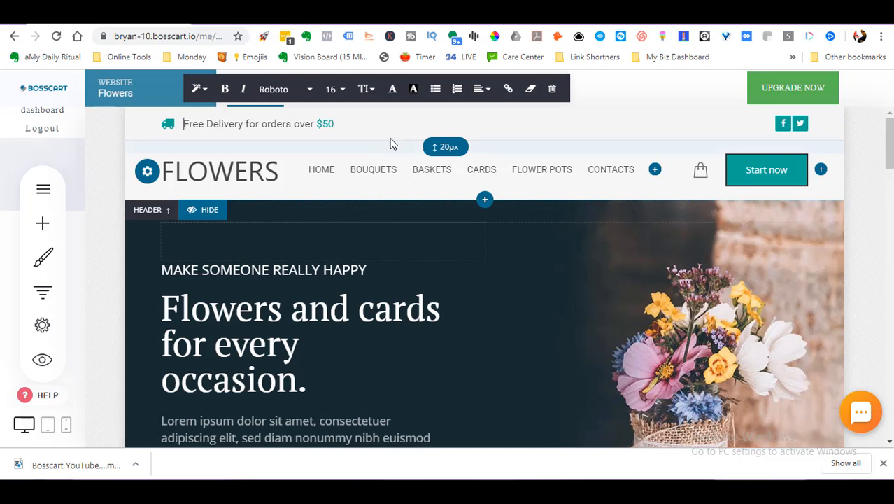
left_click(497, 124)
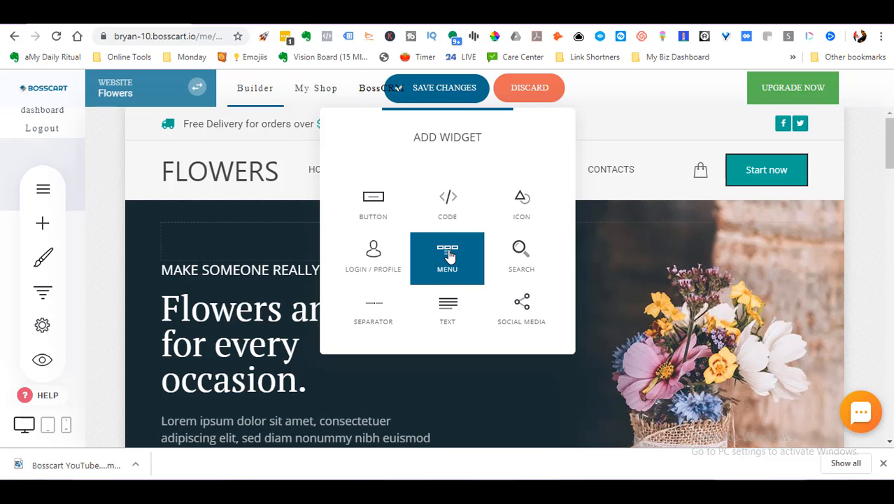
left_click(522, 259)
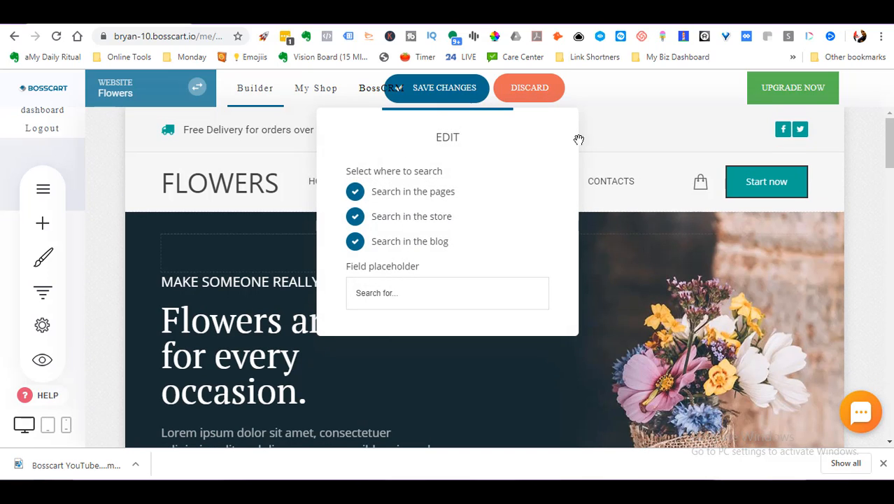
left_click(609, 119)
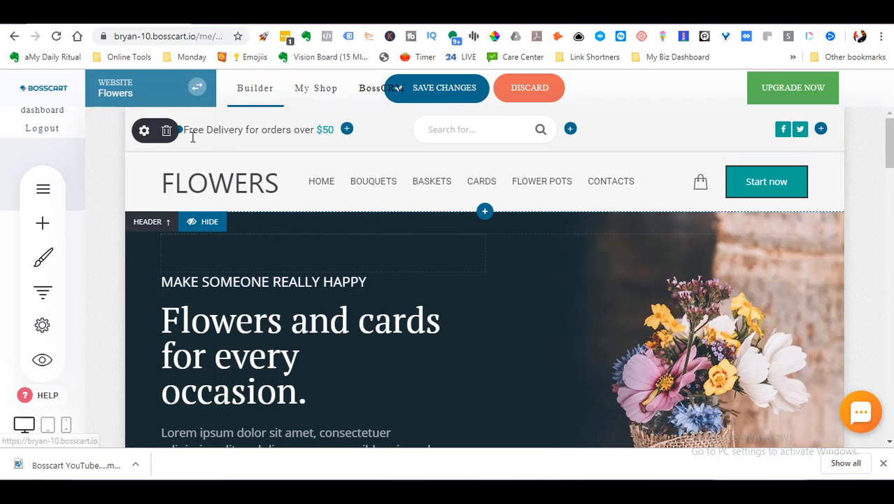
Step: Set the free-delivery bar's background color to yellow FAC51C
left_click(143, 132)
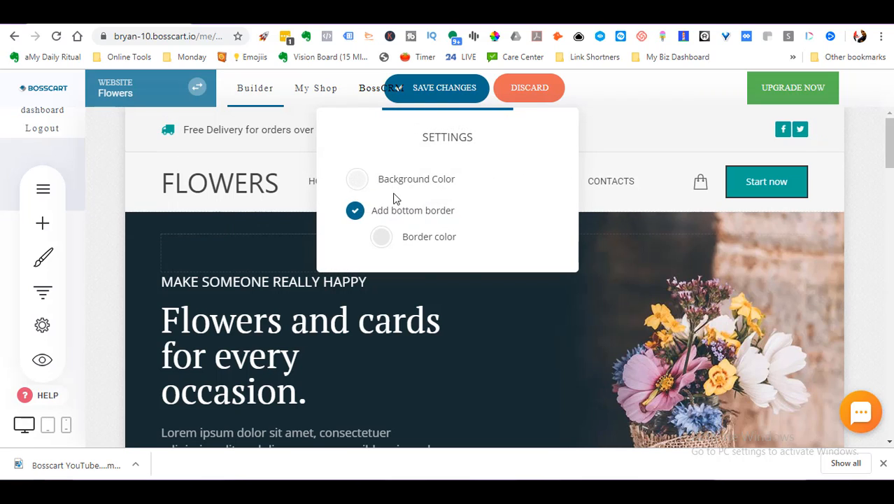
left_click(355, 182)
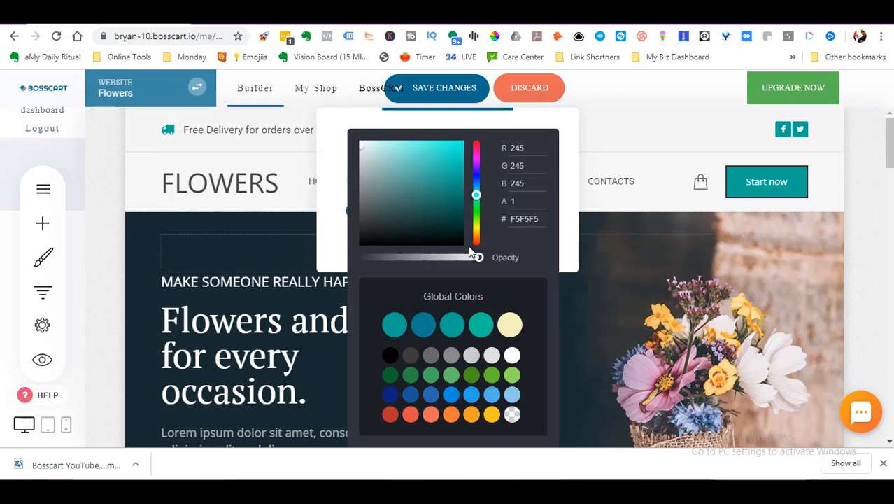
left_click(413, 359)
left_click(394, 325)
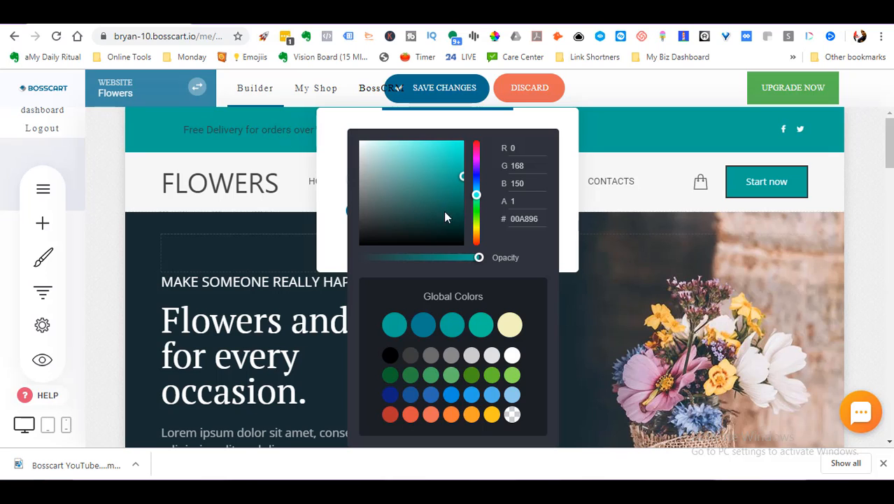
left_click(491, 414)
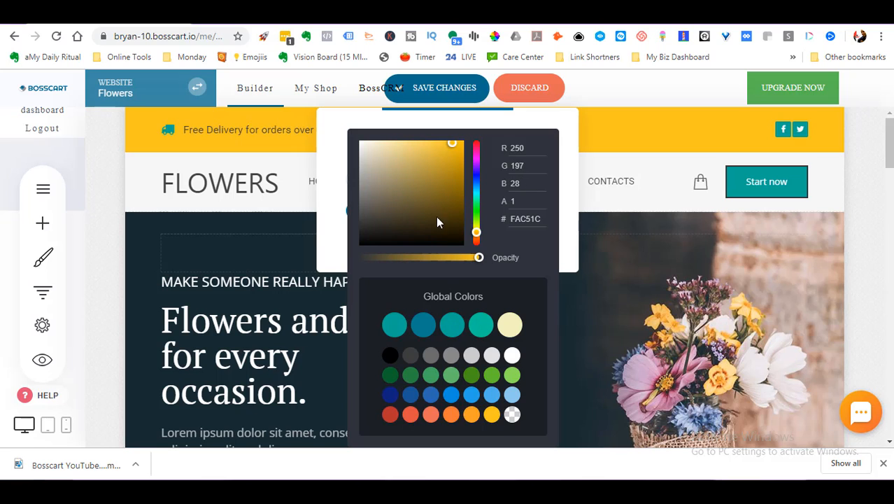
left_click(266, 122)
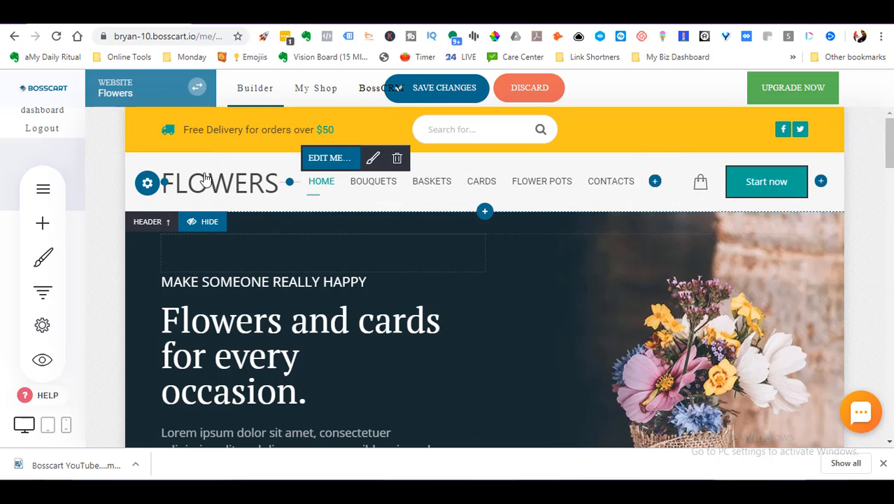
Step: Add a new header row below the navigation menu and place an icon-only Login / Profile widget in its middle
left_click(485, 212)
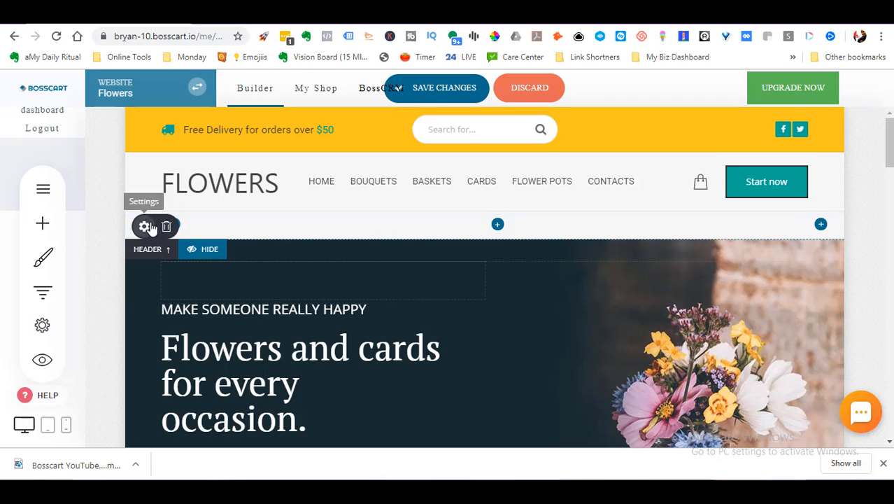
left_click(498, 223)
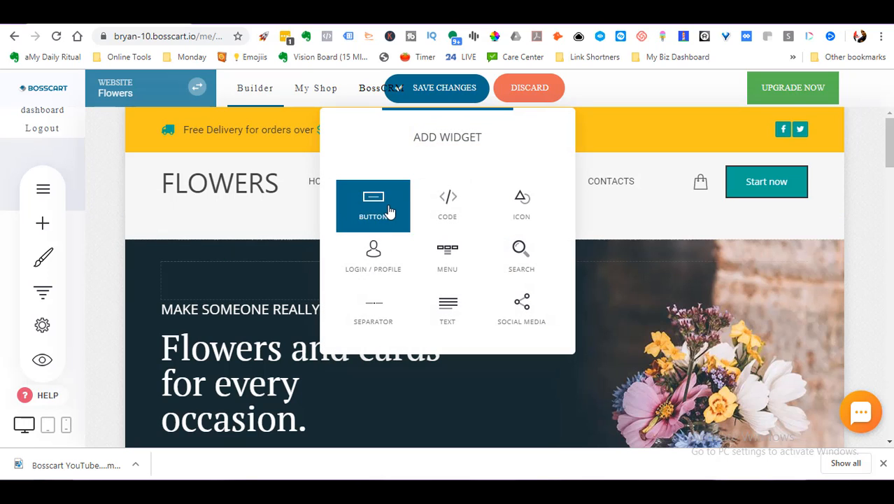
left_click(382, 260)
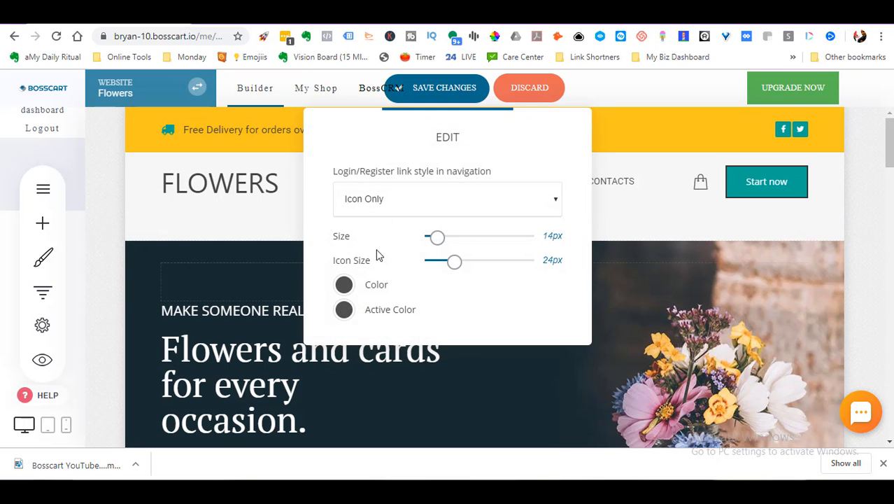
left_click(278, 236)
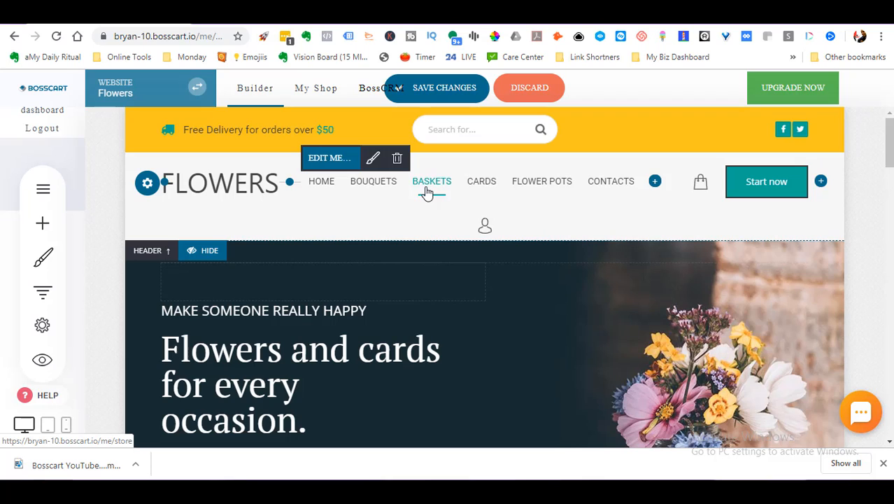
Step: Open the navigation menu for editing and review its existing menu items
left_click(329, 158)
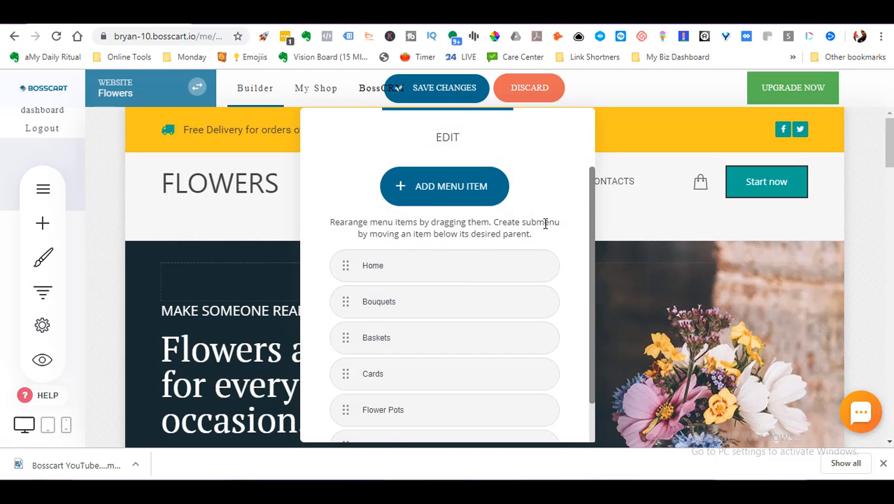
scroll(545, 228, "down", 1)
scroll(530, 312, "up", 1)
scroll(422, 245, "down", 1)
scroll(422, 324, "up", 1)
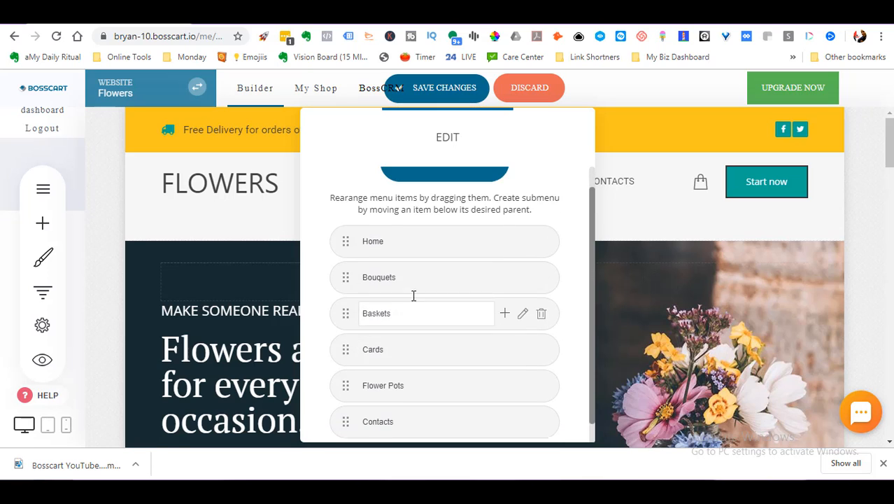
scroll(414, 296, "up", 1)
scroll(427, 308, "down", 2)
scroll(456, 371, "up", 2)
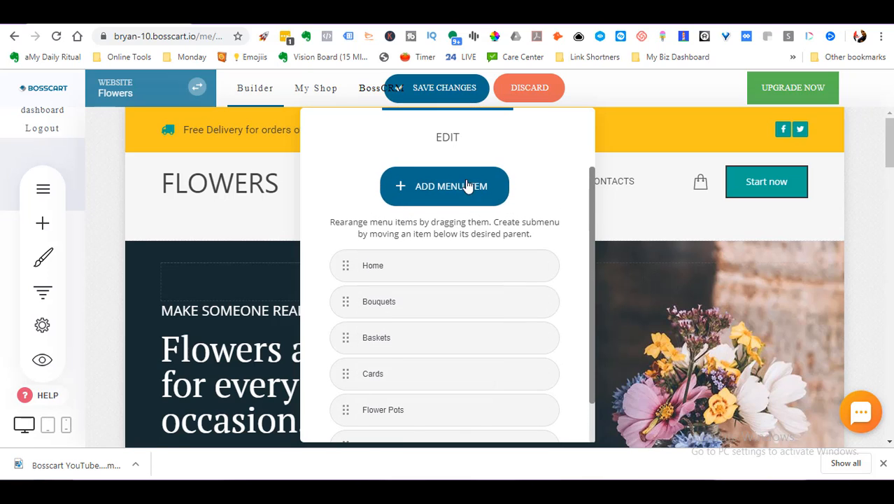
Step: Add a navigation menu item linking to the All page of the GALLERY page group, keeping it set to open in the same tab
left_click(432, 188)
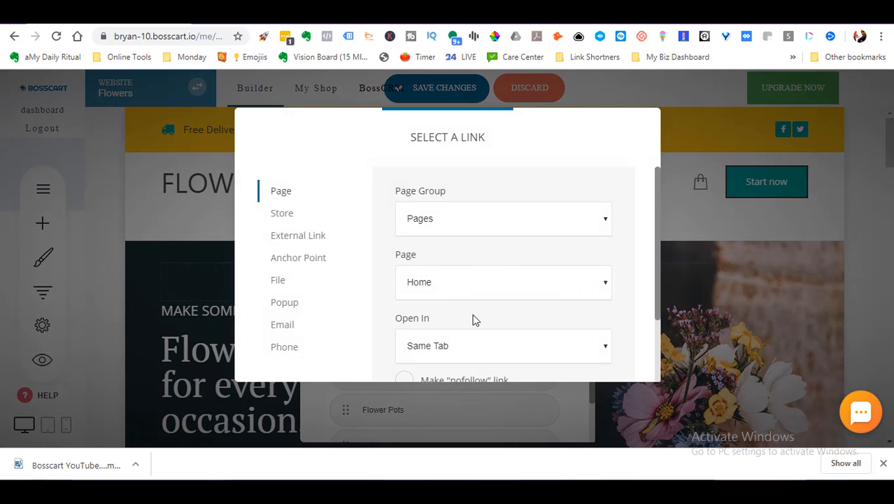
left_click(501, 219)
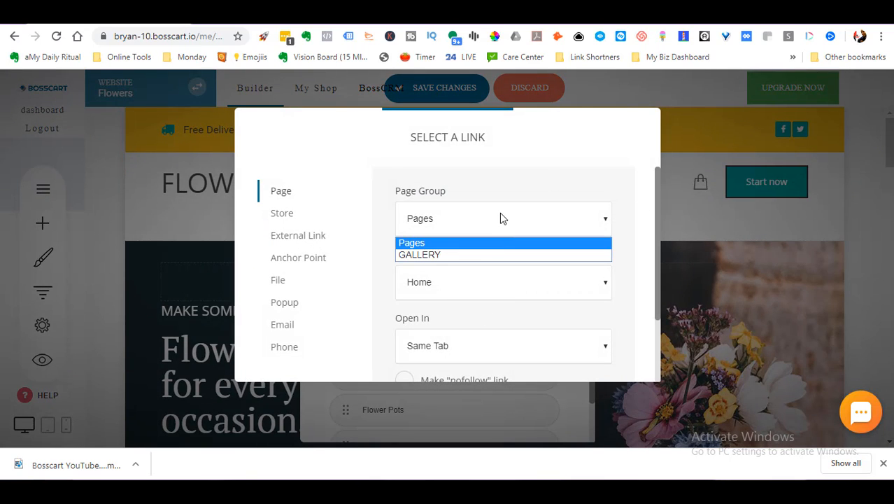
left_click(488, 241)
left_click(455, 281)
left_click(410, 278)
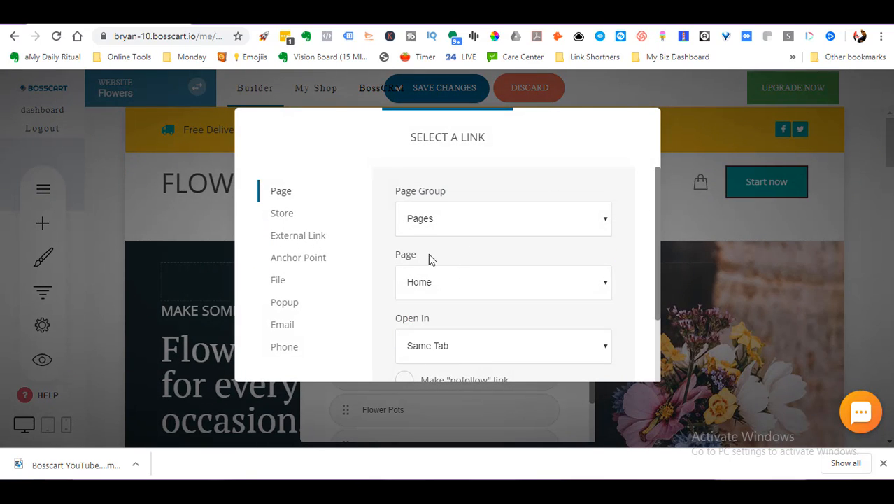
left_click(456, 220)
left_click(437, 242)
left_click(461, 218)
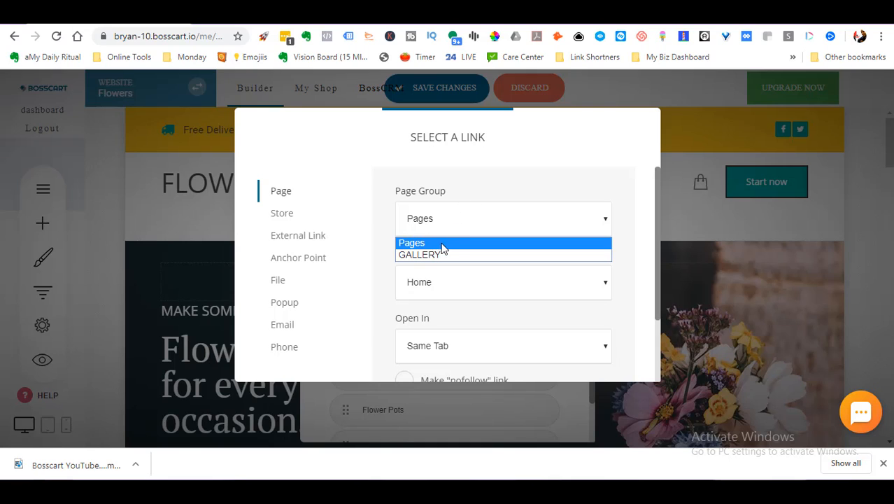
left_click(427, 261)
left_click(507, 281)
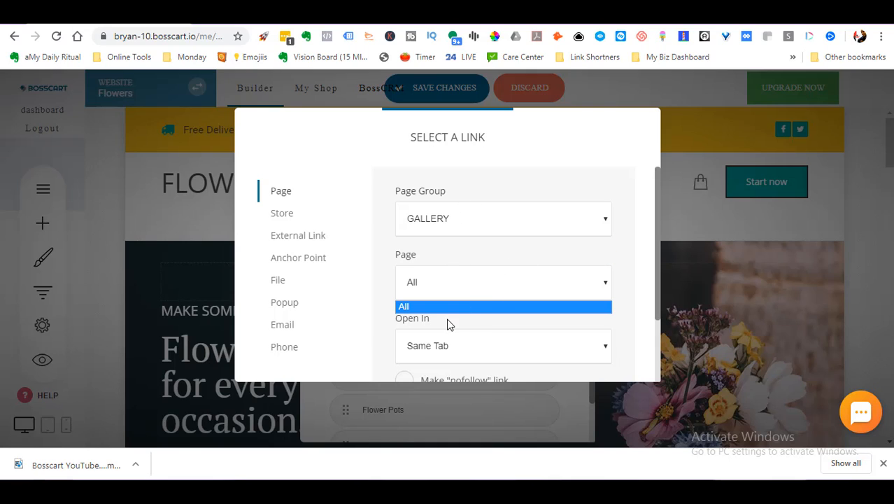
left_click(415, 308)
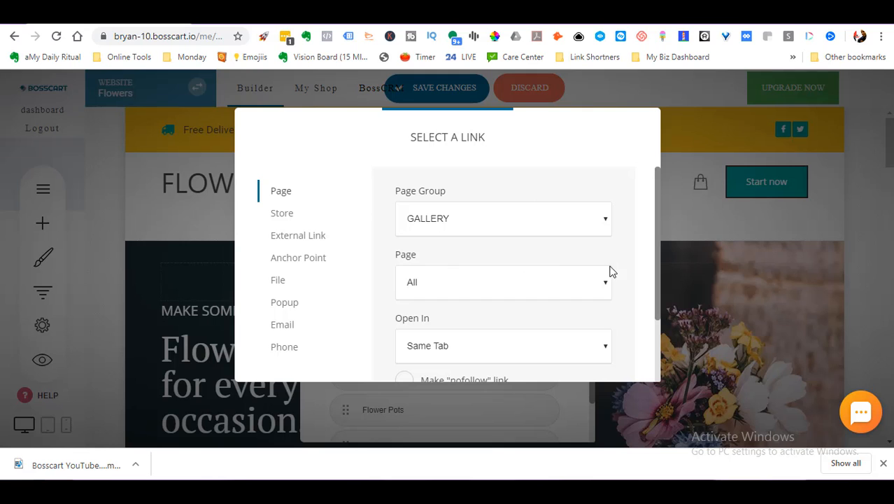
scroll(634, 260, "down", 2)
scroll(623, 273, "up", 2)
scroll(605, 294, "down", 2)
left_click(598, 349)
scroll(474, 407, "down", 2)
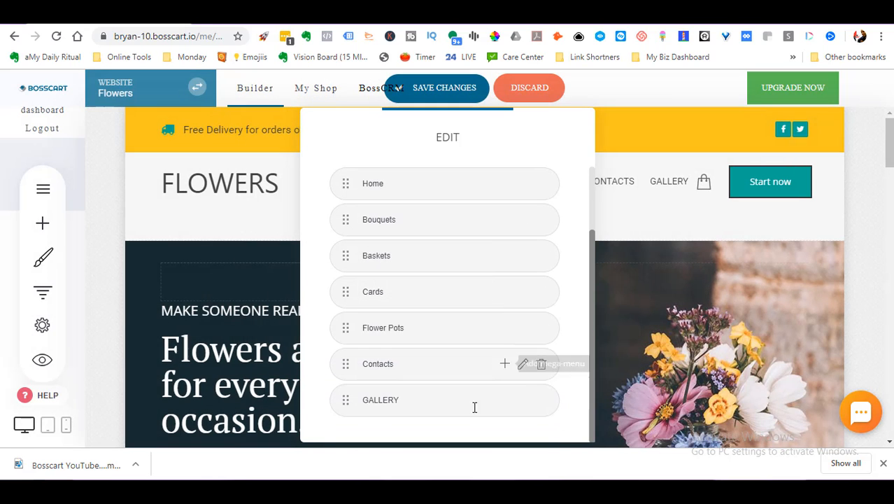
Step: Nest the Baskets and Cards menu items under Bouquets as submenu items and close the menu editor
left_click_drag(455, 139, 589, 130)
scroll(580, 189, "up", 1)
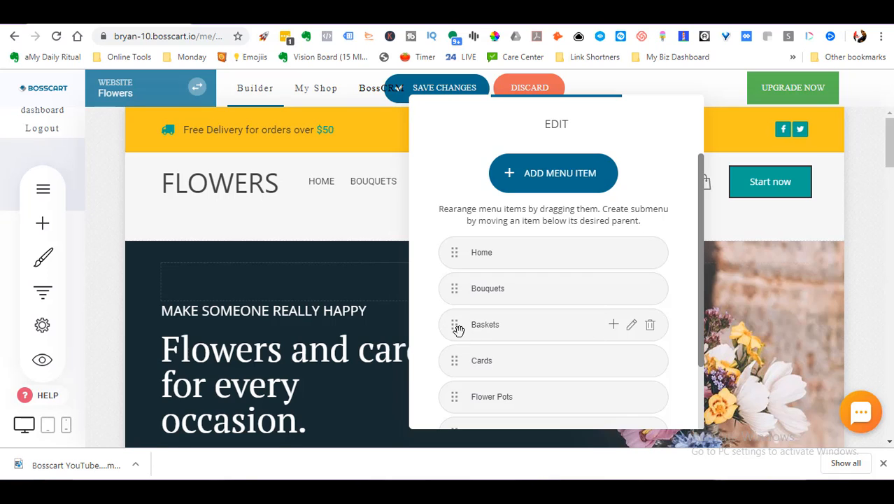
mouse_move(483, 331)
left_mouse_down()
mouse_move(559, 328)
mouse_move(499, 335)
left_mouse_up()
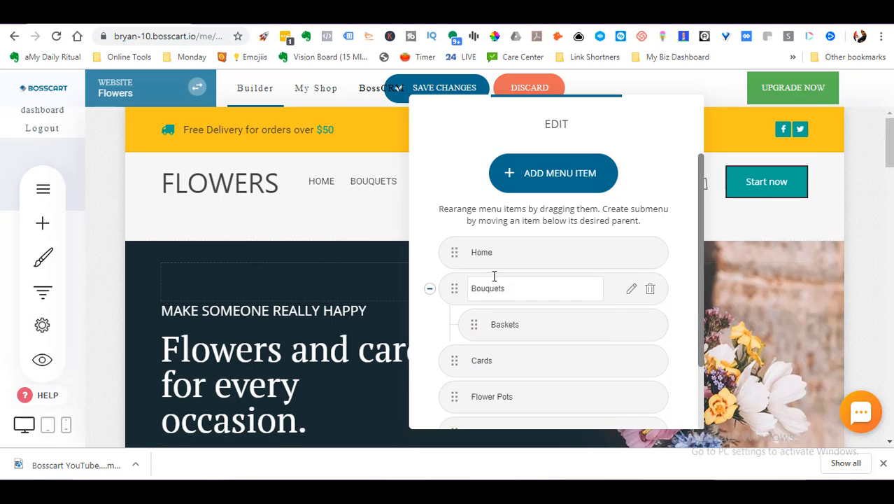
left_click_drag(446, 131, 209, 144)
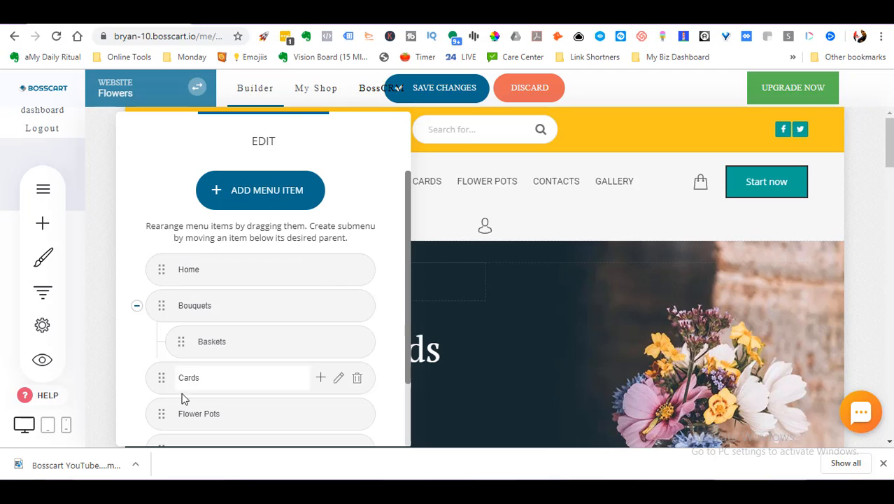
left_click_drag(160, 377, 196, 372)
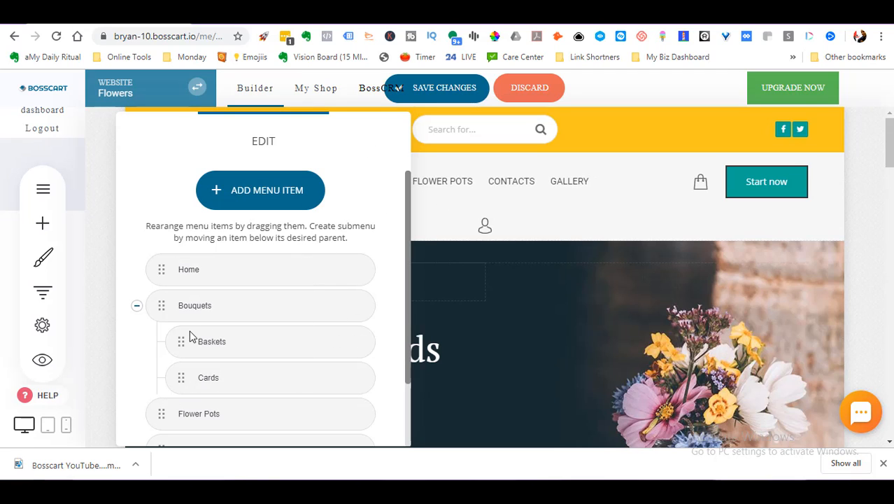
scroll(253, 310, "down", 1)
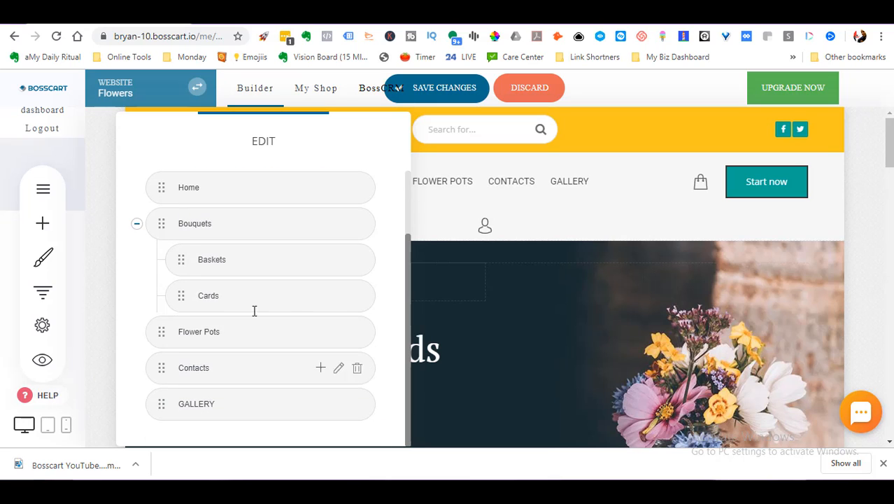
left_click(487, 204)
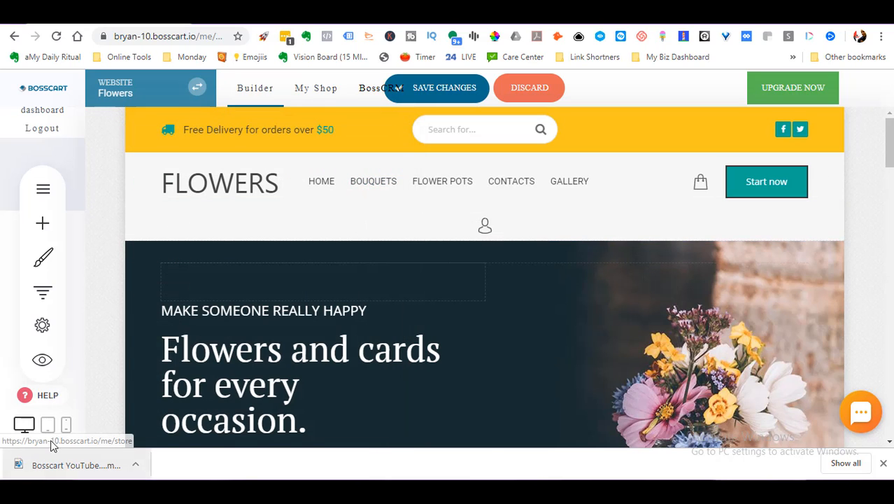
Step: Preview the site on desktop and follow the Bouquets menu link before returning to the builder
left_click(42, 359)
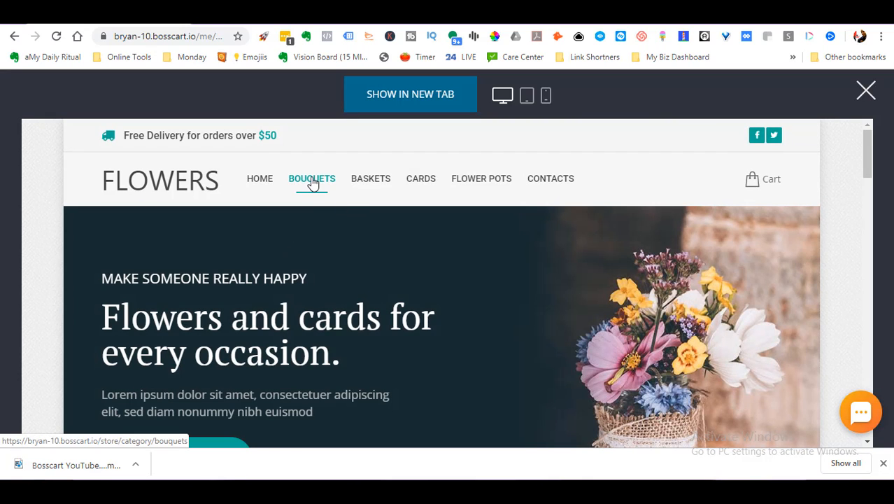
left_click(312, 190)
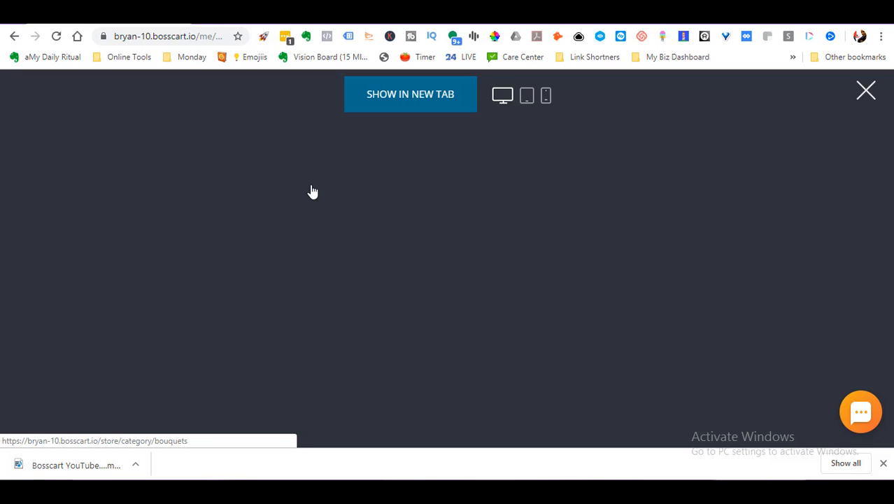
left_click(866, 90)
Step: Save the header changes and check the Bouquets submenu in the site preview
left_click(458, 97)
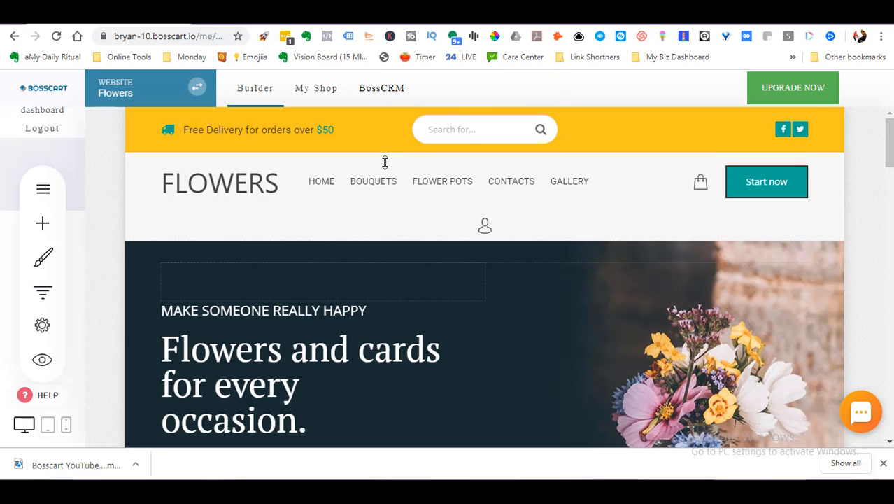
left_click(42, 359)
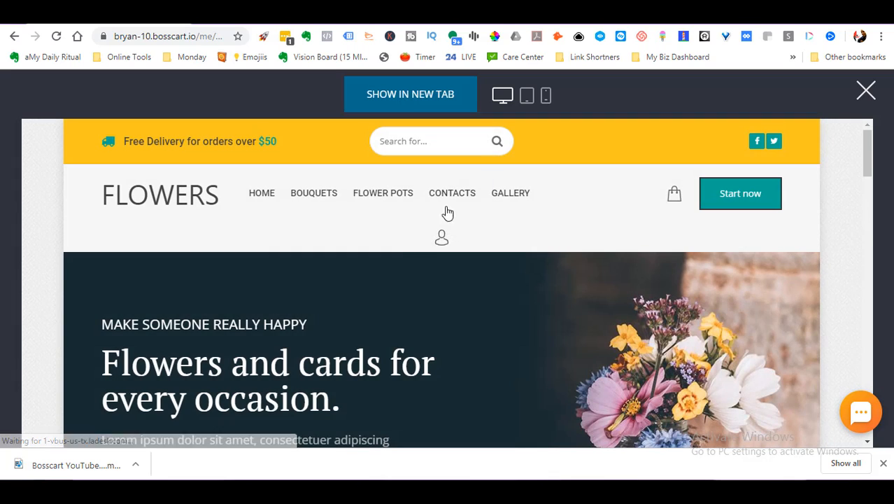
mouse_move(333, 199)
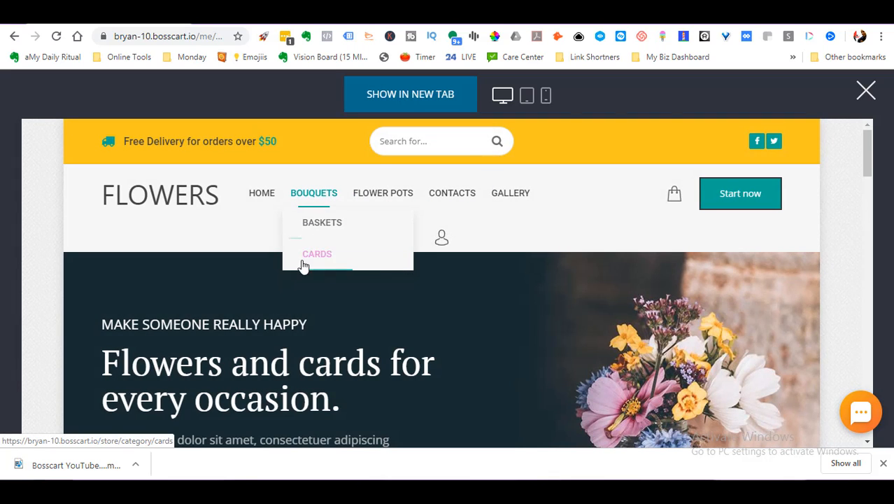
left_click(866, 90)
Step: Add a mega menu under the Contacts navigation item and open its layout for editing
mouse_move(380, 182)
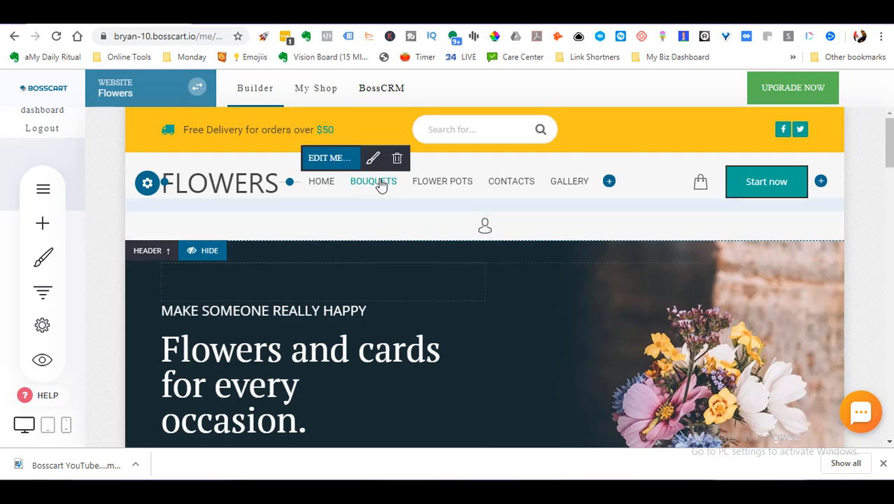
left_click(339, 162)
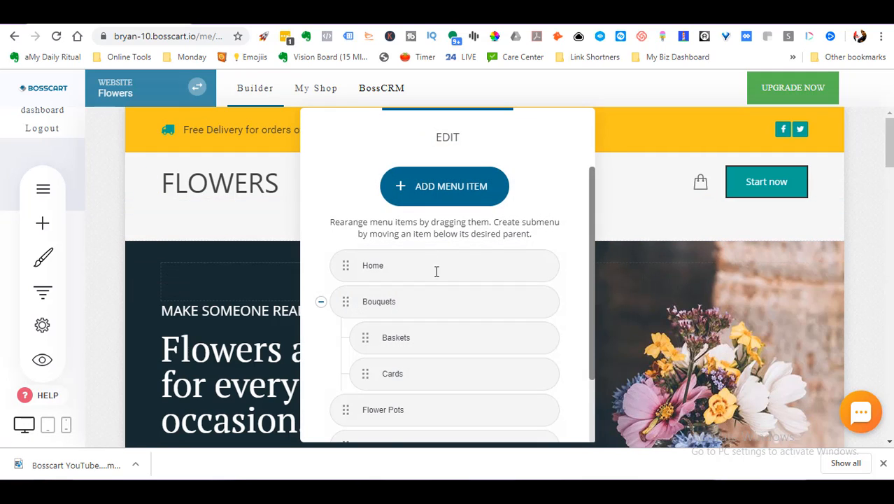
scroll(437, 270, "down", 1)
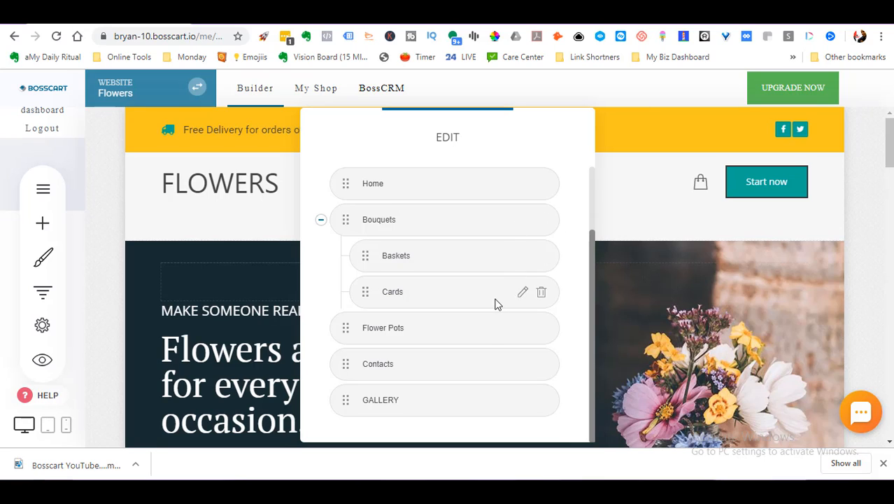
left_click(504, 365)
scroll(497, 350, "down", 1)
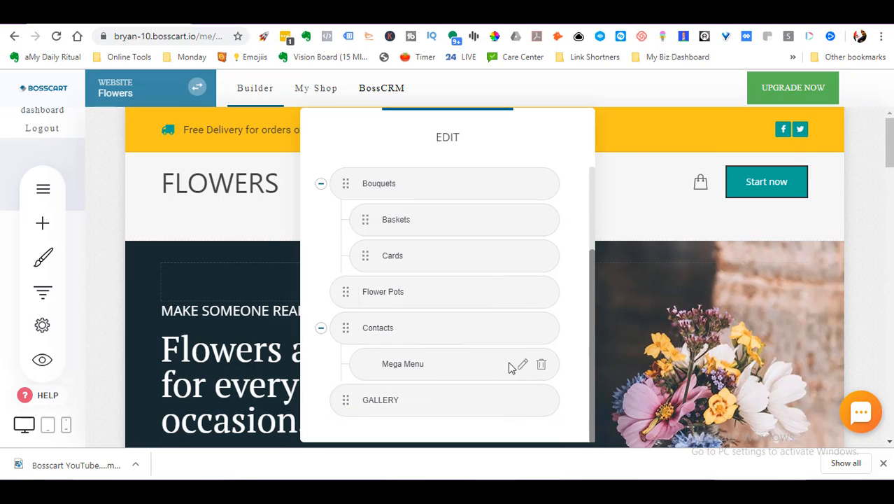
left_click(522, 365)
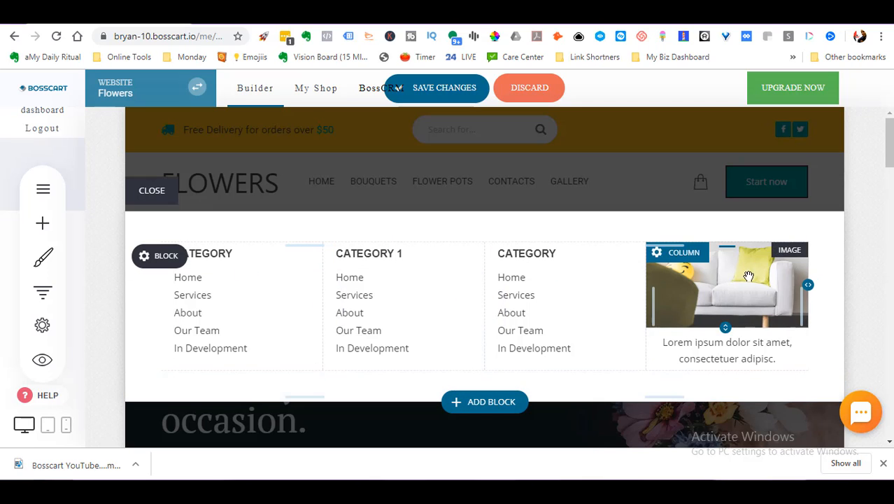
Step: Try out a Map widget above the sofa image in the mega menu's last column, and delete the widget again
left_click(43, 223)
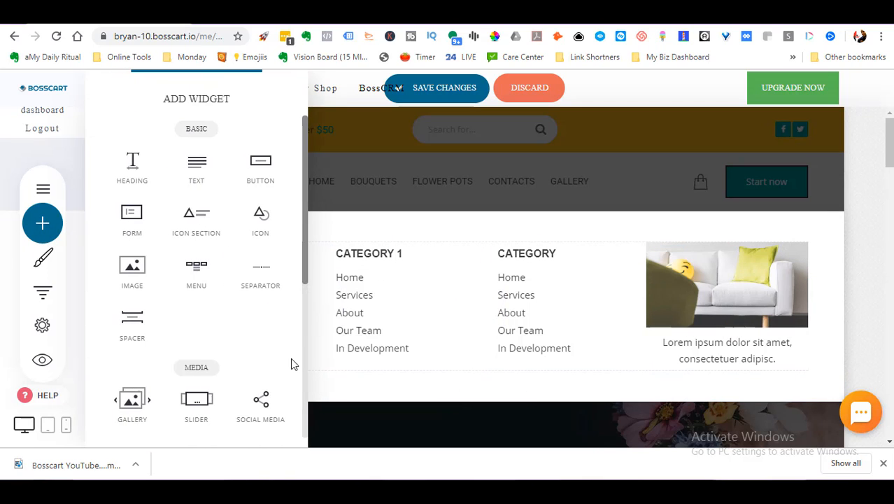
scroll(293, 364, "down", 4)
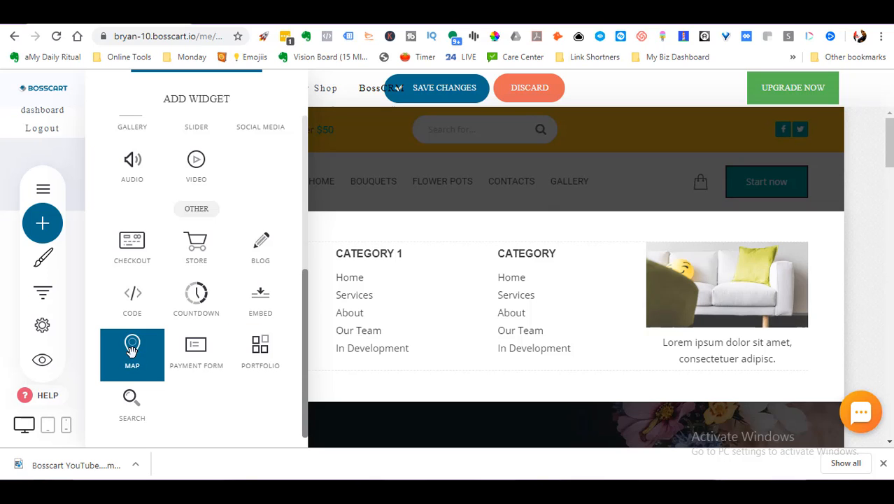
left_click_drag(131, 350, 789, 265)
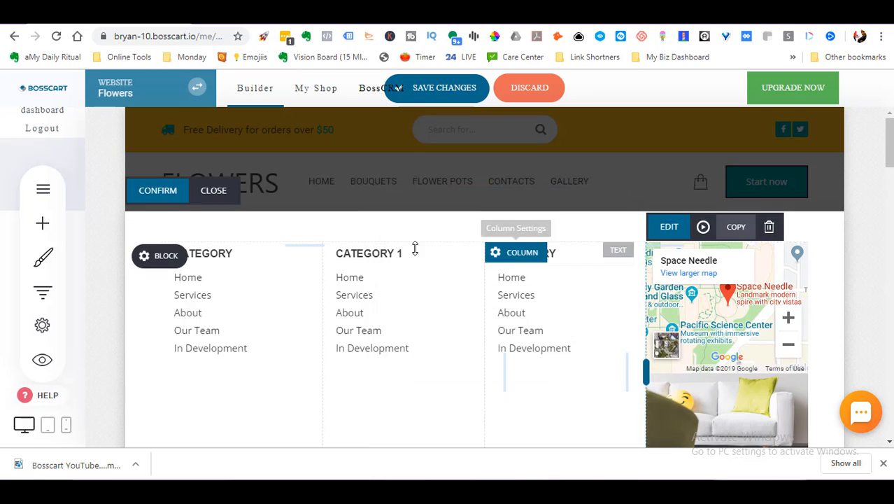
left_click(768, 228)
left_click(501, 307)
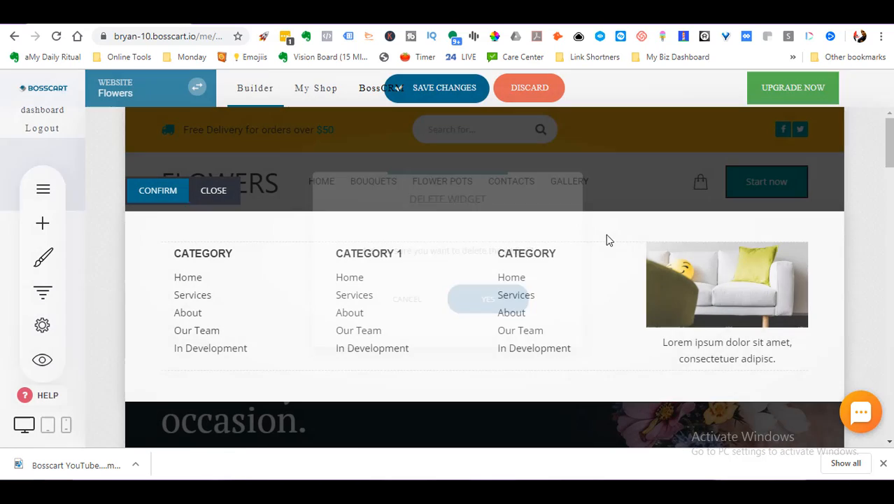
Step: Add a block with a map from the Contacts category below the mega menu's category columns
left_click(485, 402)
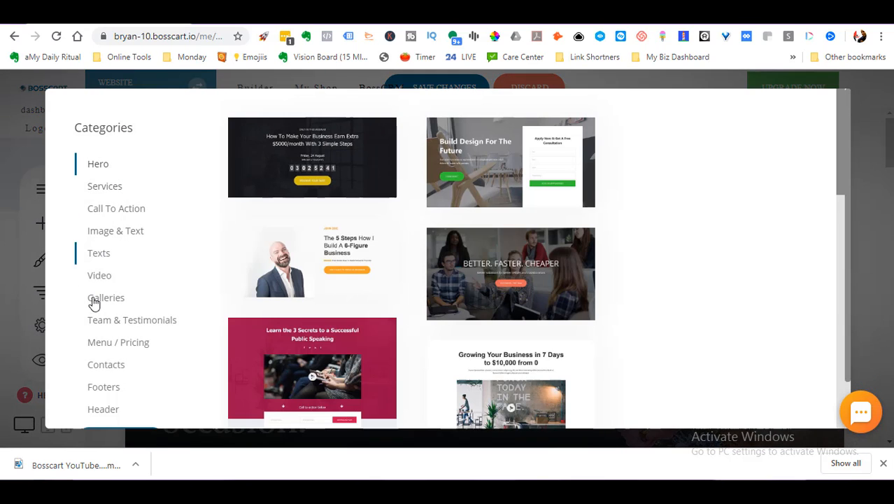
left_click(106, 364)
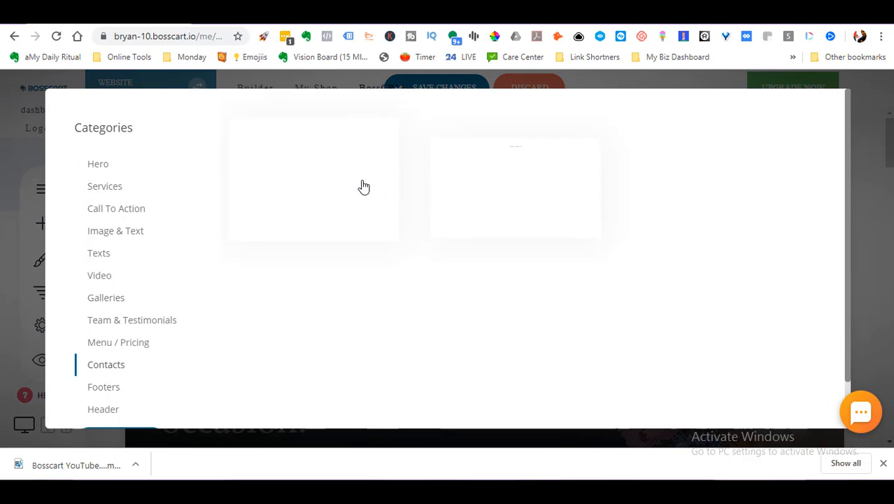
scroll(613, 243, "down", 1)
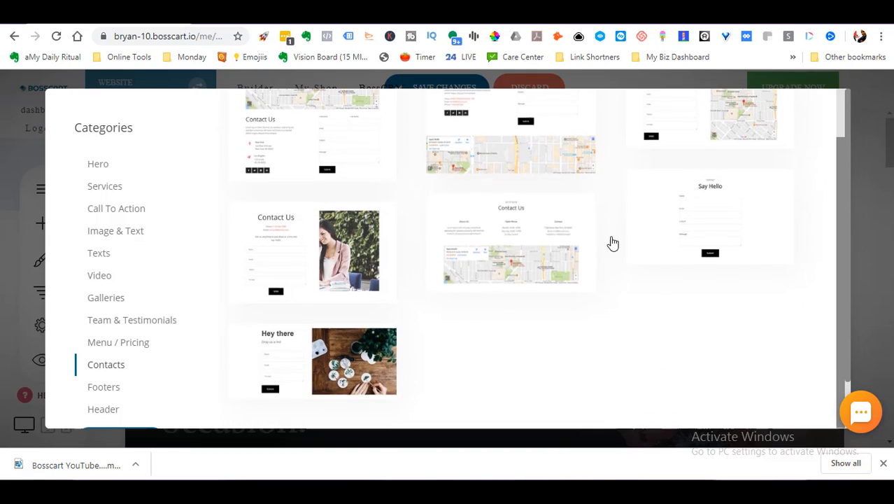
scroll(728, 175, "up", 1)
left_click(737, 178)
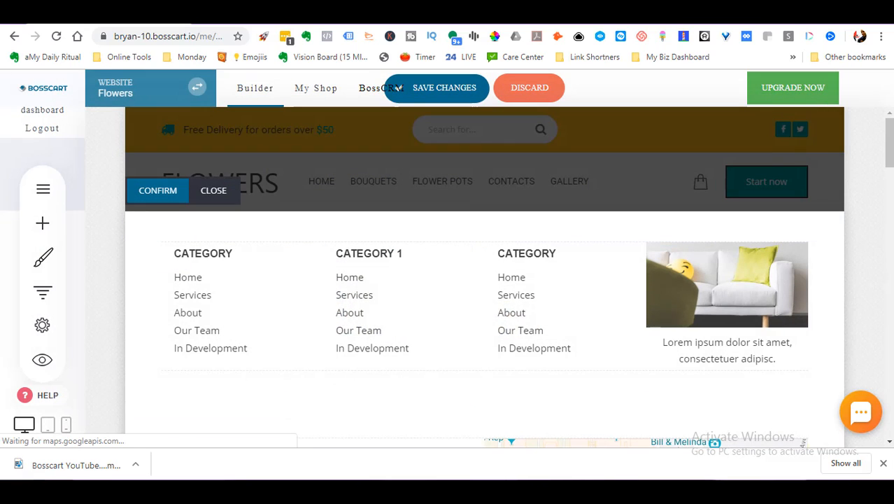
mouse_move(889, 143)
left_mouse_down()
mouse_move(889, 181)
mouse_move(889, 151)
left_mouse_up()
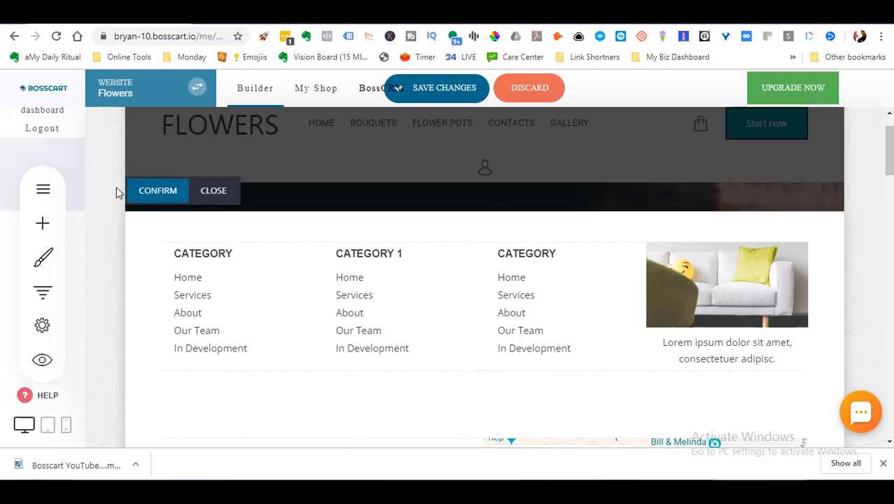
Step: Confirm the edited mega menu layout and save the header changes
left_click(158, 191)
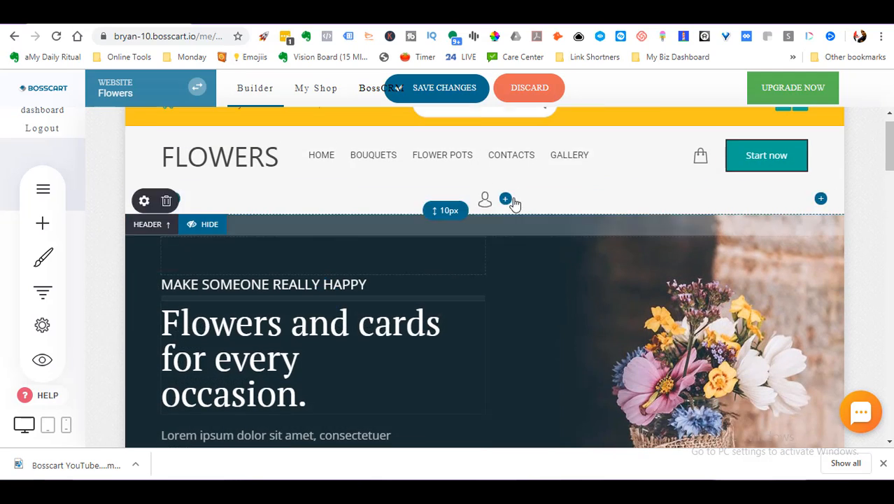
left_click(466, 102)
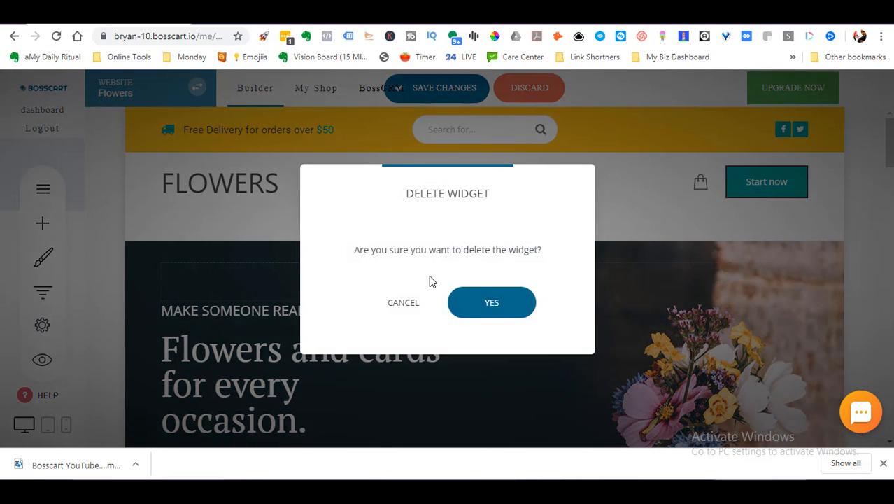
left_click(410, 308)
left_click(469, 89)
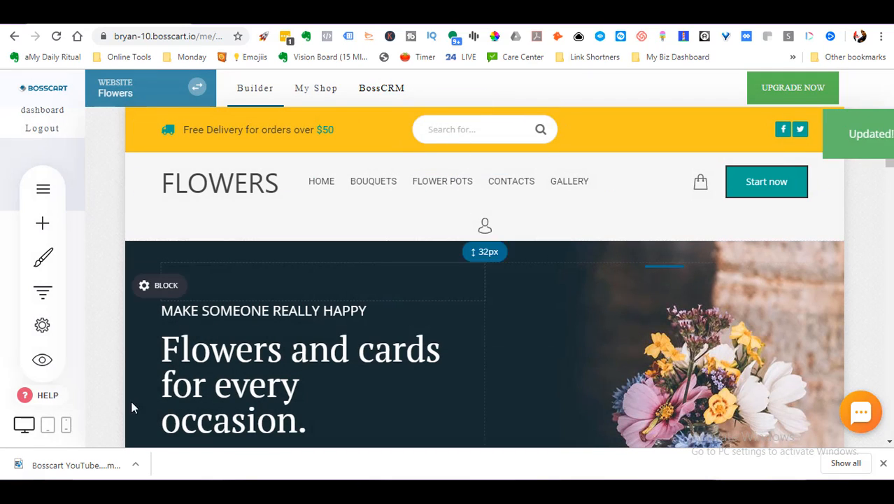
Step: Check the Bouquets submenu and the Contacts mega menu in the desktop site preview, and return to the builder
left_click(43, 359)
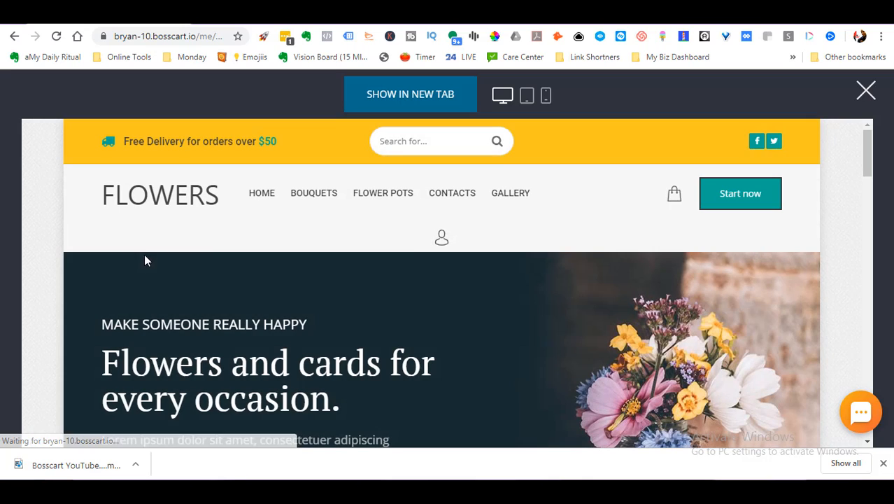
mouse_move(324, 200)
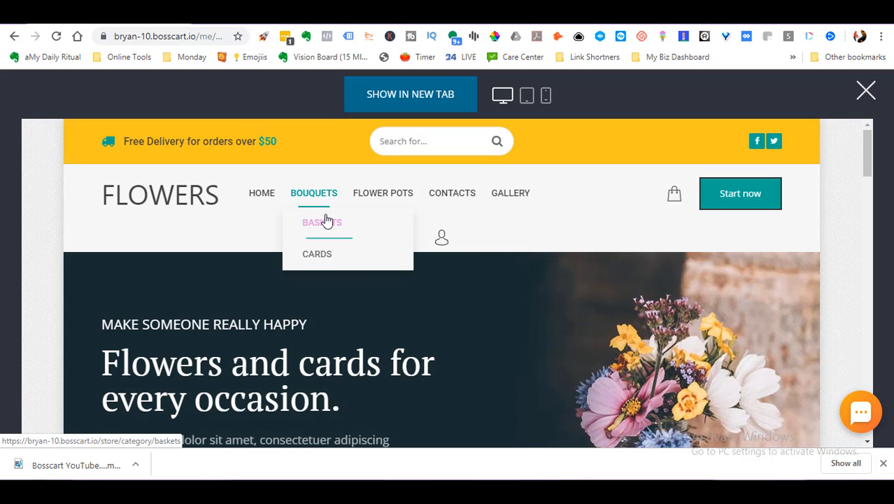
mouse_move(457, 196)
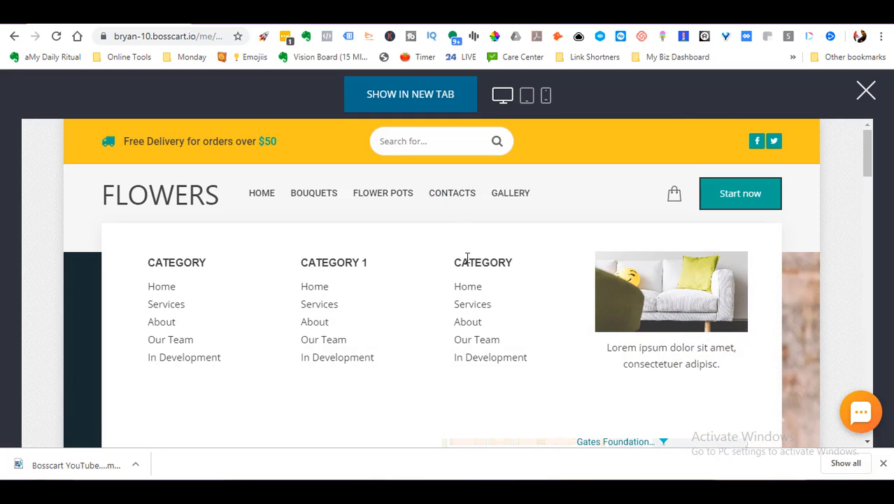
scroll(480, 276, "down", 5)
scroll(488, 292, "up", 5)
left_click(871, 89)
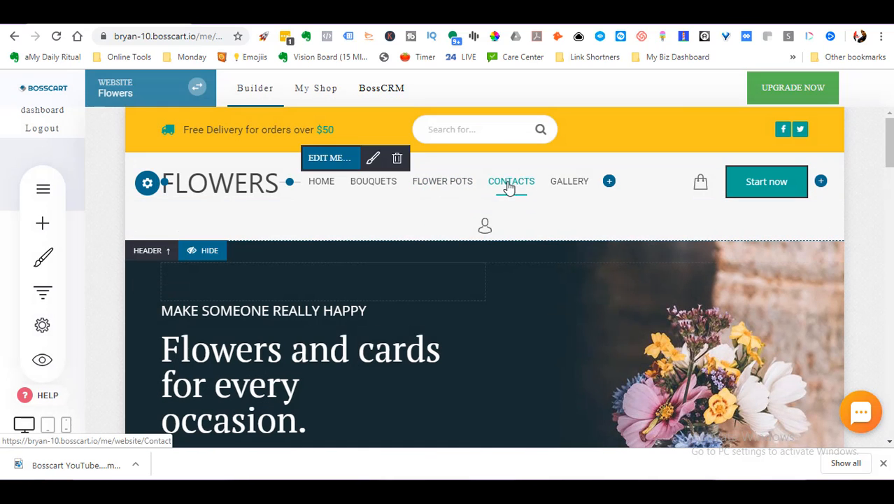
Step: Remove the mega menu and its parent Contacts item from the header navigation menu
left_click(339, 163)
scroll(477, 340, "down", 2)
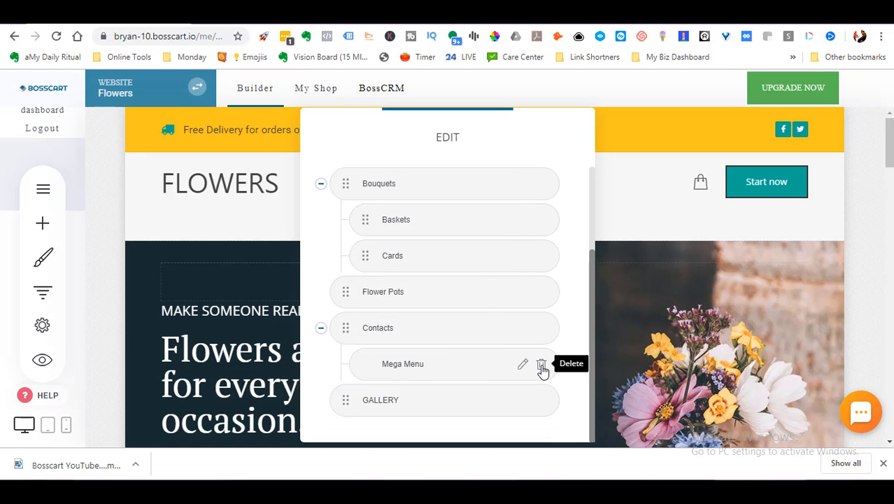
left_click(542, 366)
left_click(492, 301)
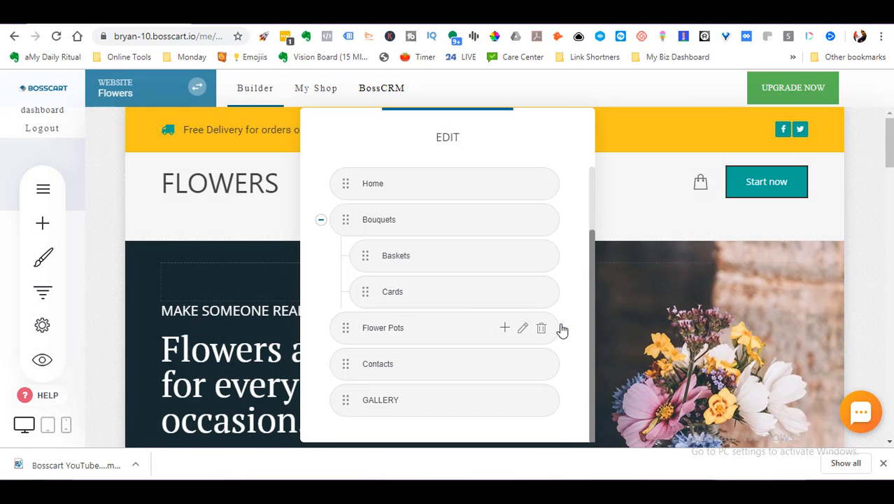
left_click(542, 365)
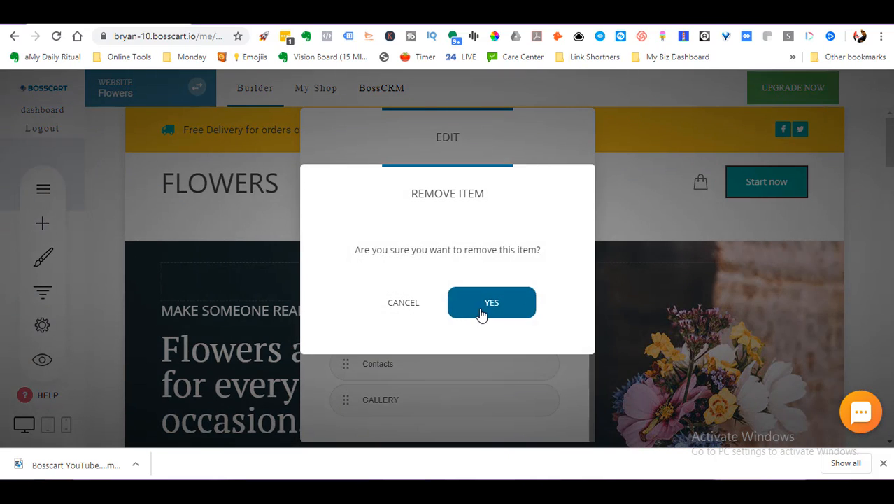
left_click(482, 313)
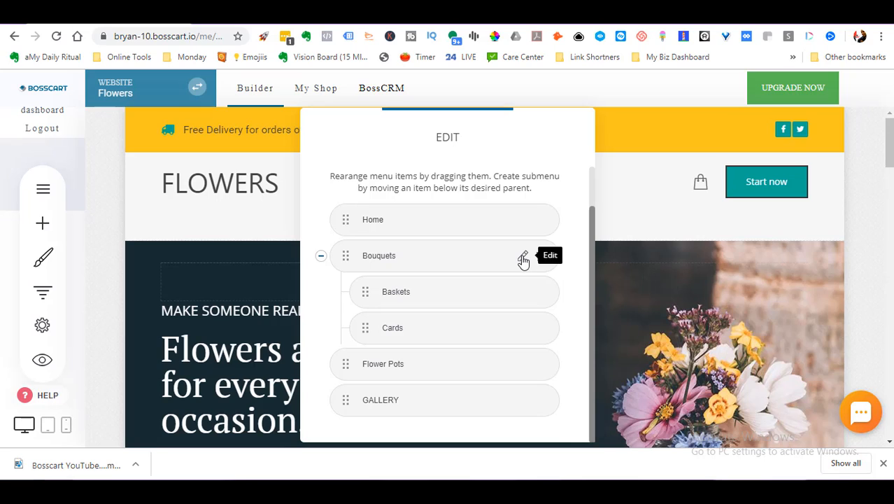
Step: Open the link settings of the Bouquets menu item
left_click(523, 259)
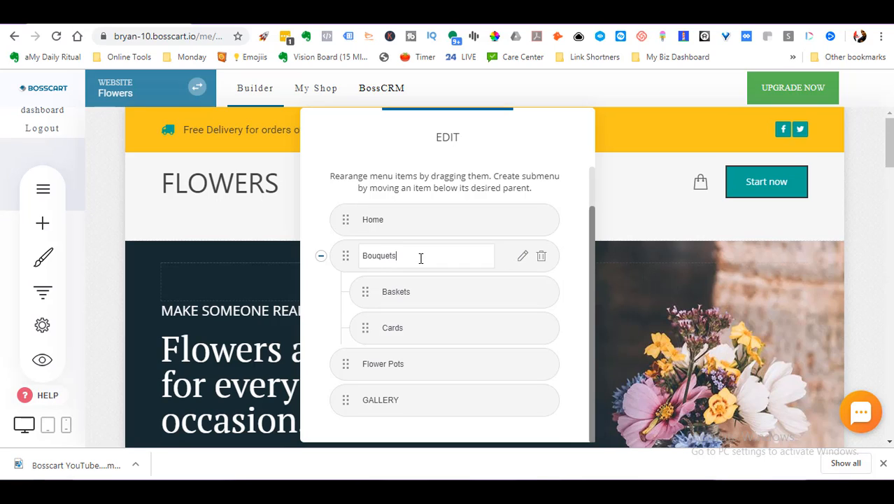
left_click(522, 255)
left_click(513, 275)
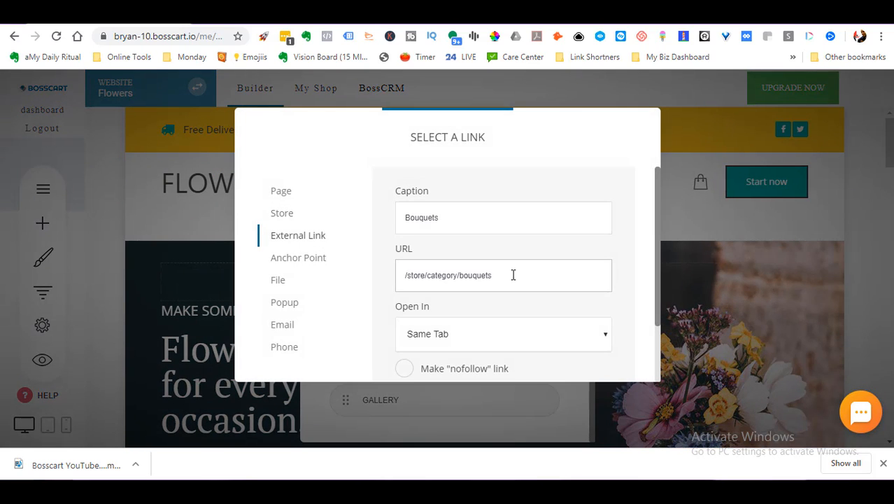
Step: Try a page link to Home old for the Bouquets item, opening in the same tab
left_click(283, 193)
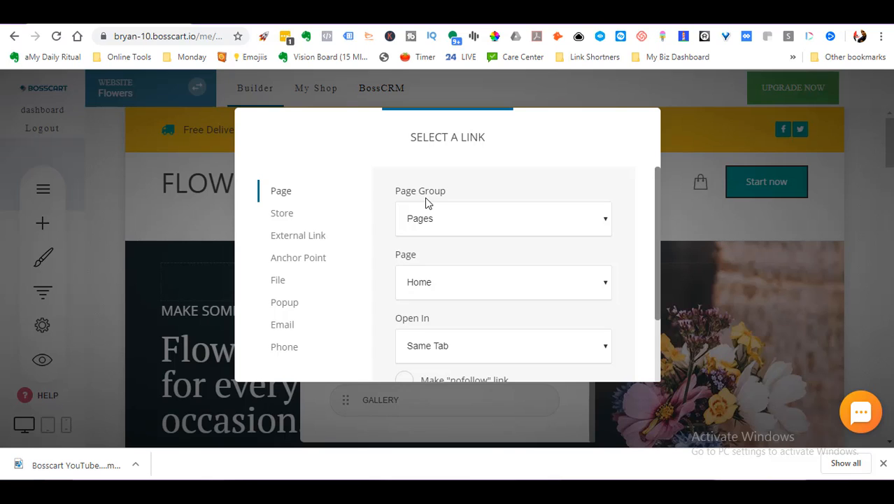
scroll(349, 276, "down", 2)
scroll(406, 273, "up", 2)
left_click(509, 293)
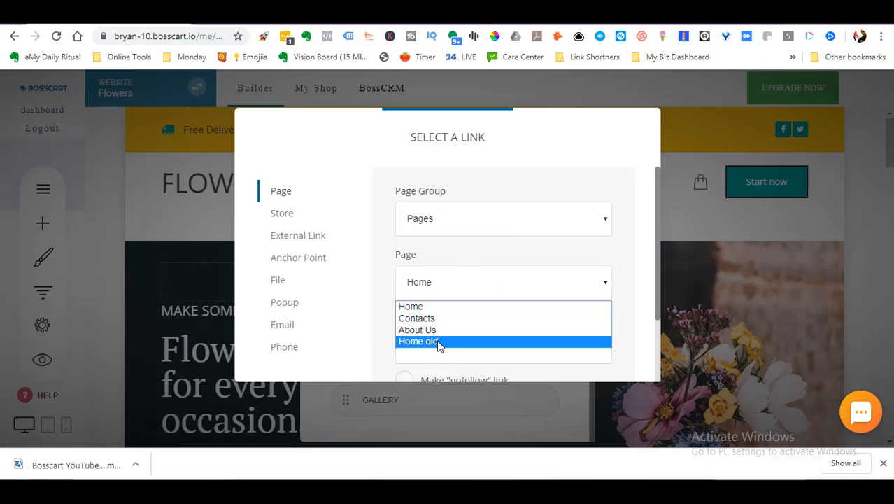
left_click(437, 343)
scroll(527, 341, "down", 2)
left_click(467, 264)
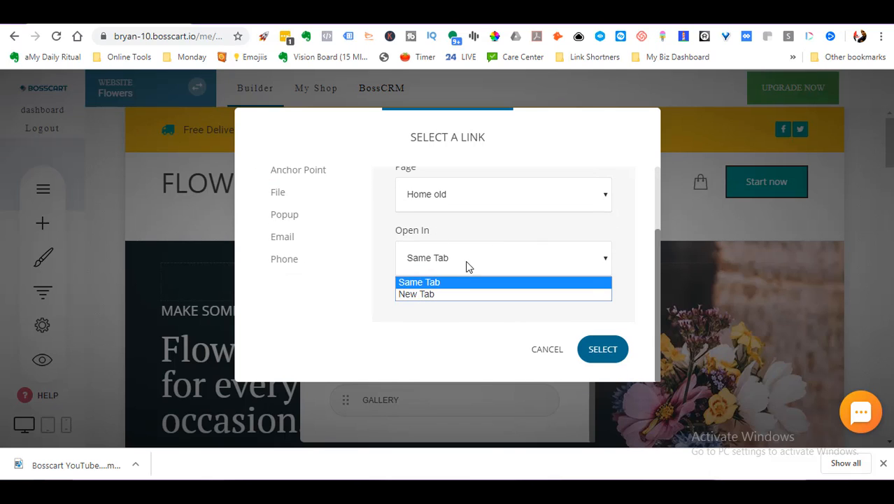
left_click(438, 282)
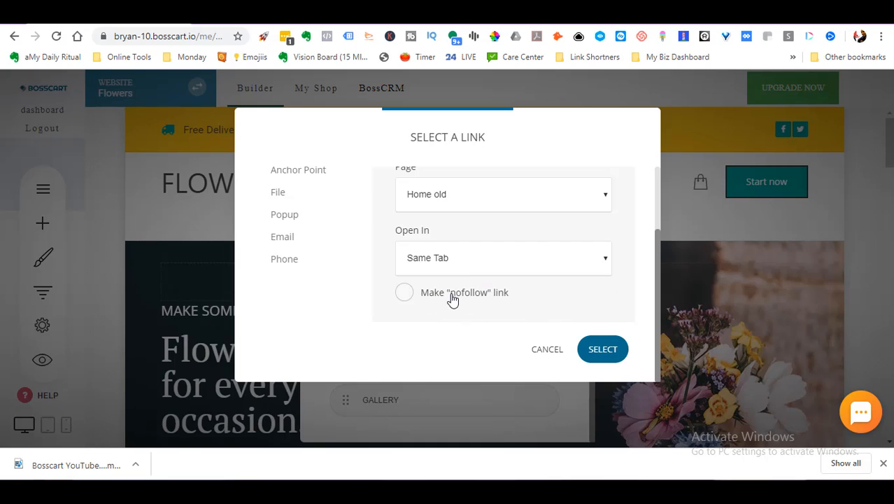
scroll(594, 306, "up", 3)
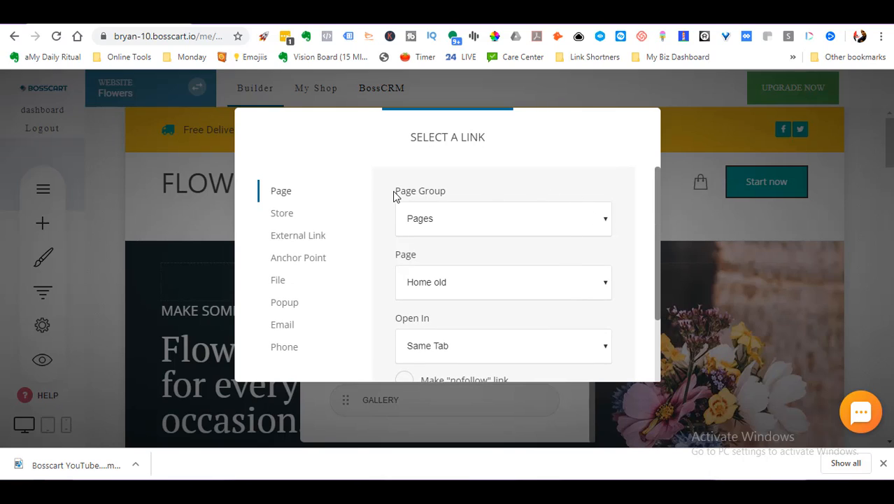
Step: Examine the store link options for category, product and action
left_click(273, 219)
left_click_drag(274, 218, 286, 242)
left_click(289, 217)
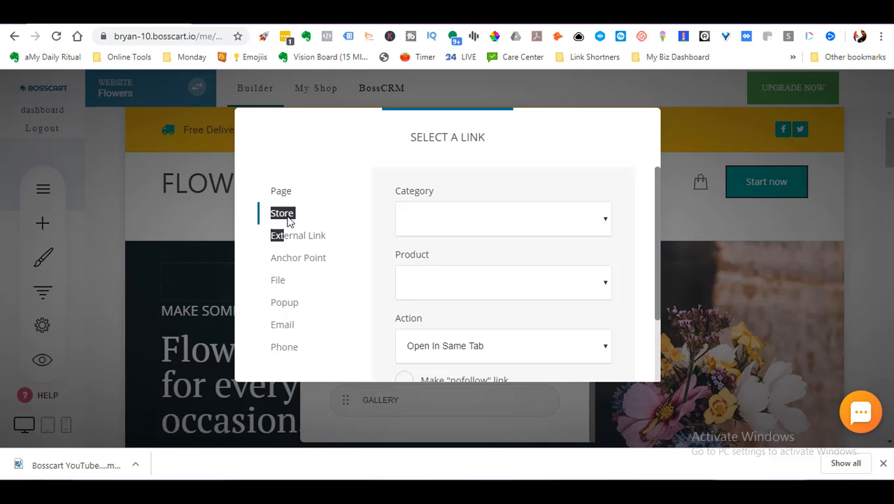
left_click(544, 222)
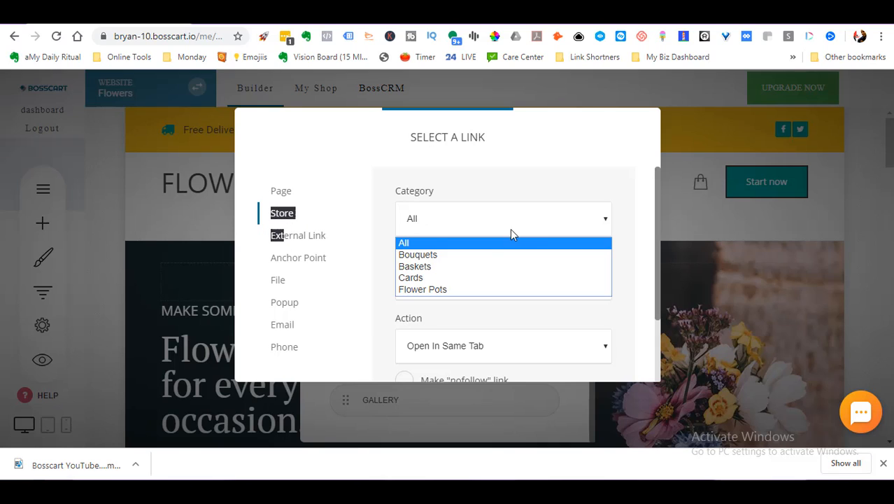
left_click(370, 277)
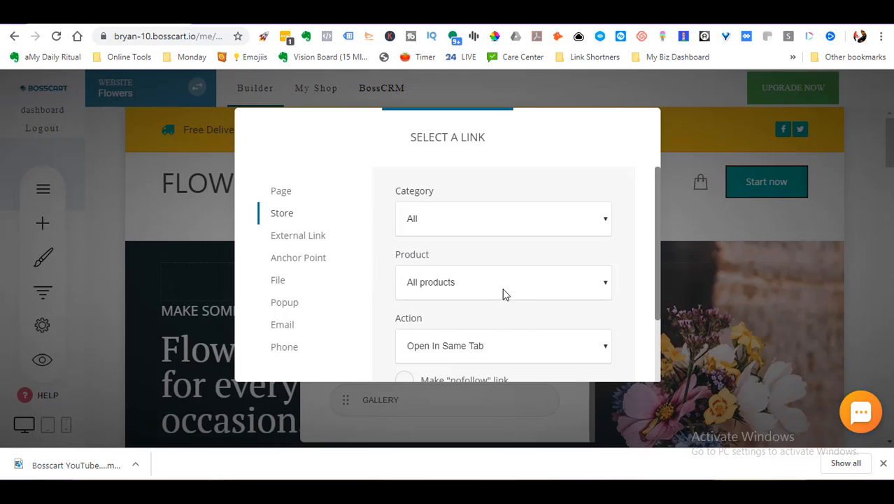
left_click(515, 290)
left_click(391, 269)
scroll(529, 310, "down", 1)
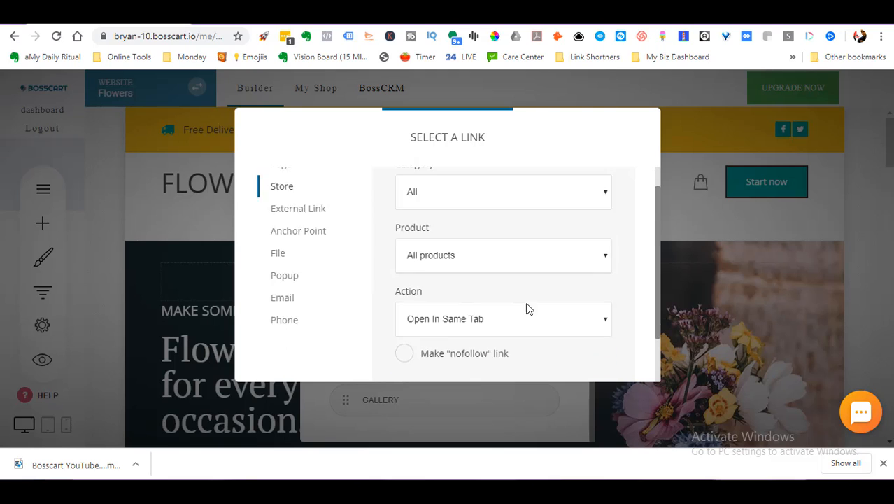
scroll(529, 310, "down", 2)
scroll(351, 234, "up", 3)
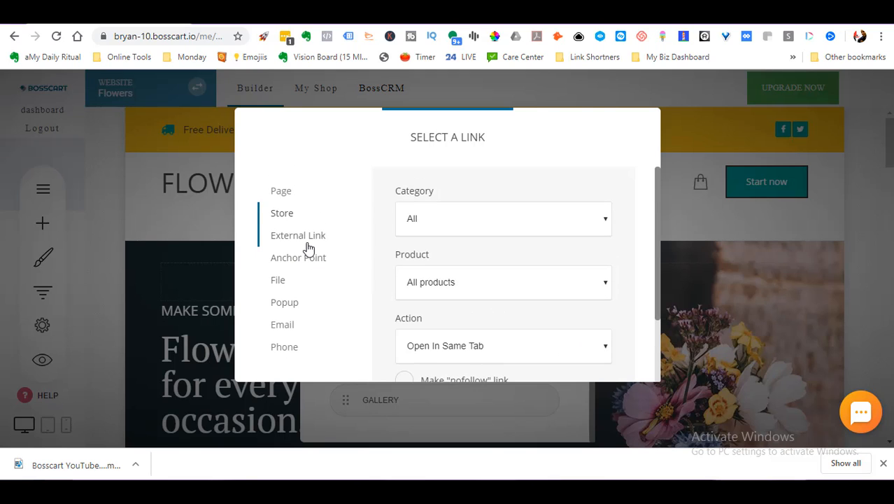
left_click(286, 237)
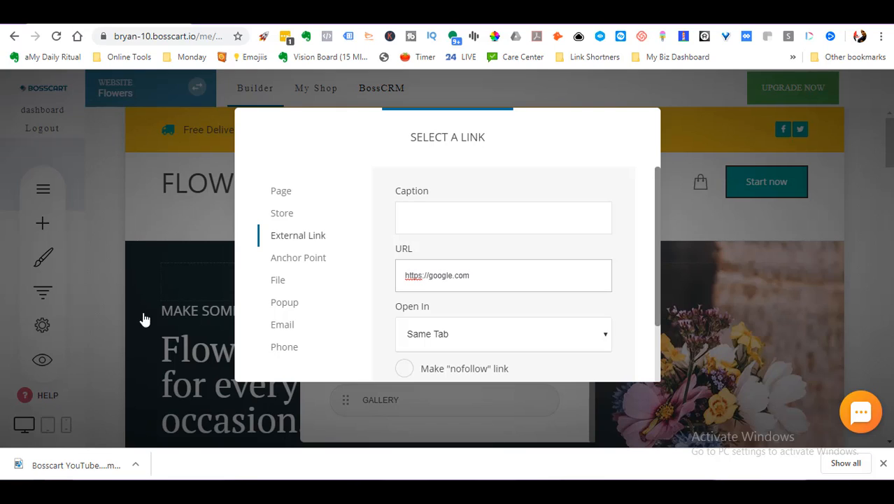
left_click(482, 211)
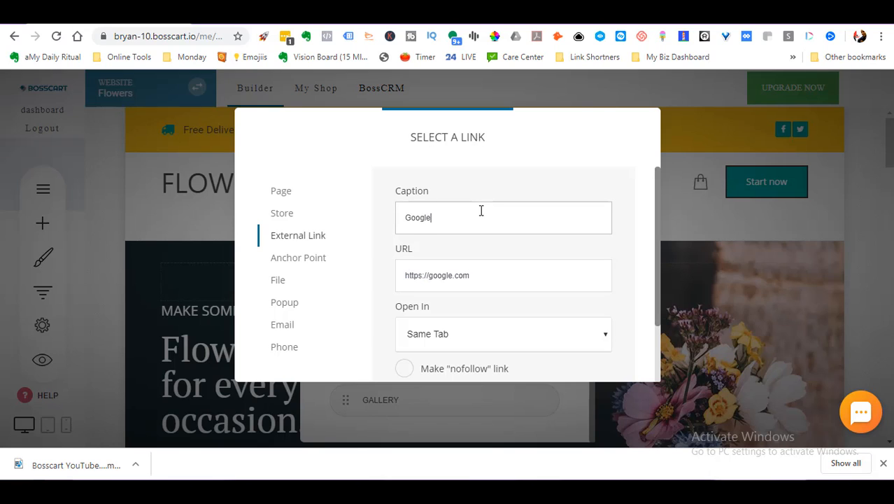
scroll(518, 221, "down", 2)
scroll(401, 251, "up", 2)
Step: Examine the anchor point link options, including the available anchors on the Home page
left_click(305, 263)
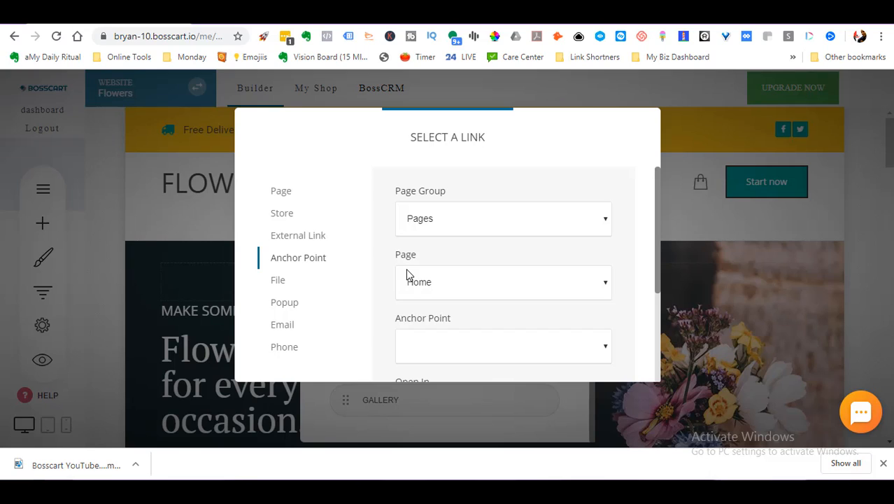
left_click(514, 348)
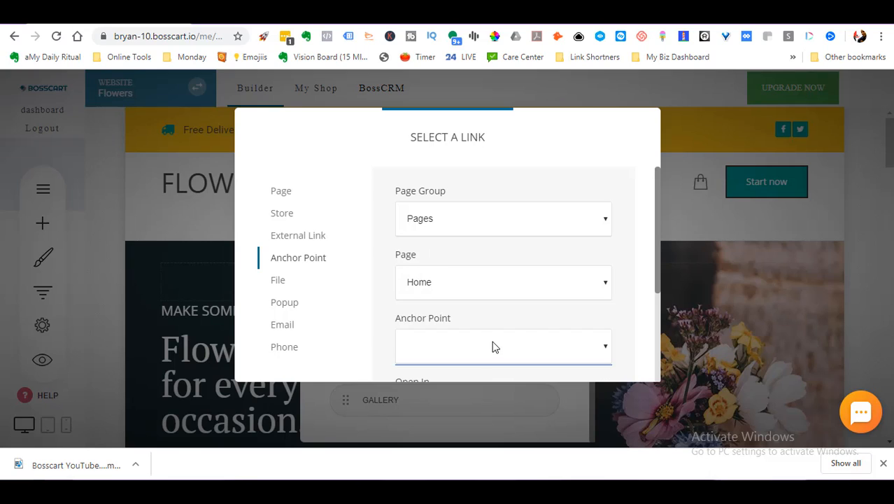
left_click(402, 253)
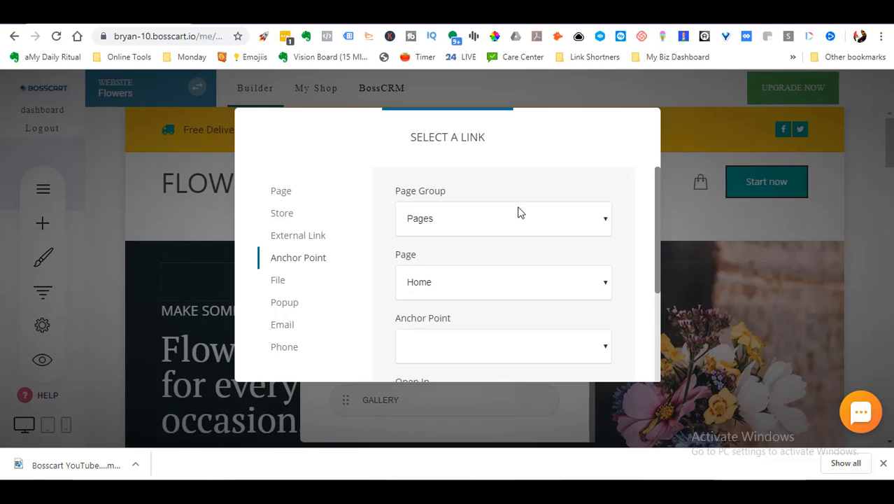
scroll(367, 276, "down", 3)
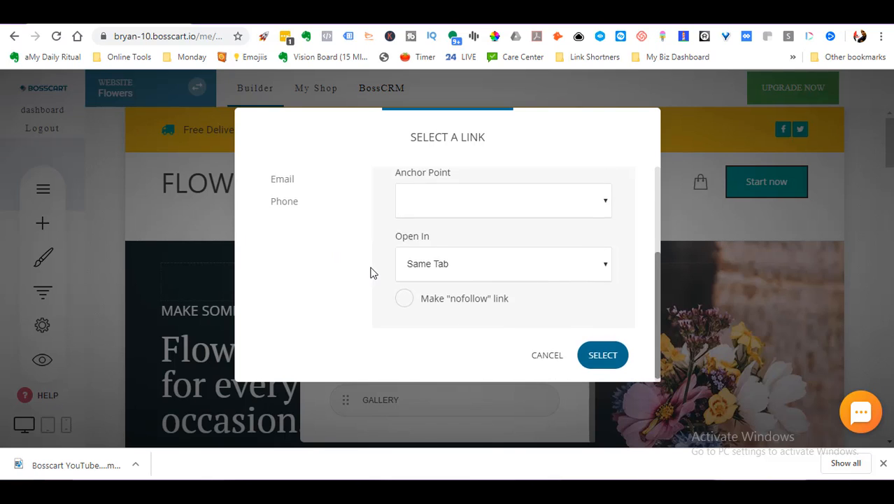
scroll(372, 269, "up", 3)
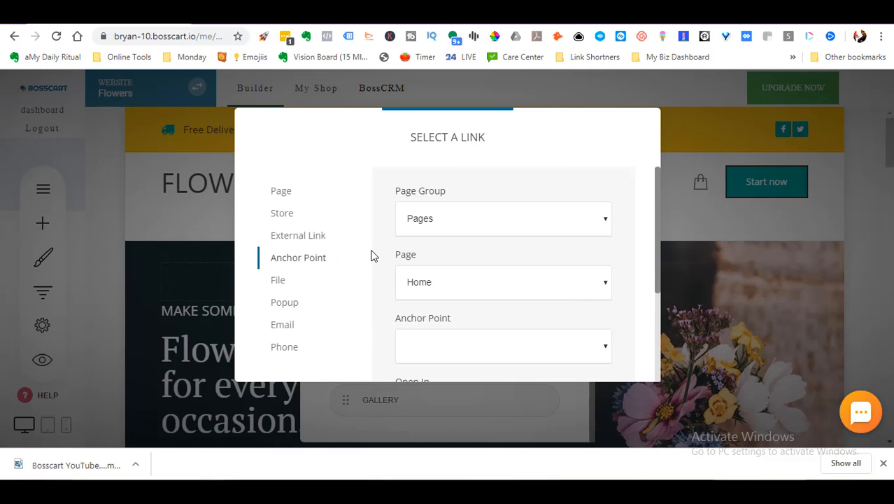
Step: Examine the file link options and the file manager without choosing a file
left_click(273, 279)
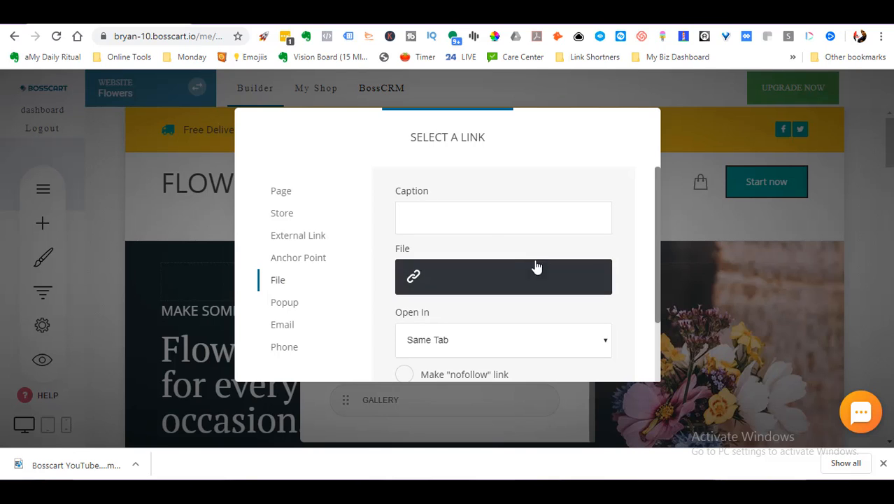
left_click(505, 265)
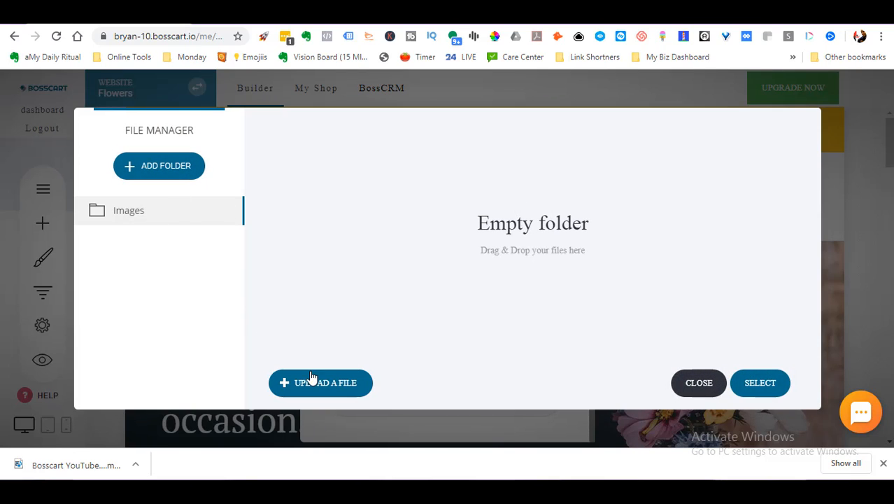
left_click(700, 391)
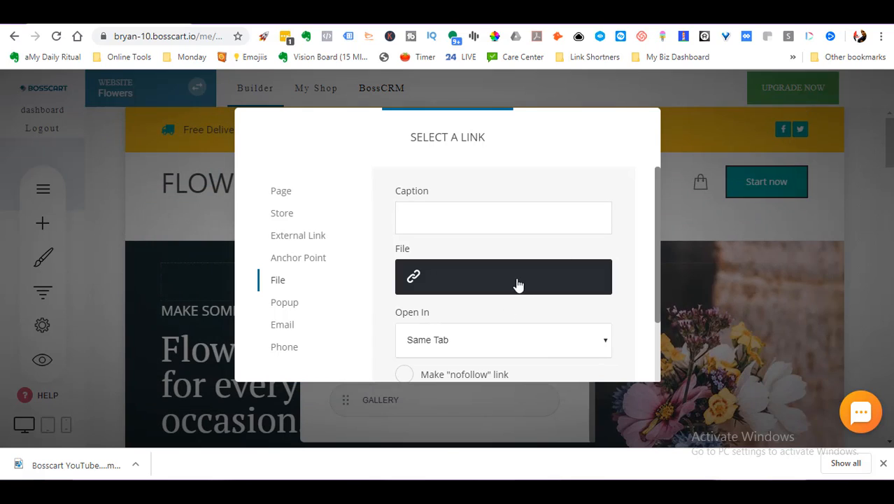
scroll(495, 252, "down", 2)
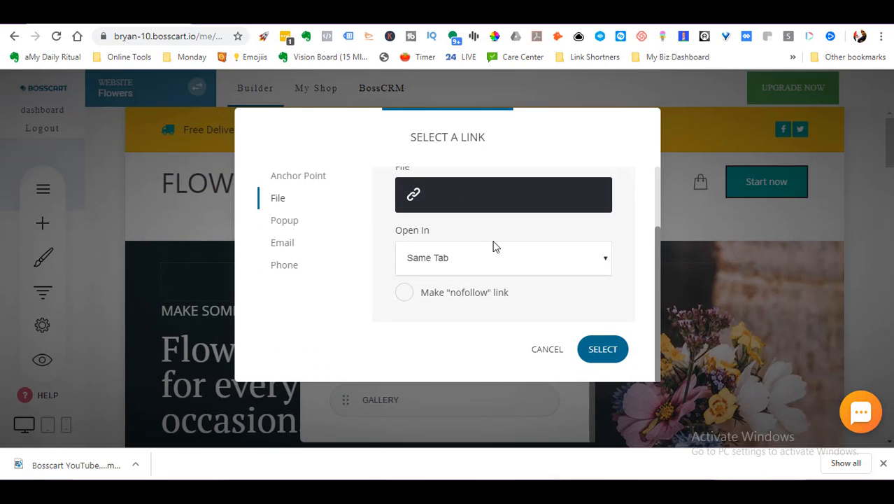
scroll(493, 247, "up", 2)
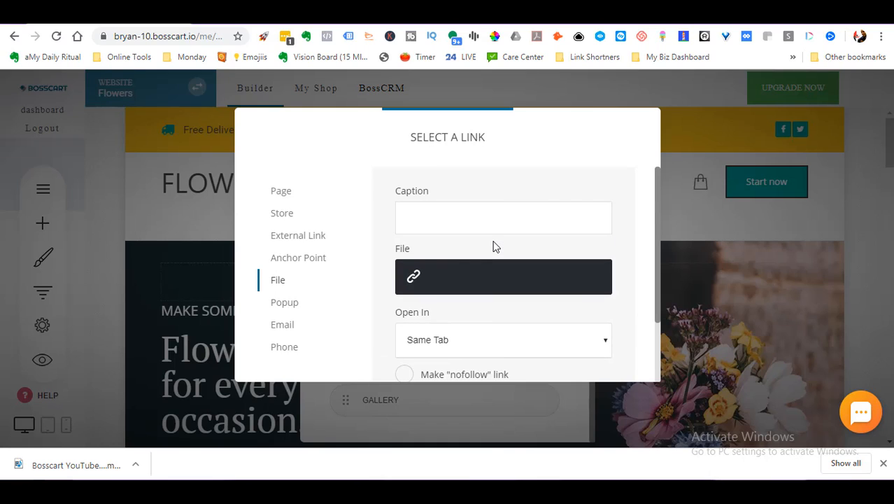
Step: Examine the popup link options, including the list of available popups
left_click(284, 305)
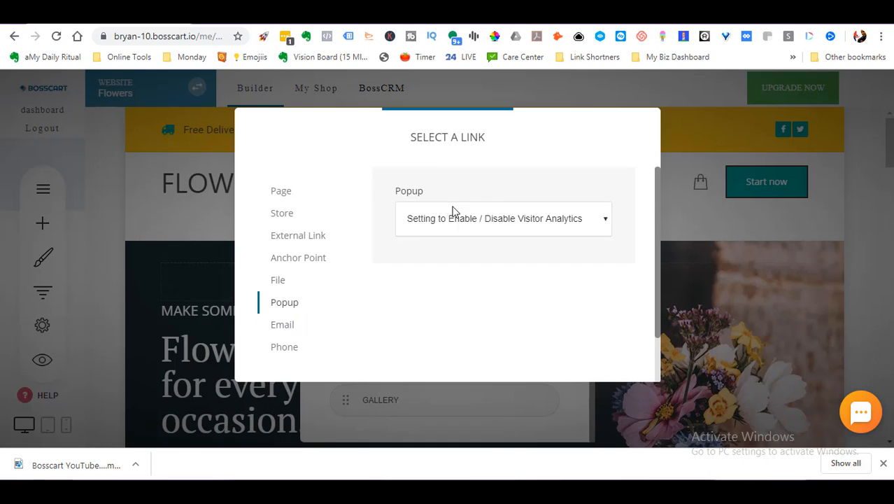
left_click(504, 218)
left_click(435, 298)
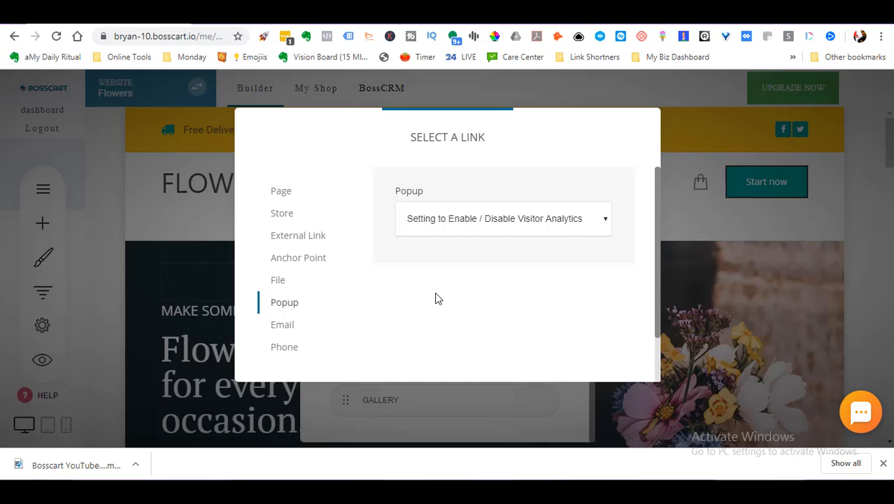
left_click(460, 223)
left_click(489, 284)
left_click(501, 218)
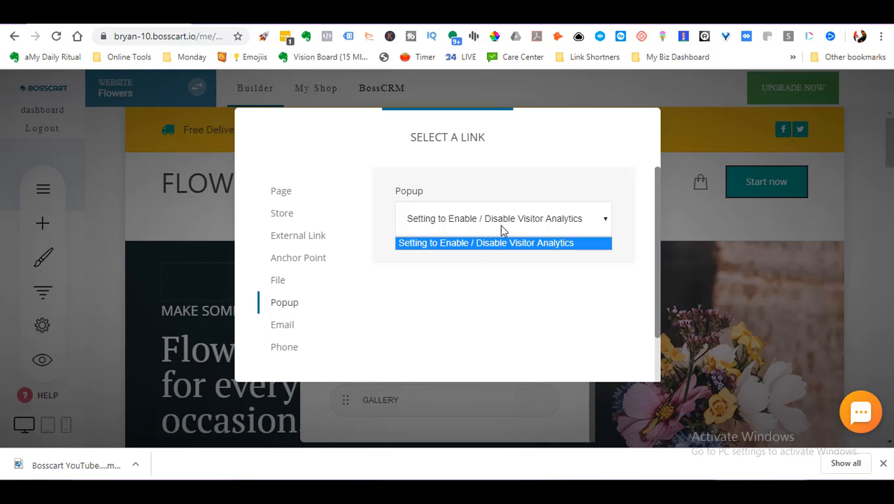
left_click(488, 263)
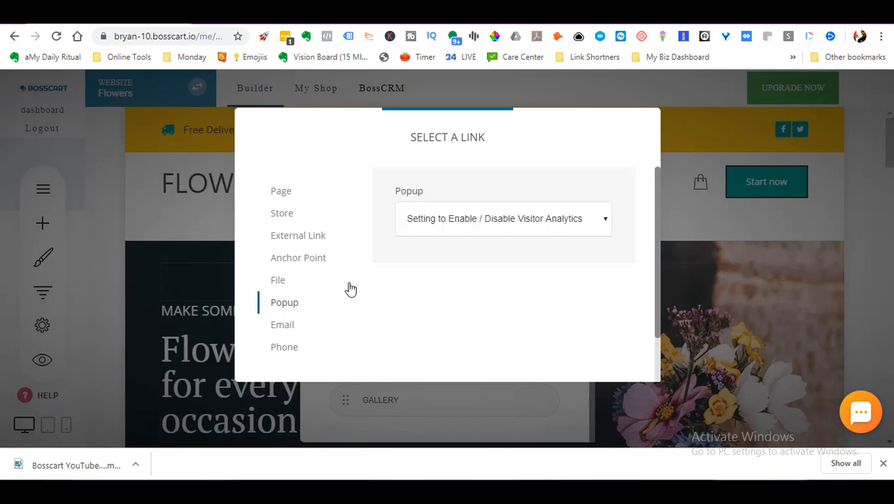
Step: Examine the email and phone link options, including their caption, email and phone number fields
scroll(304, 269, "down", 1)
left_click(287, 272)
scroll(505, 322, "up", 1)
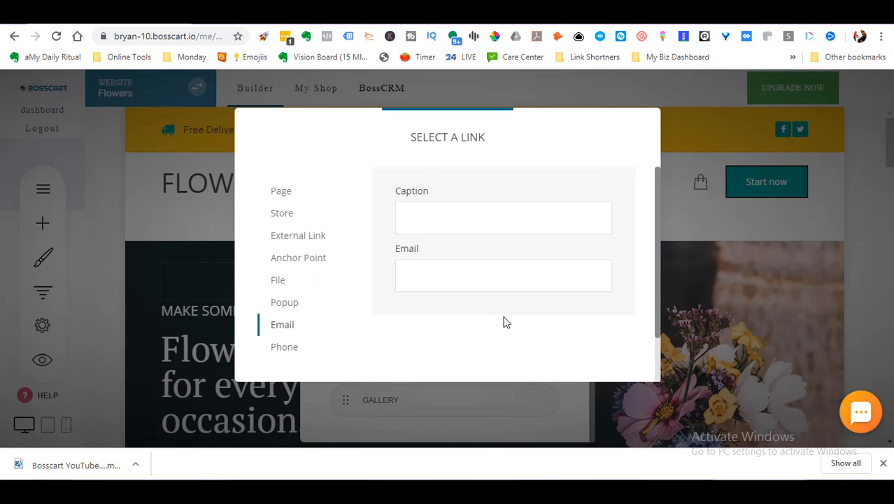
left_click(464, 280)
scroll(473, 321, "down", 1)
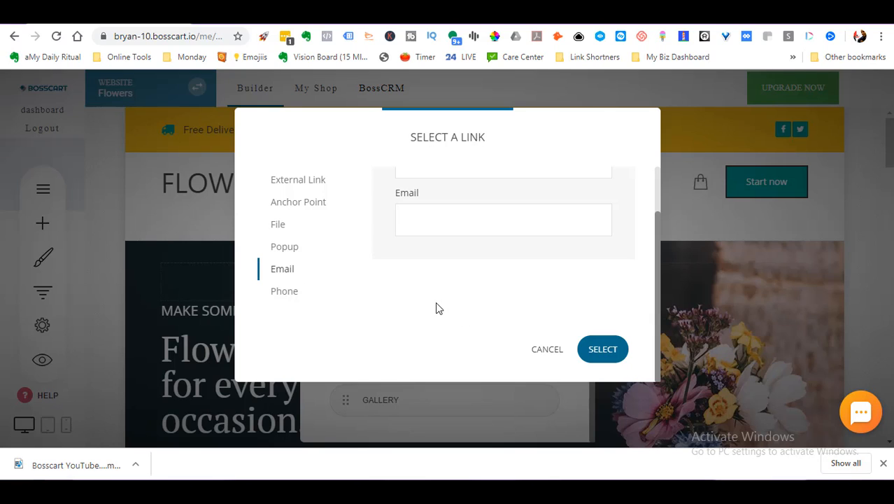
left_click(291, 294)
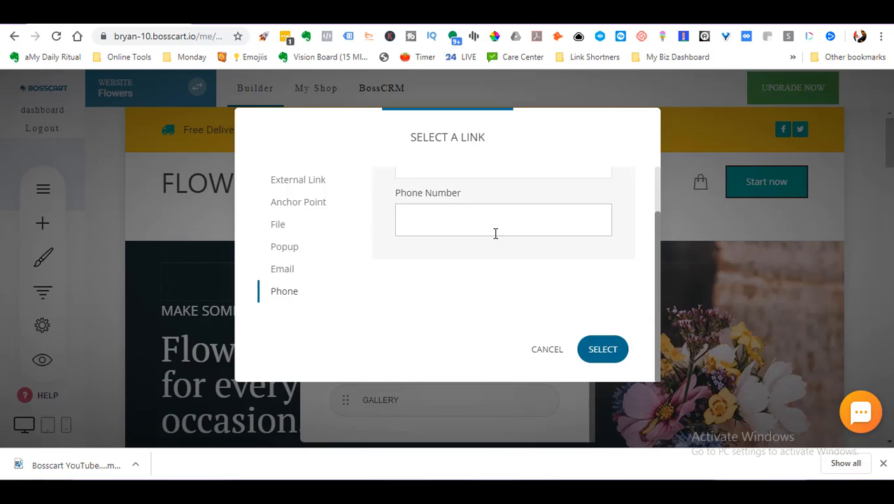
scroll(495, 233, "up", 1)
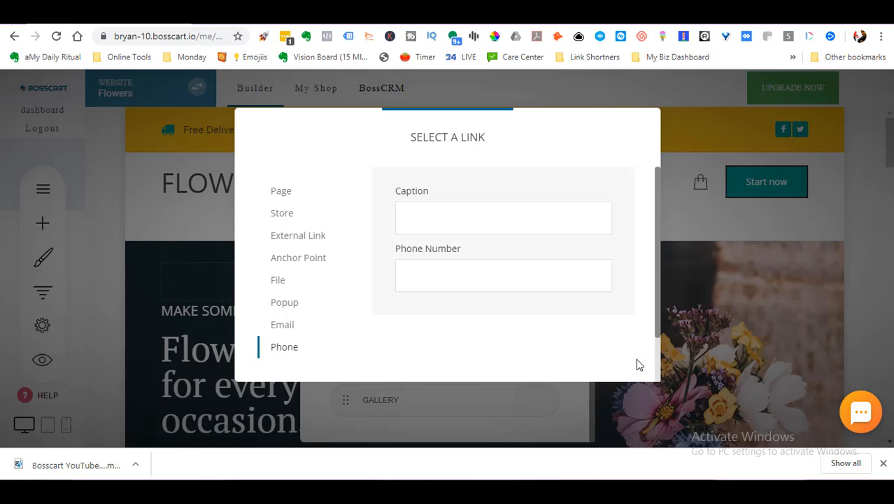
scroll(573, 340, "down", 1)
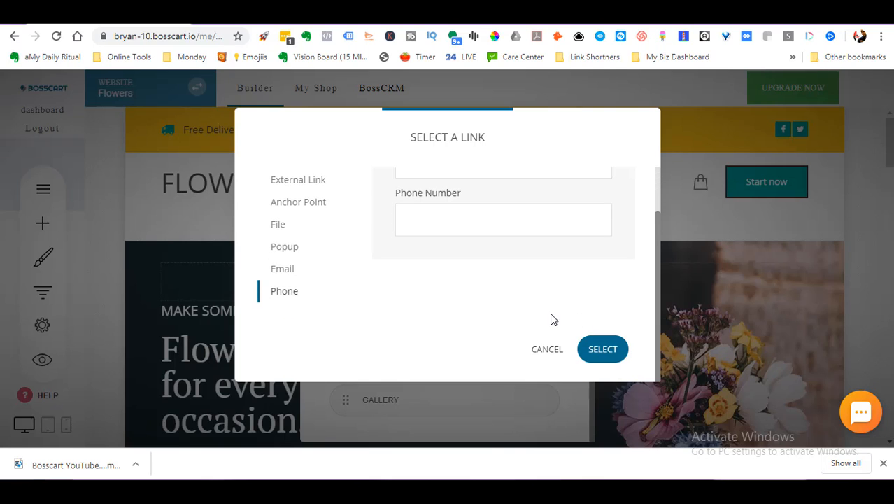
scroll(539, 318, "up", 1)
Step: Cancel the link selection without choosing an anchor point, leave the menu editor and save the website changes
left_click(312, 259)
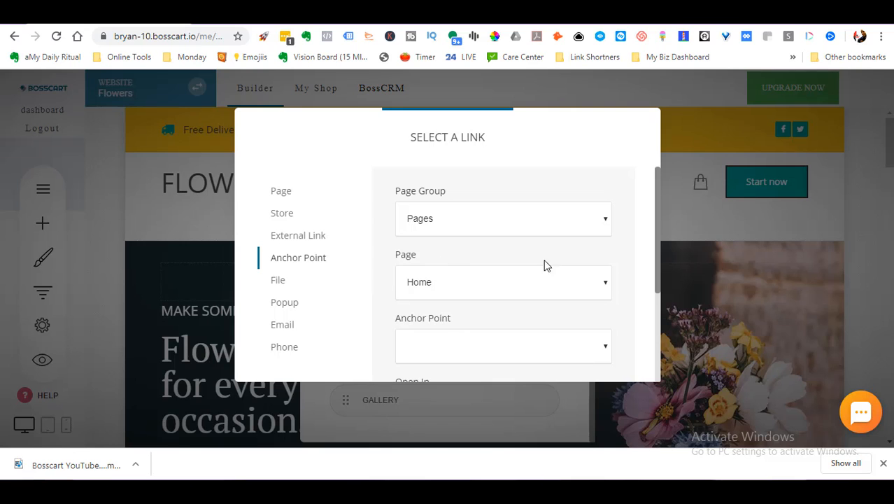
scroll(610, 365, "down", 1)
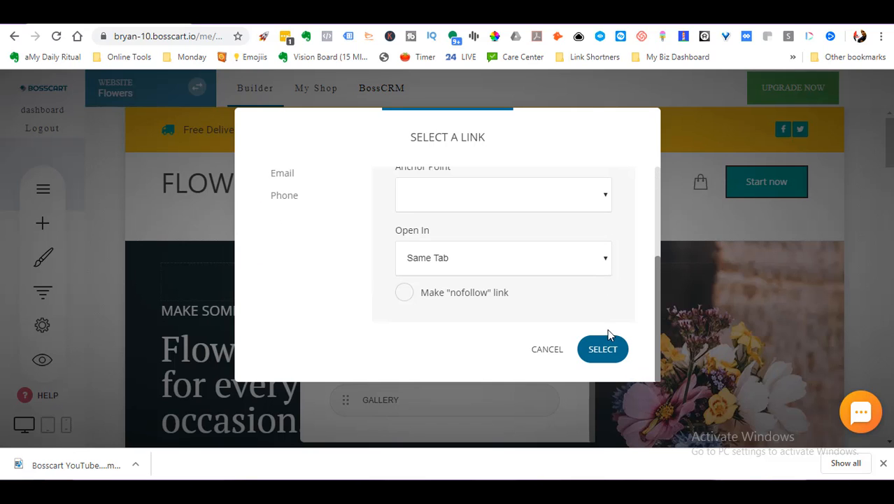
left_click(550, 356)
left_click(280, 294)
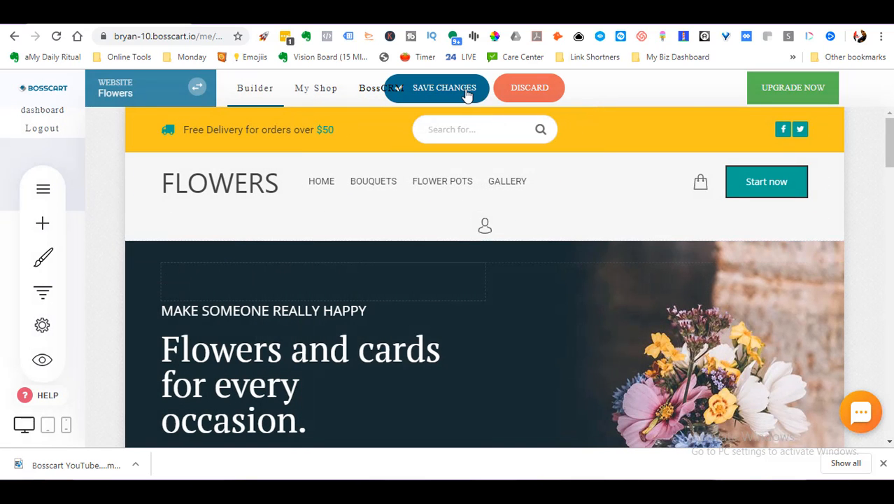
left_click(463, 89)
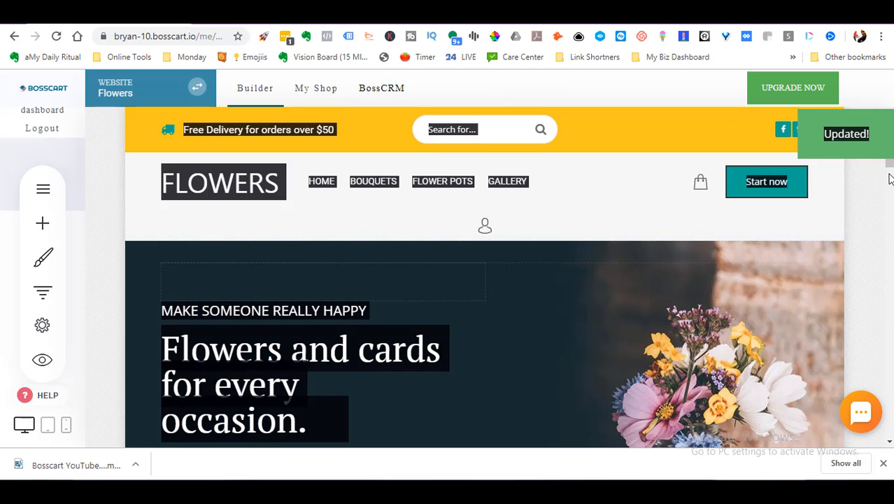
Step: Add an anchor point named store to the Our Season Bouquets block in its container settings
scroll(319, 271, "down", 4)
left_click(164, 306)
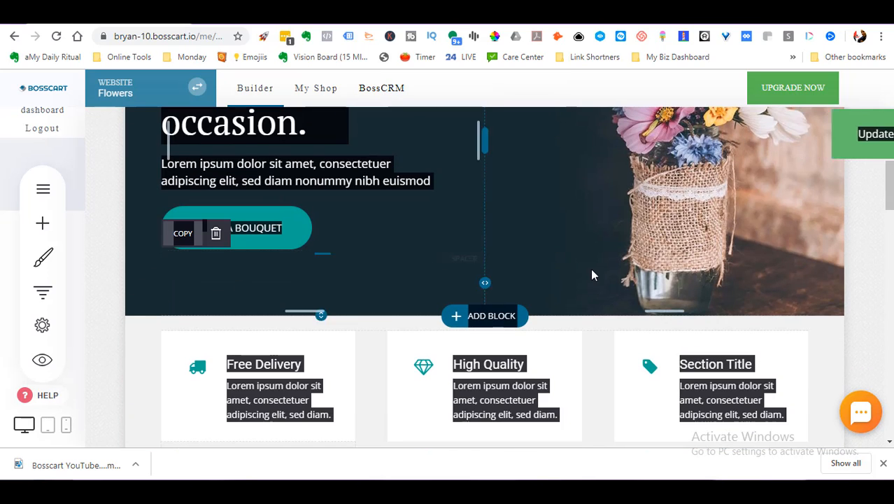
scroll(872, 234, "up", 3)
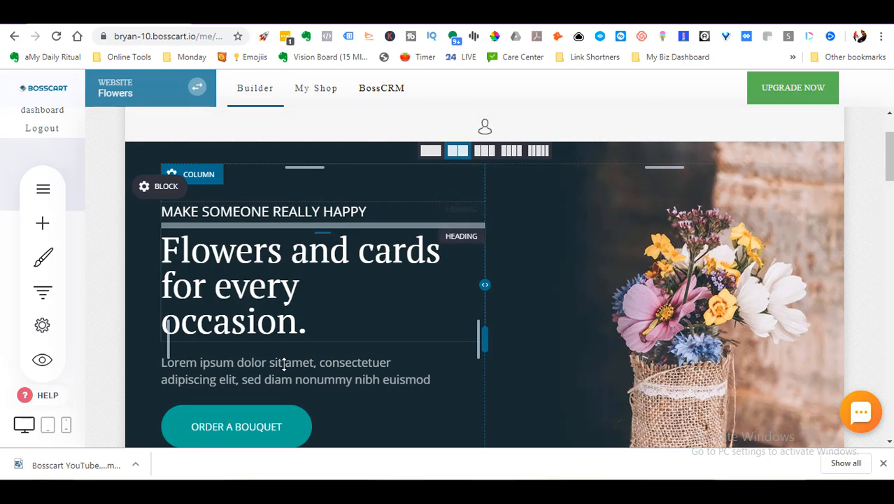
scroll(489, 280, "down", 5)
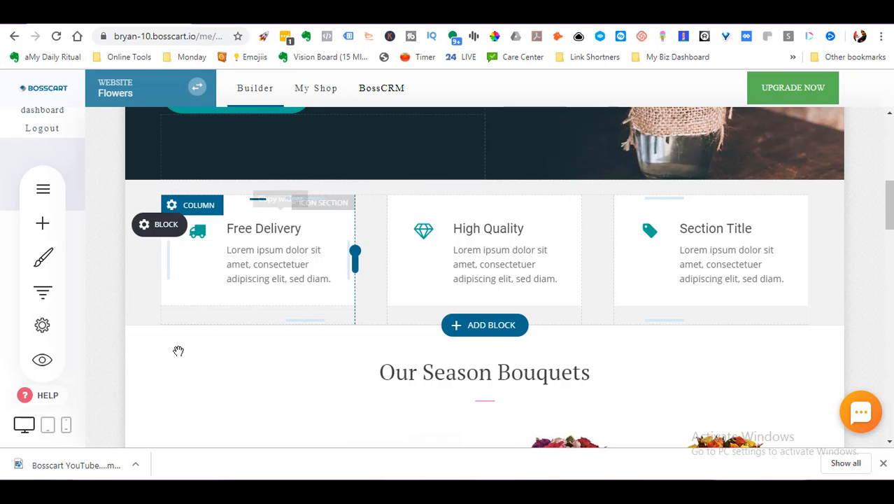
scroll(205, 396, "down", 3)
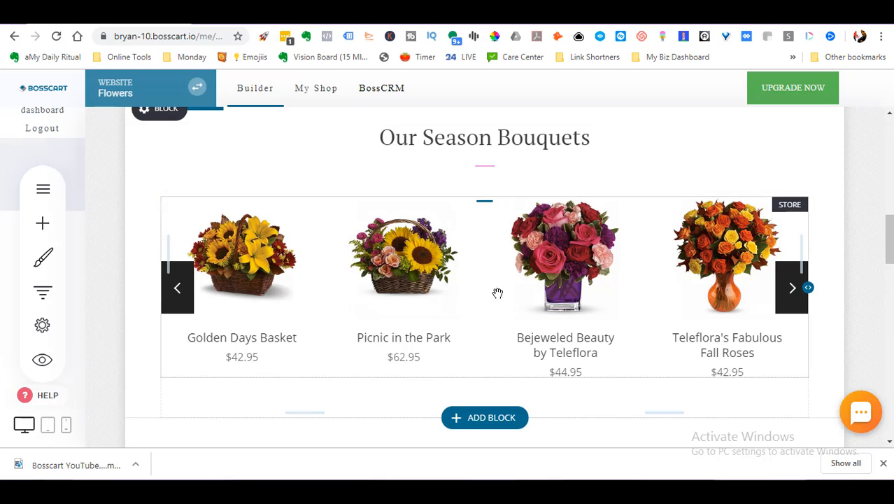
scroll(881, 268, "up", 1)
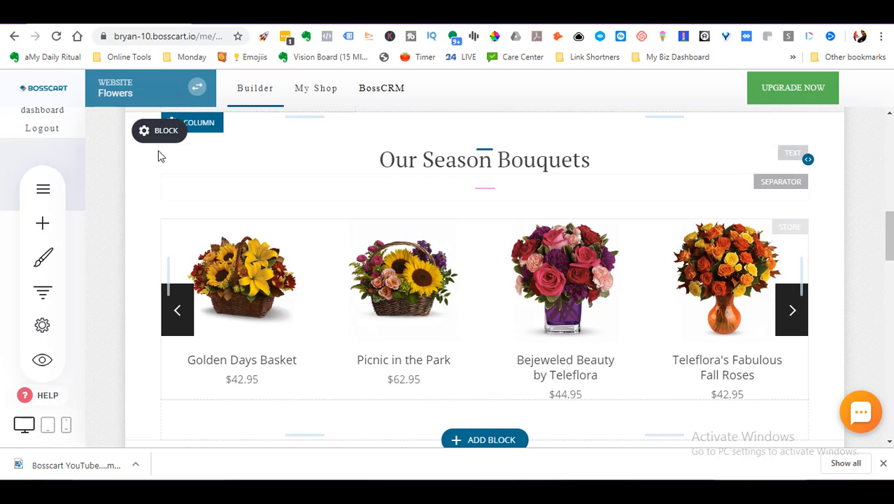
mouse_move(159, 133)
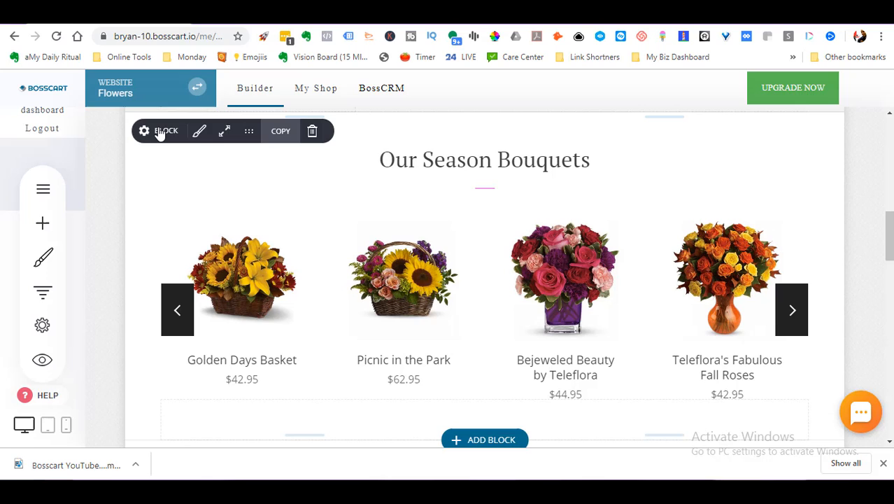
left_click(201, 133)
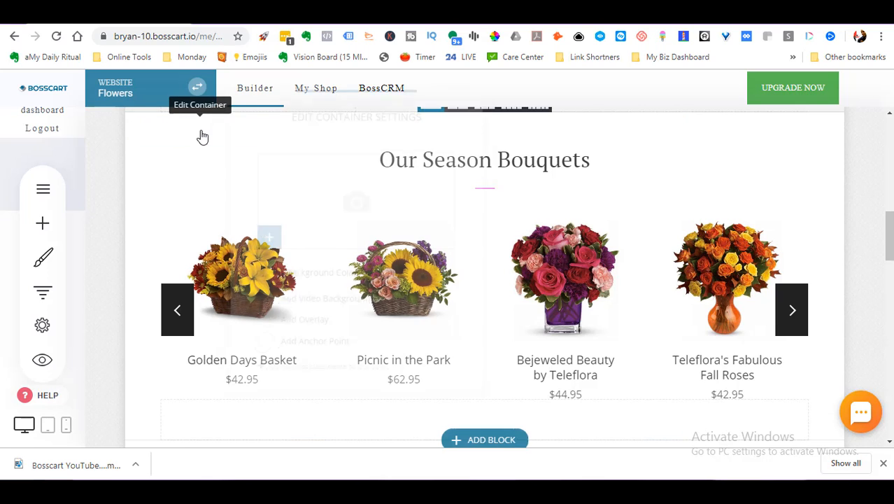
left_click(339, 352)
scroll(417, 284, "down", 1)
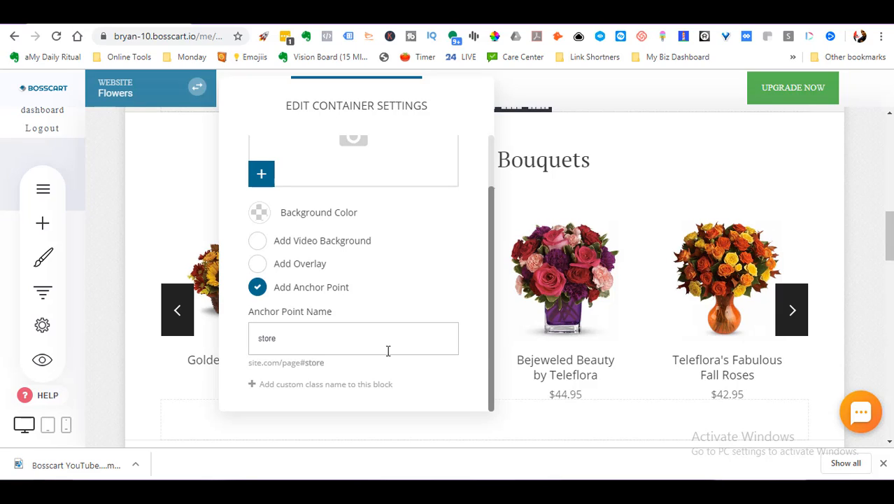
Step: Close the container settings of the Our Season Bouquets block and save the website changes
mouse_move(311, 363)
left_mouse_down()
mouse_move(332, 363)
mouse_move(297, 371)
left_mouse_up()
left_click(295, 366)
left_click(527, 323)
left_click(473, 90)
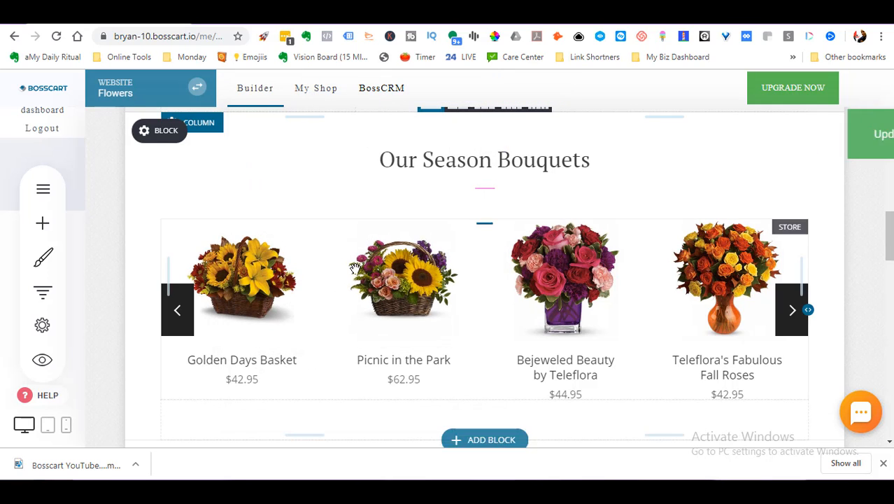
Step: Open the link settings of the Flower Pots item in the header navigation menu and switch the link type to Anchor Point
left_click_drag(889, 225, 888, 168)
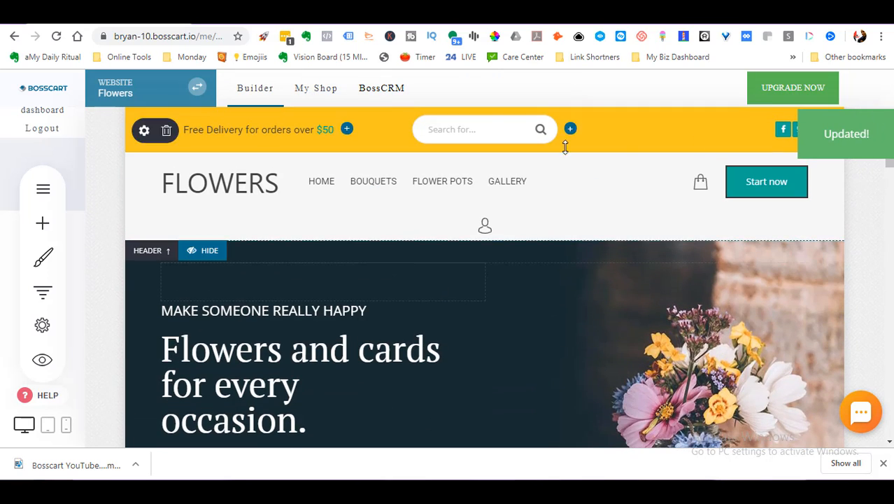
left_click(333, 158)
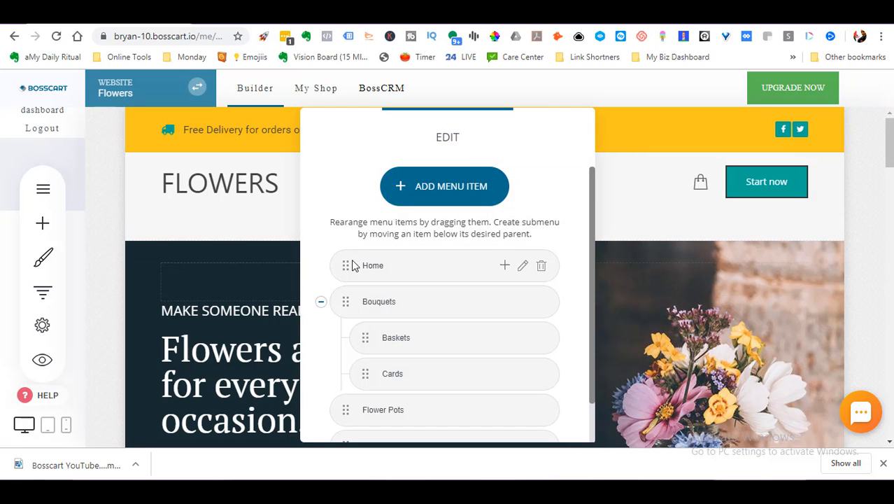
scroll(428, 280, "down", 1)
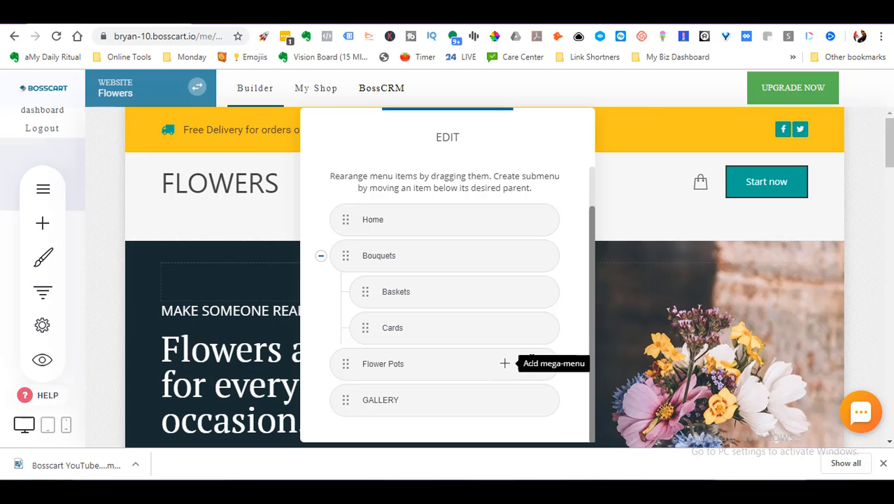
left_click(524, 366)
left_click(308, 236)
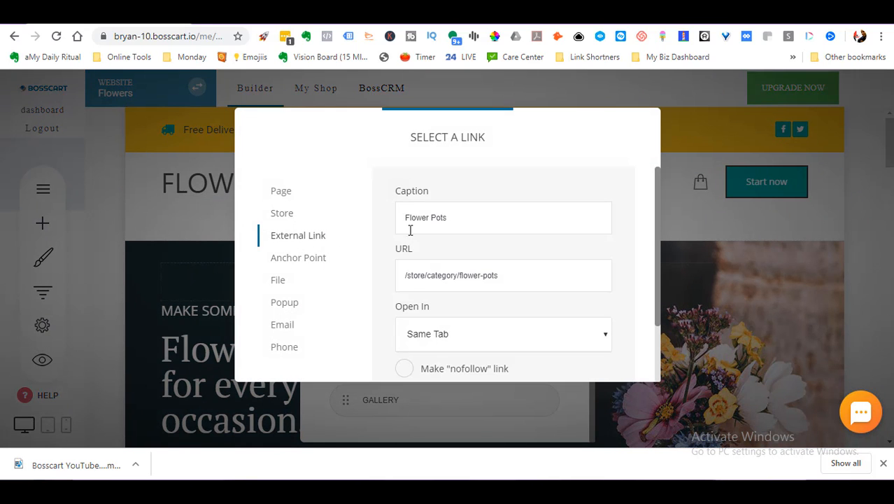
left_click(294, 259)
Step: Link the menu item to the store anchor point on the Home page, opening in the same tab
scroll(515, 309, "down", 3)
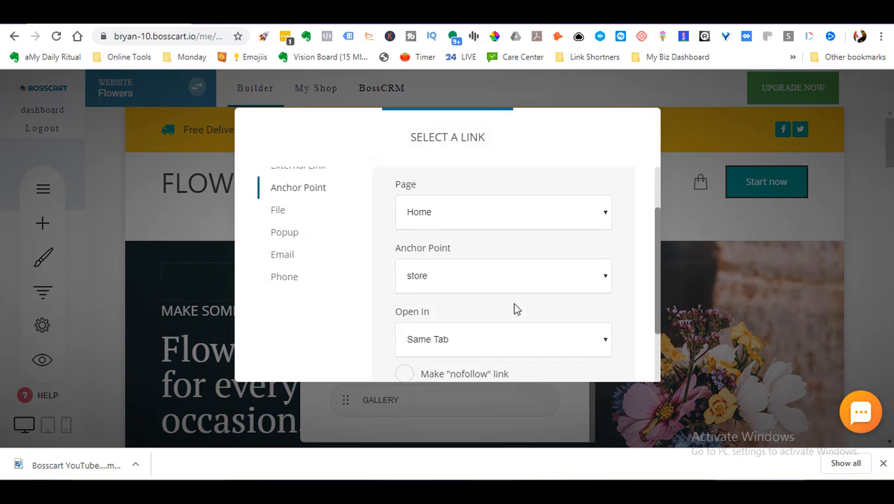
scroll(465, 229, "up", 3)
scroll(518, 301, "down", 3)
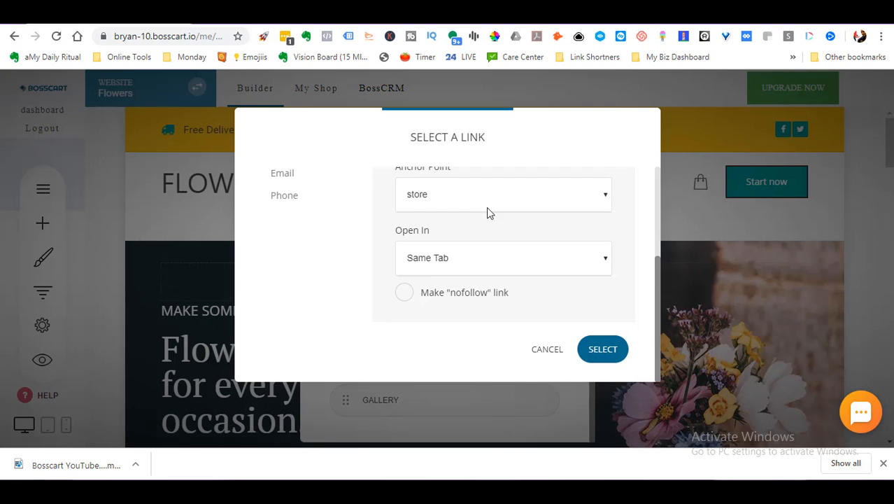
left_click(488, 207)
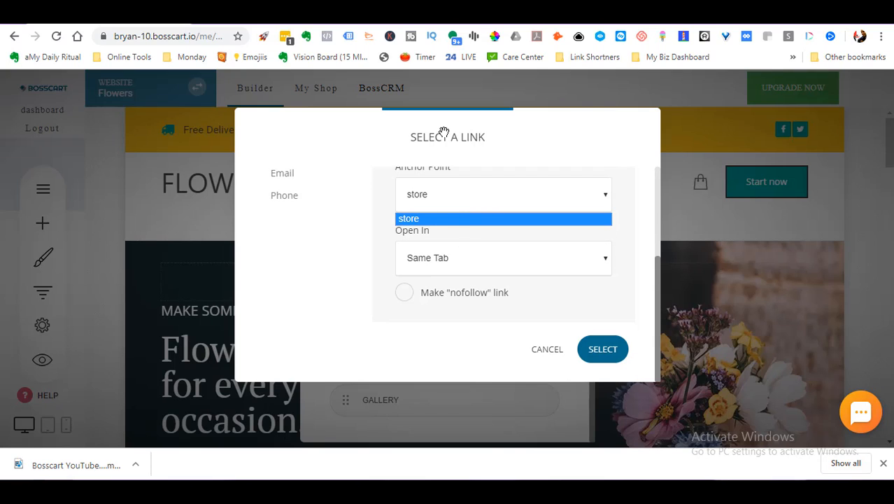
left_click(443, 214)
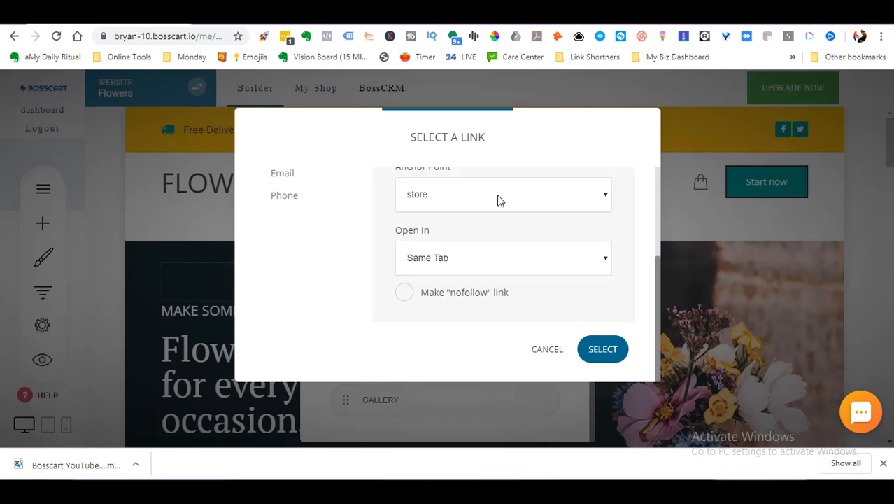
left_click(603, 357)
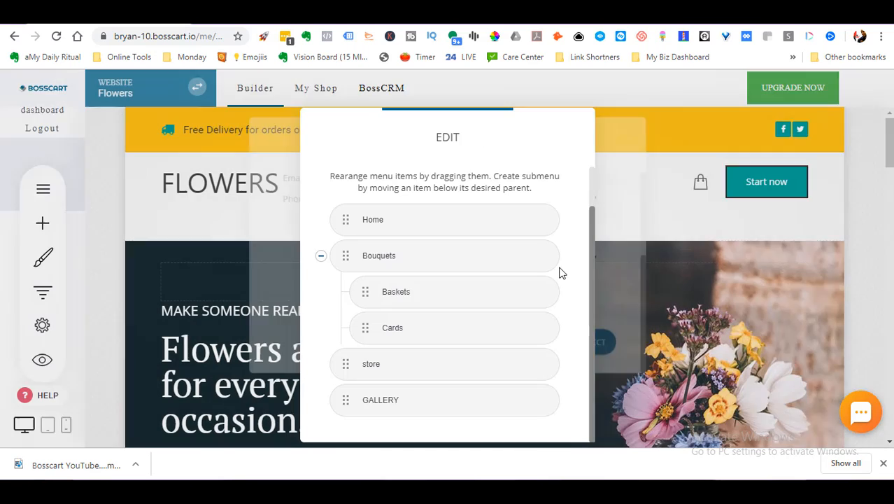
Step: Save the menu changes and preview the website to test the Store menu link
left_click(636, 160)
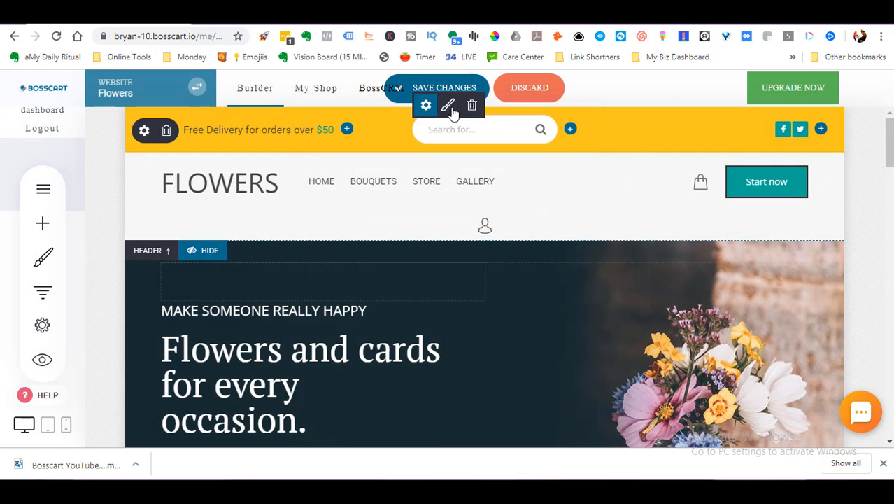
left_click(470, 89)
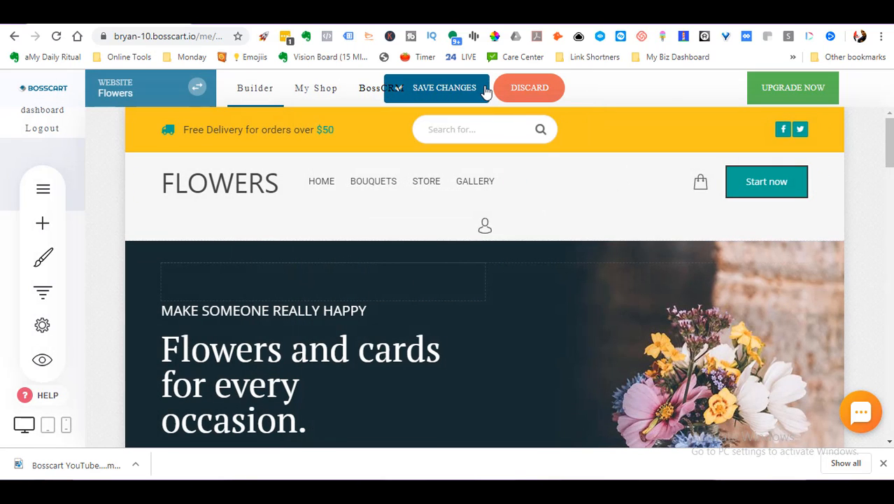
left_click(42, 360)
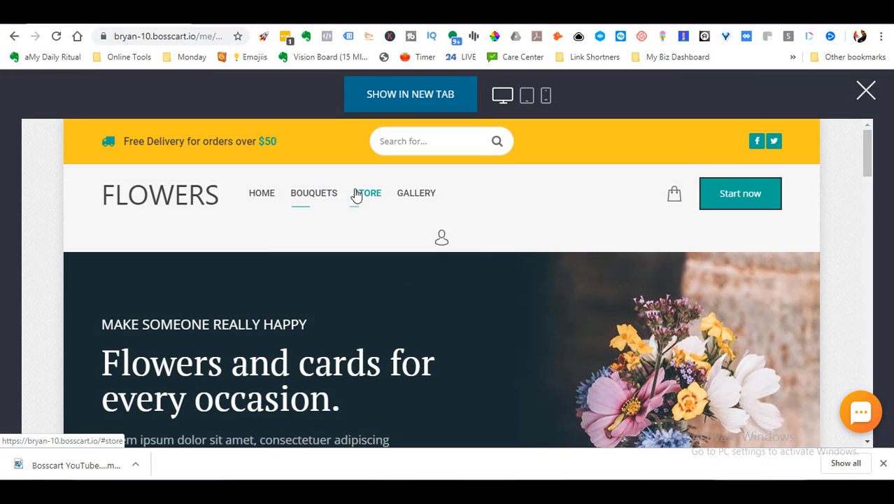
left_click(369, 199)
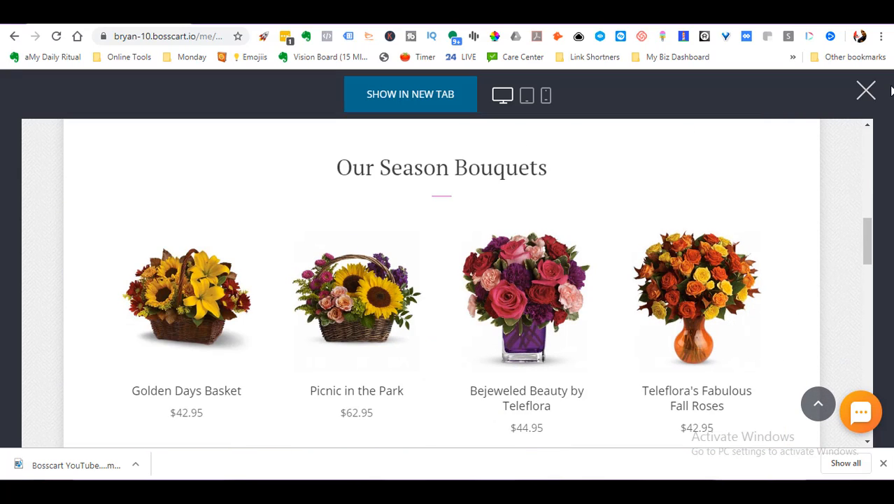
Step: Close the preview, hide the header on the page to preview it without one, and show the header again
left_click(868, 91)
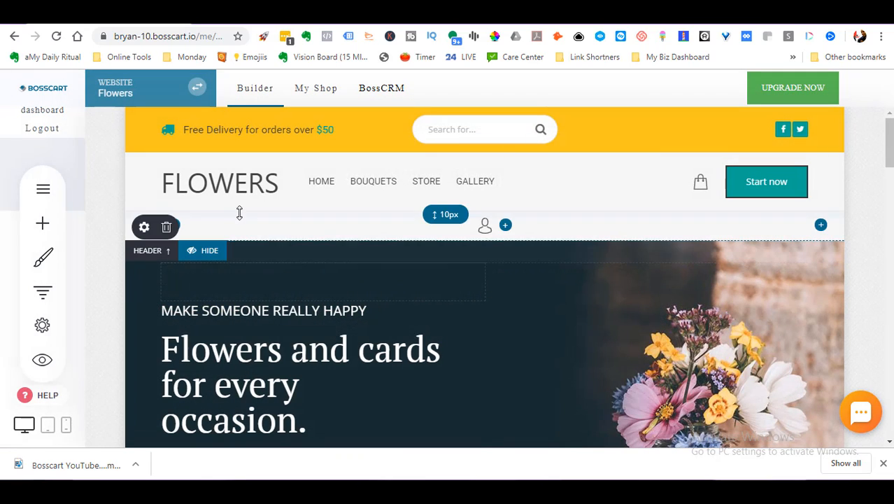
mouse_move(372, 193)
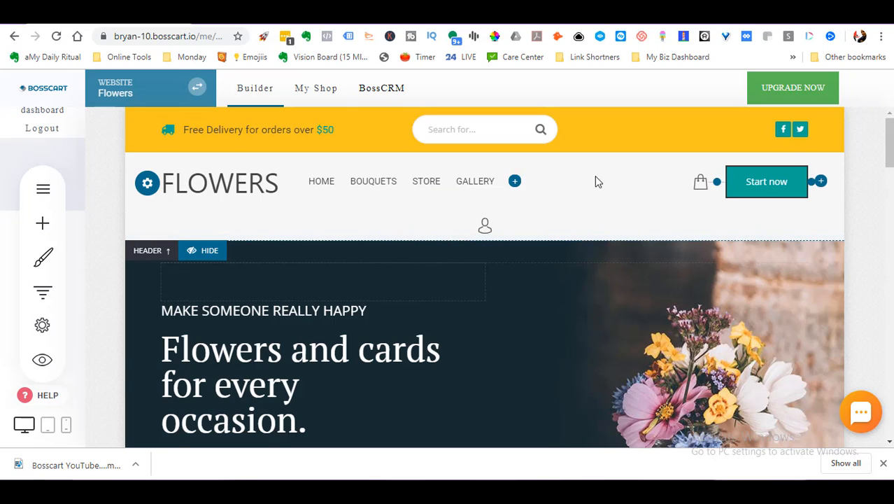
left_click(207, 252)
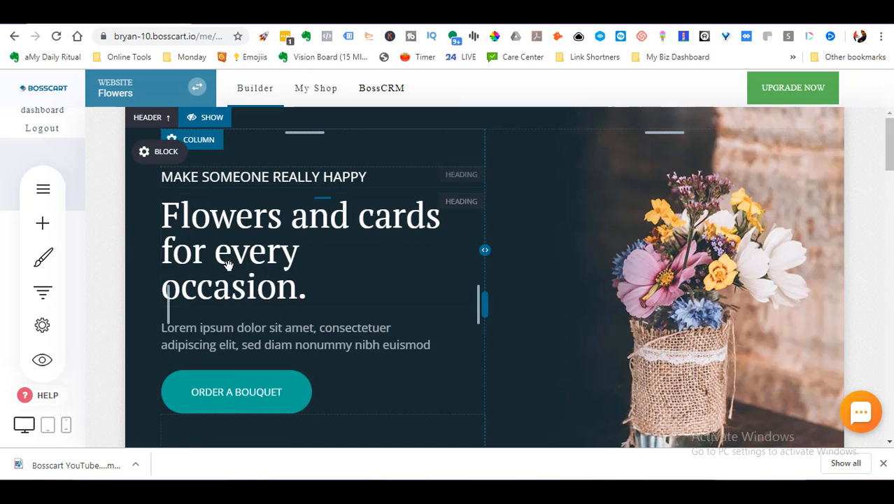
left_click(42, 358)
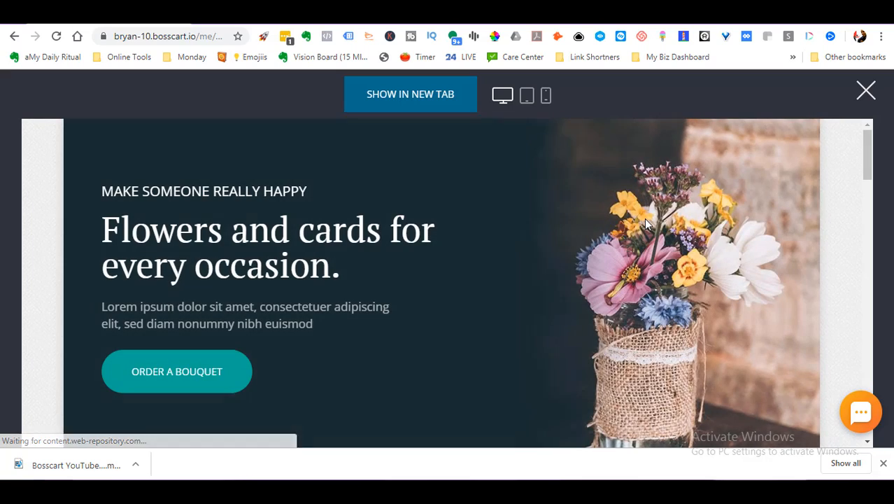
left_click(867, 91)
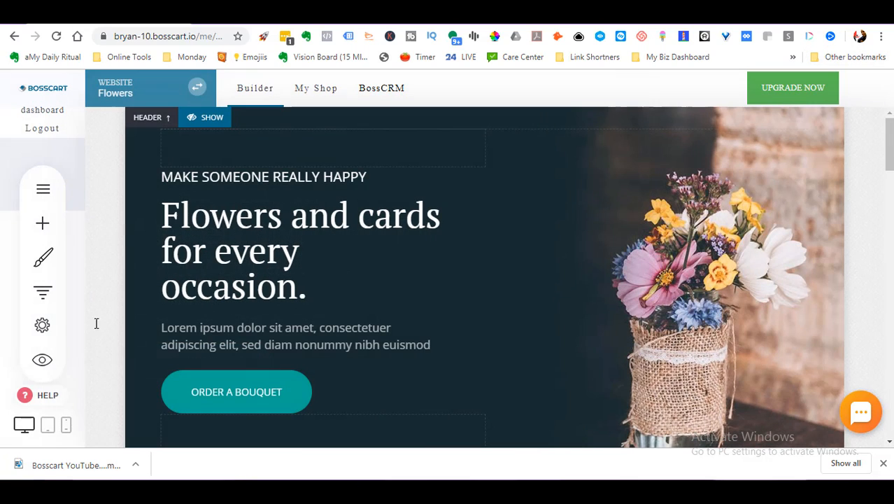
left_click(212, 118)
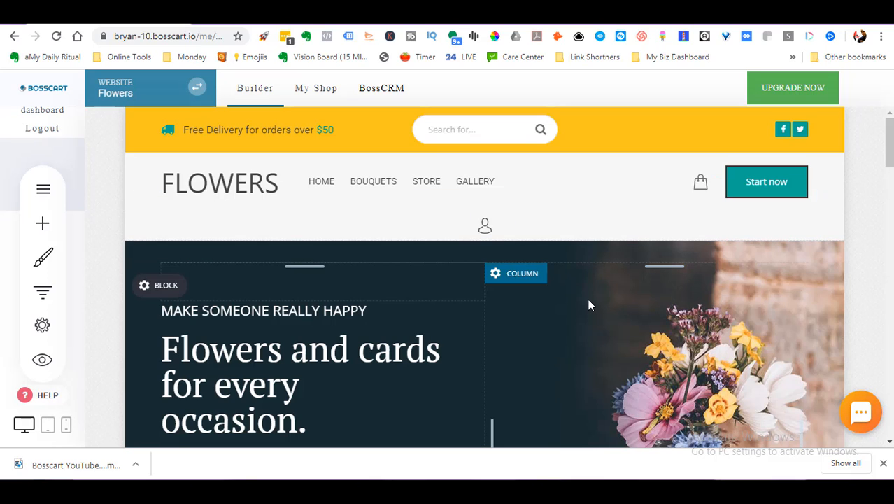
Step: Hide the footer of the page and show it again
left_click_drag(889, 144, 889, 415)
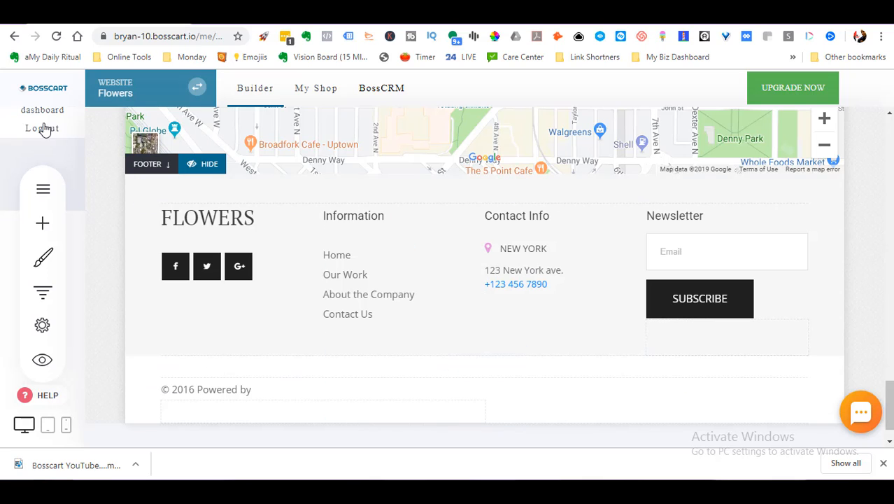
left_click(205, 170)
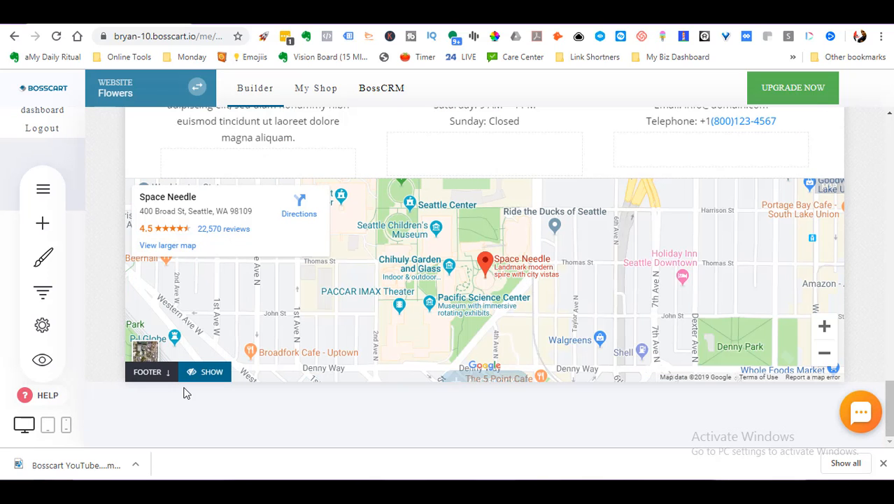
left_click(208, 374)
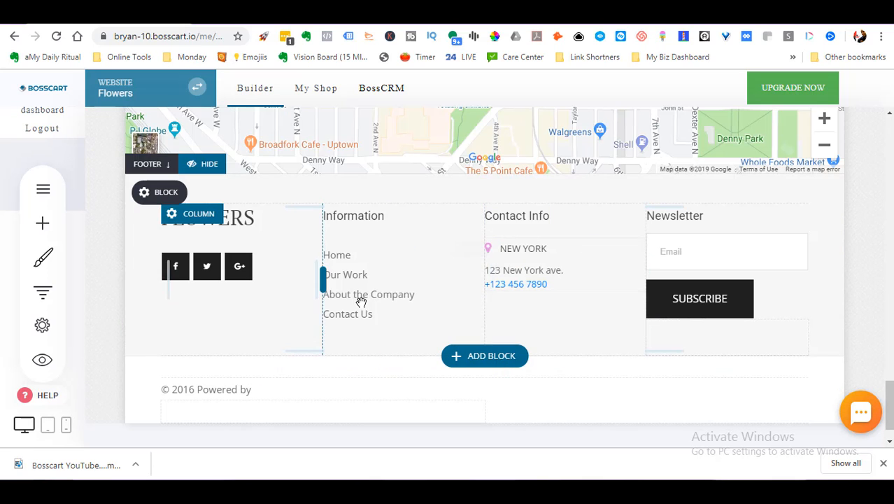
scroll(425, 293, "up", 20)
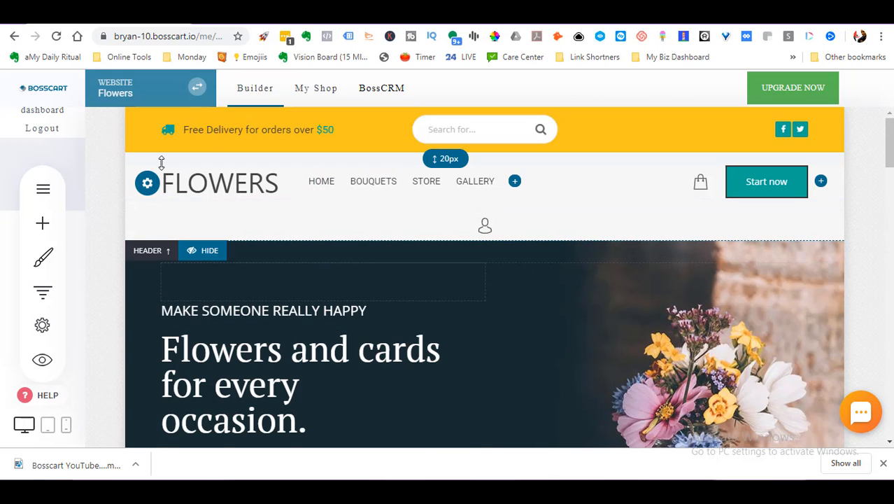
Step: Keep the header layout On Top - Normal size, place the header on top of content, and make its background transparent
left_click(147, 183)
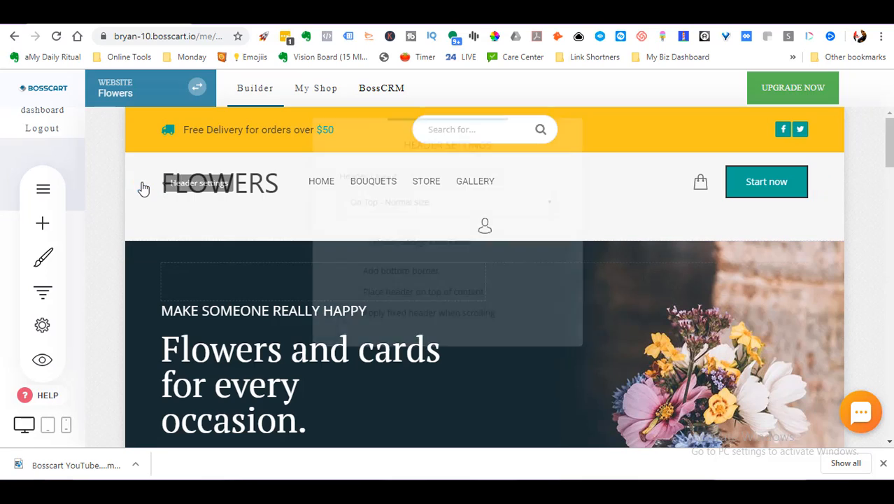
left_click(471, 200)
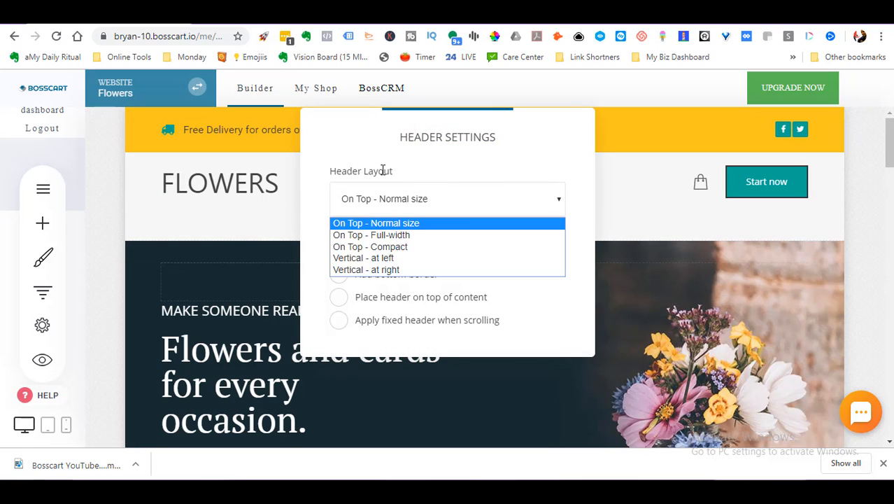
left_click(370, 224)
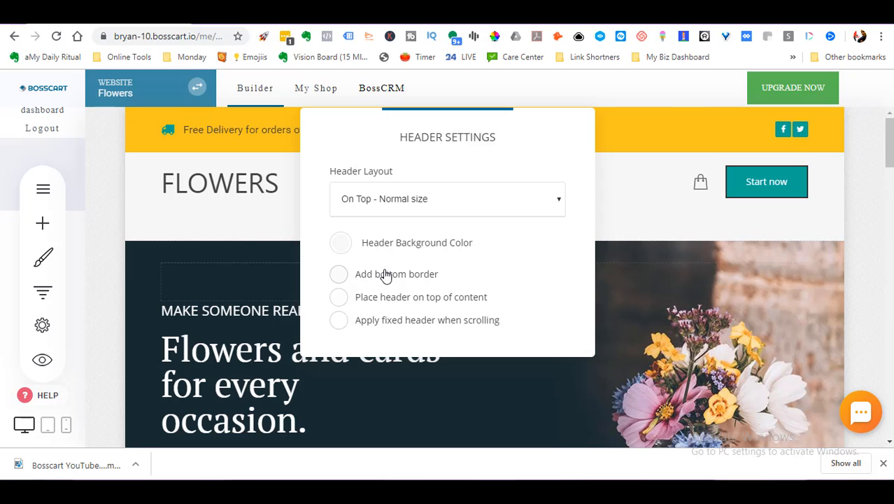
left_click(391, 300)
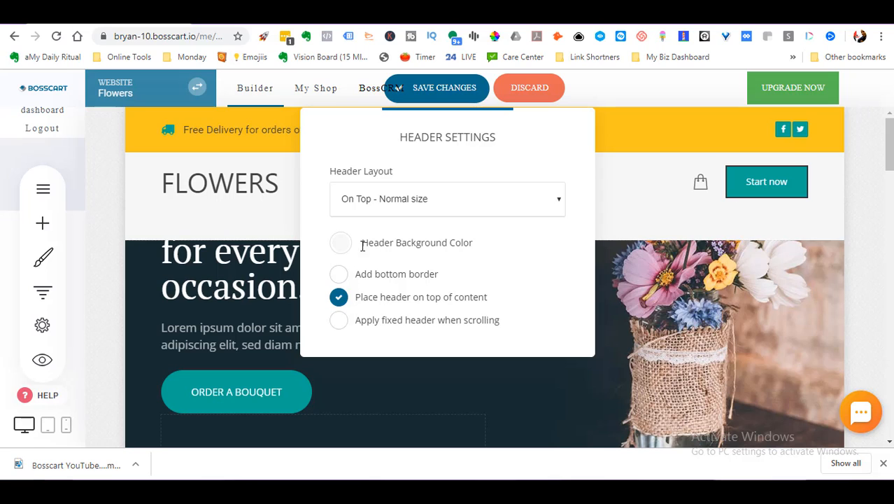
left_click(341, 244)
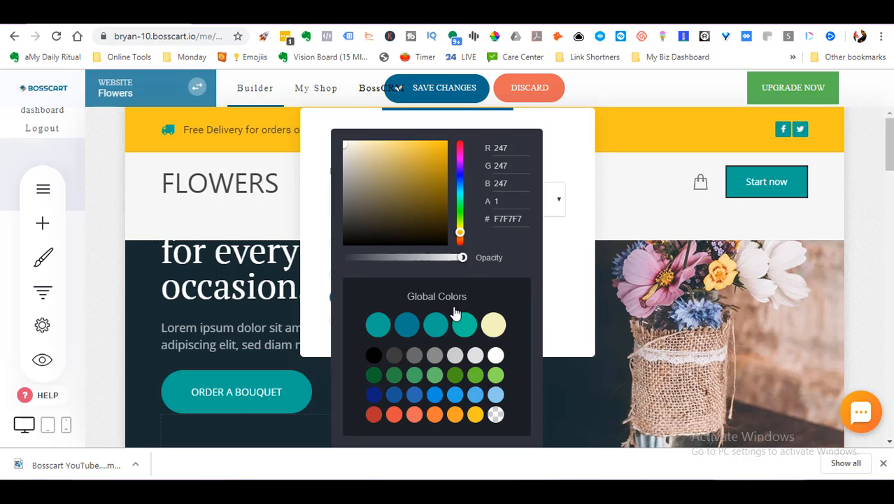
left_click(495, 416)
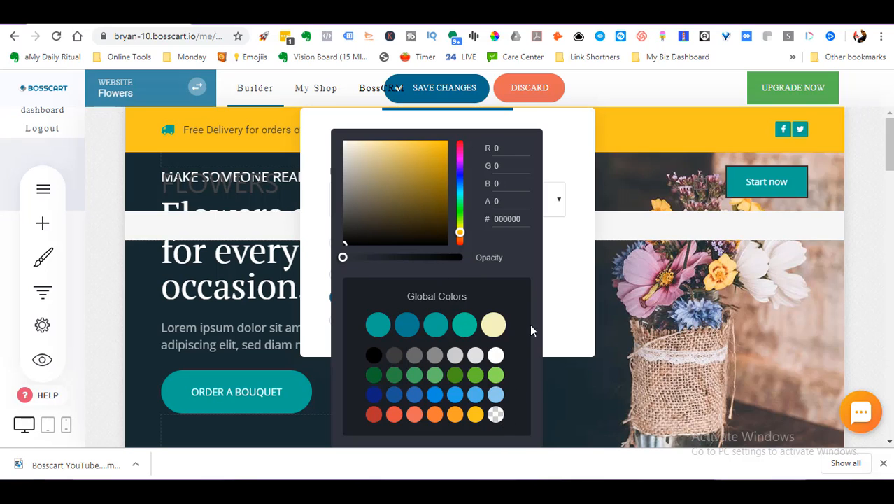
left_click(643, 204)
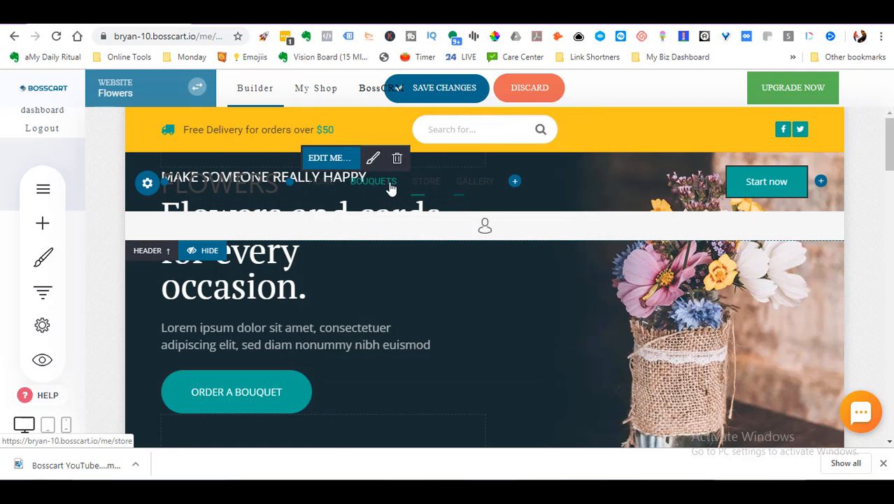
Step: Set the text color of the header navigation menu to white
left_click(374, 161)
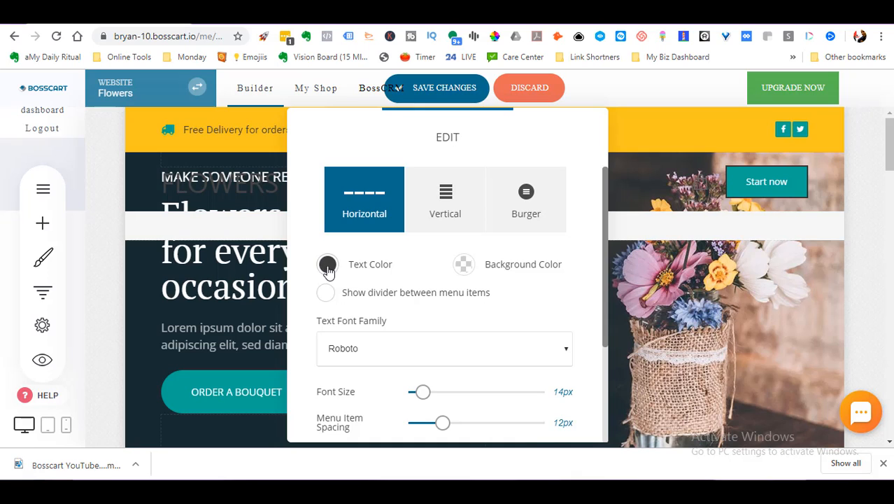
left_click(329, 271)
left_click(489, 361)
left_click(581, 208)
left_click(608, 181)
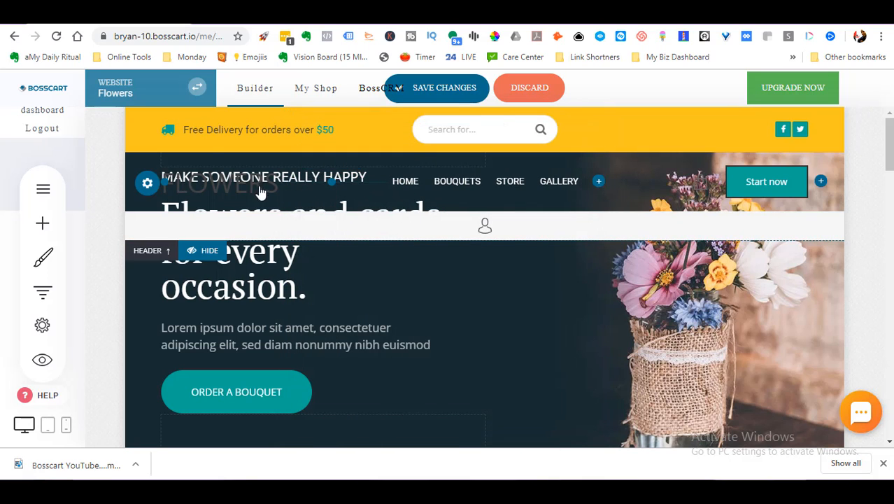
Step: Turn off placing the header on top of content and increase the top spacing of the first block
mouse_move(239, 187)
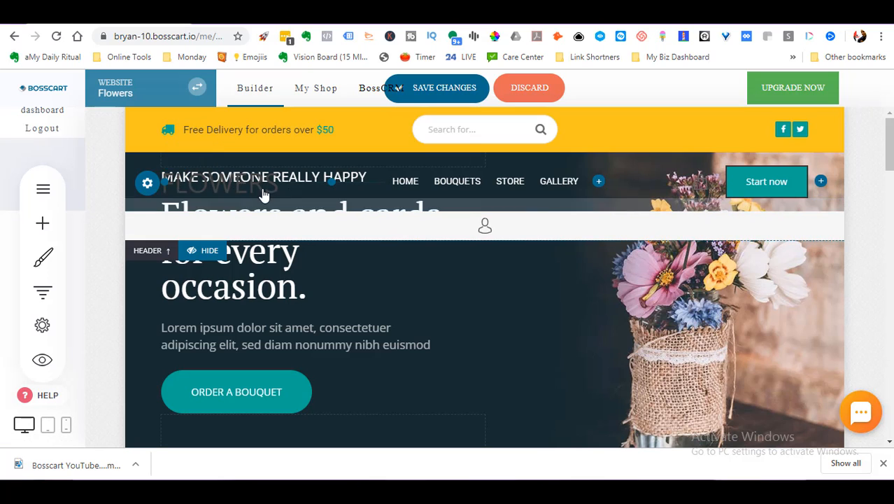
left_click(147, 184)
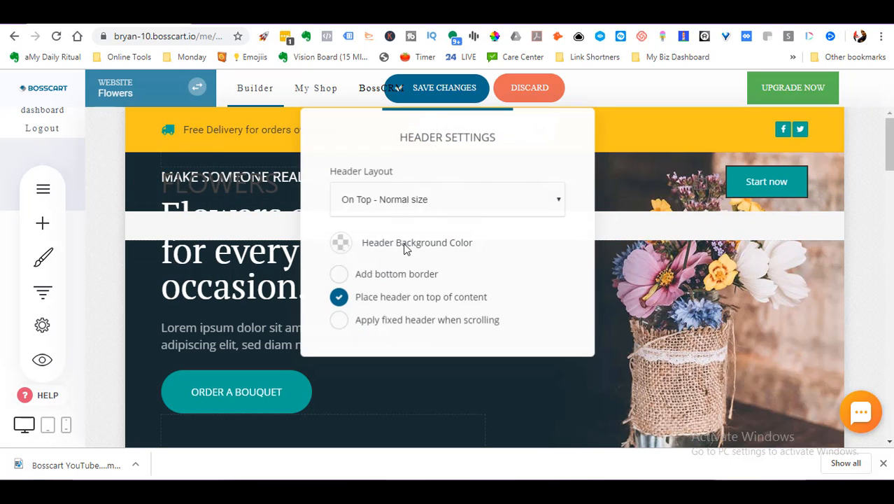
left_click(386, 302)
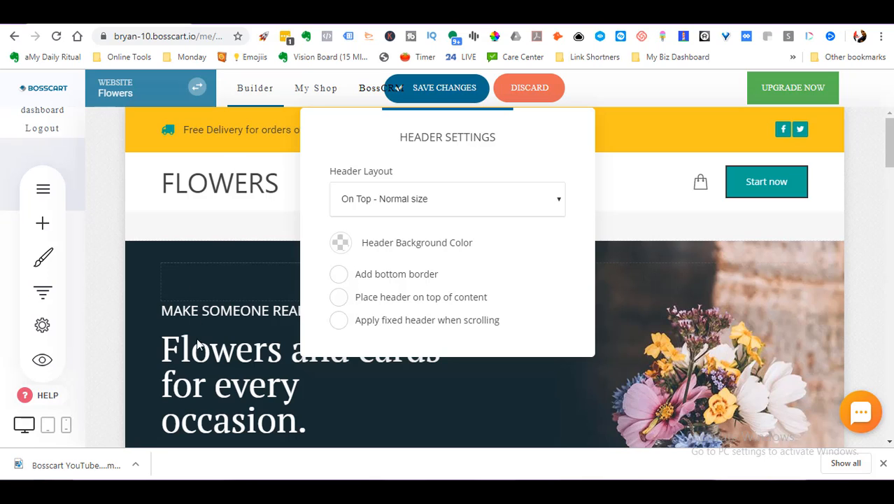
left_click(486, 387)
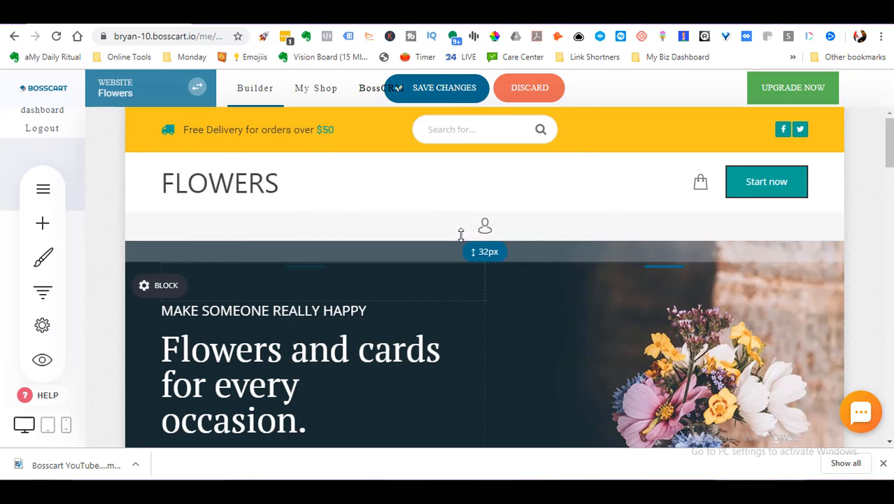
left_click_drag(458, 262, 489, 419)
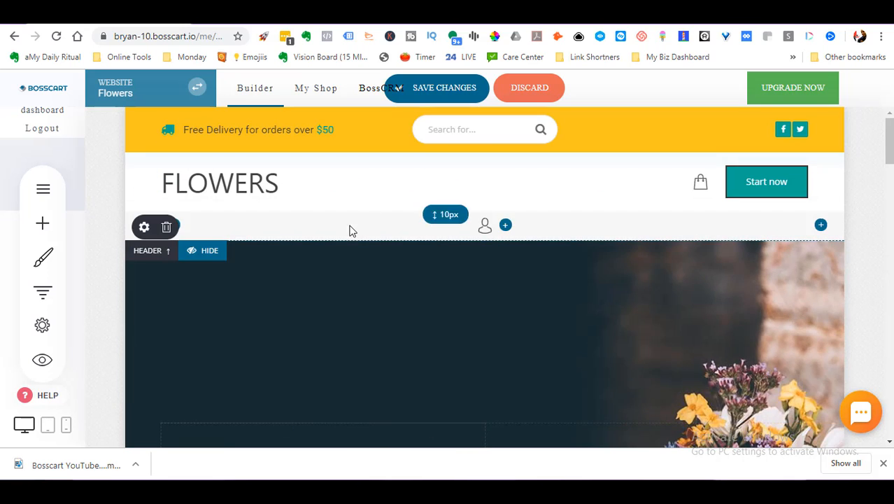
Step: Place the header on top of content again and reduce the top spacing of the first block slightly
left_click(145, 183)
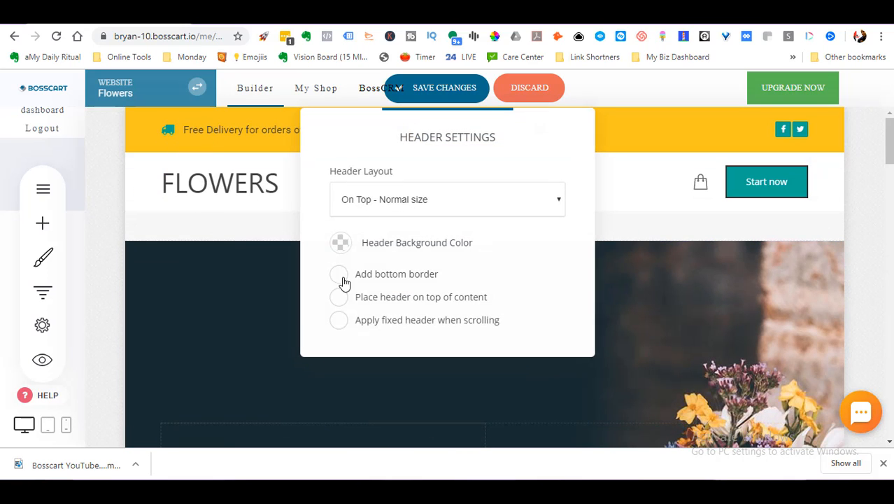
left_click(338, 297)
left_click(260, 268)
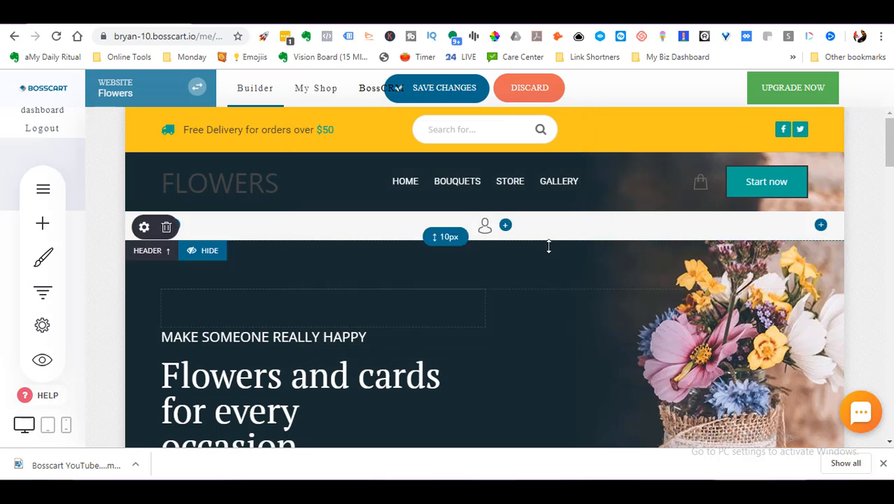
left_click_drag(518, 283, 525, 231)
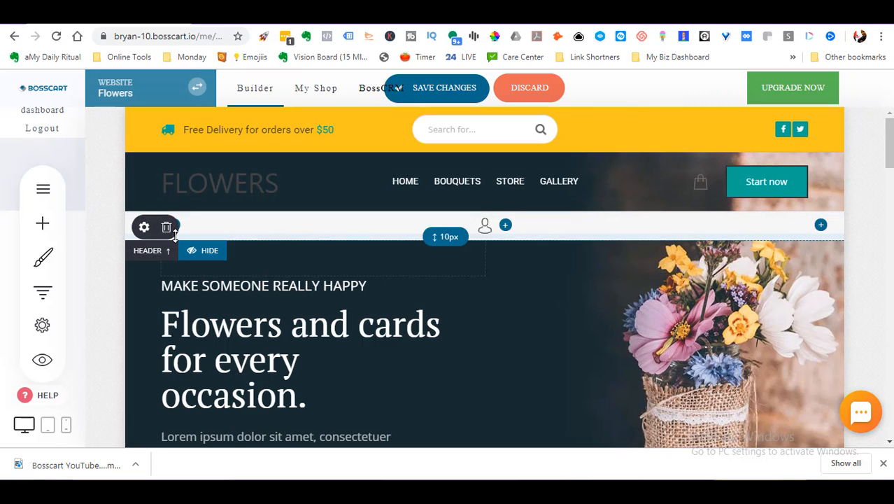
Step: Delete the header row containing the account icon and set the shopping bag icon's color to white (FFFFFF)
left_click(167, 227)
left_click(492, 319)
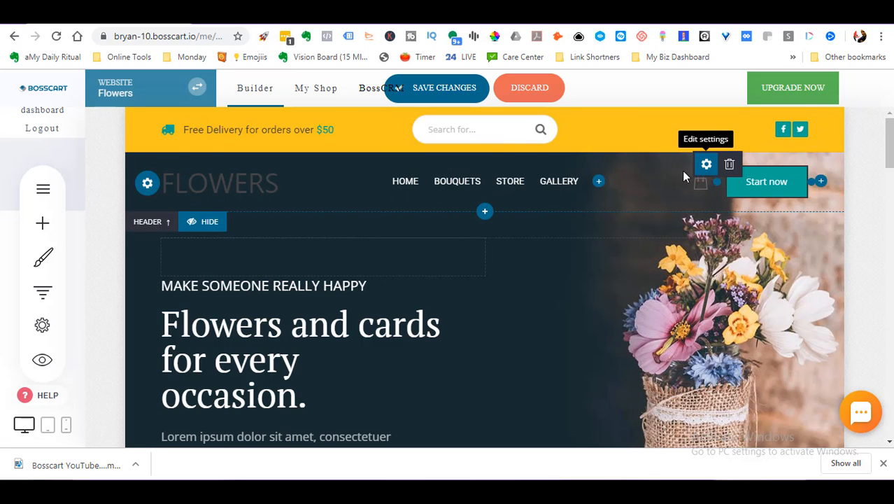
left_click(706, 164)
left_click(344, 286)
left_click(499, 355)
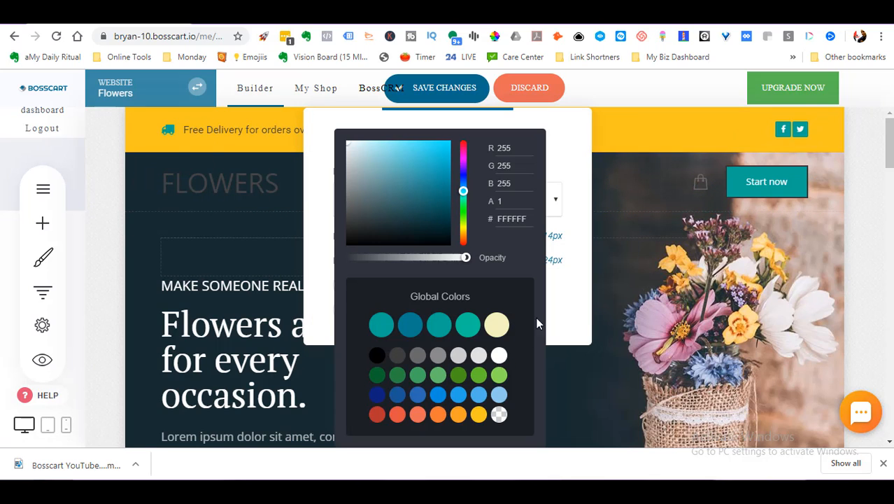
left_click(655, 202)
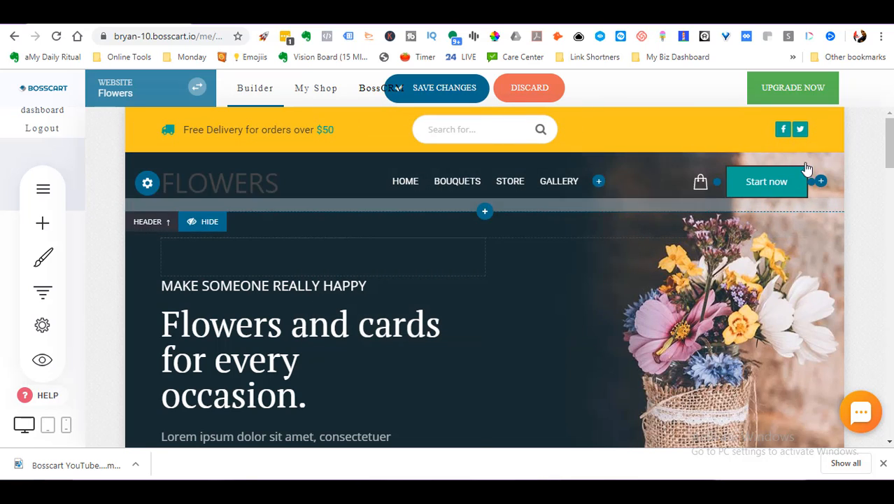
Step: Look over the page down to the footer and save the website changes
scroll(364, 175, "down", 15)
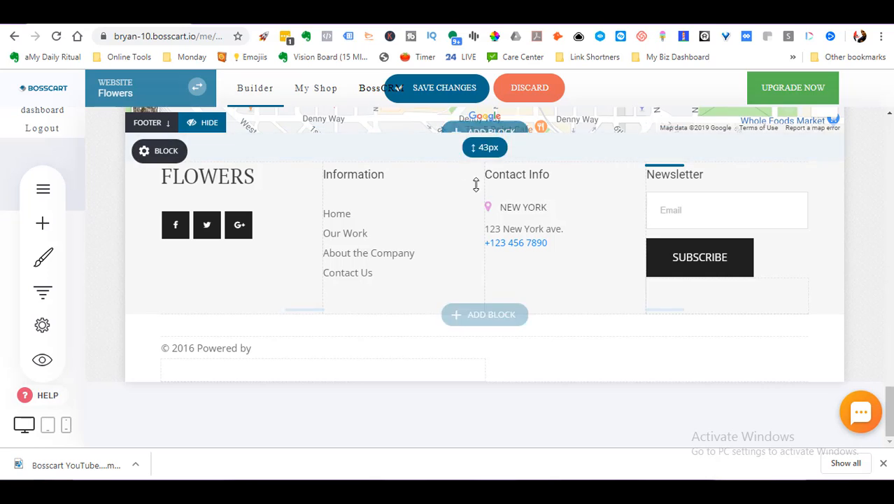
scroll(475, 184, "up", 15)
left_click(474, 90)
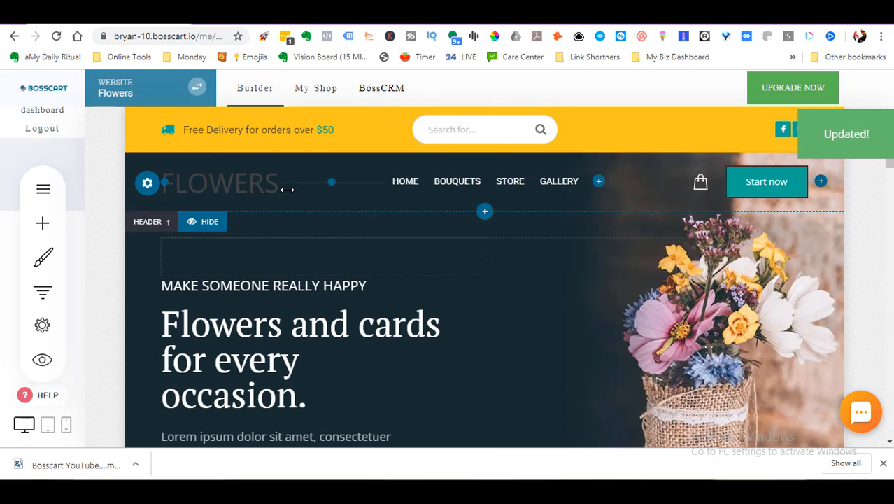
Step: Change the color of the FLOWERS text logo in the header to white
left_click(173, 157)
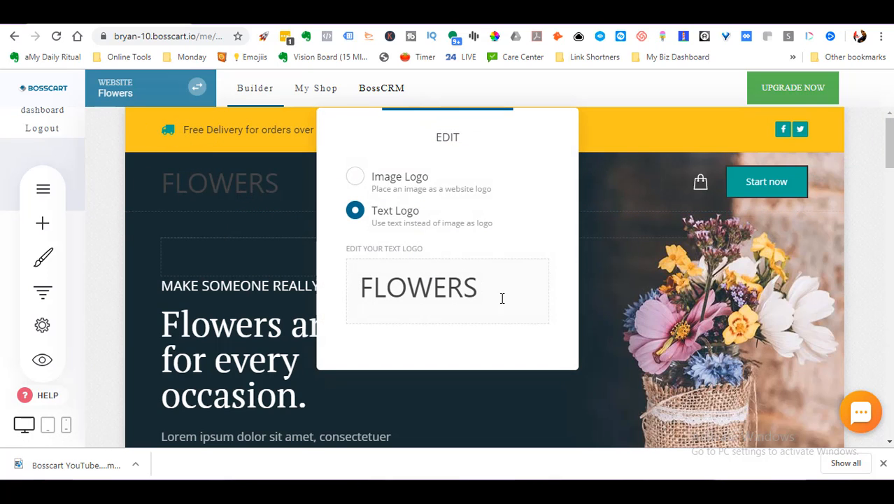
double_click(502, 298)
left_click(525, 239)
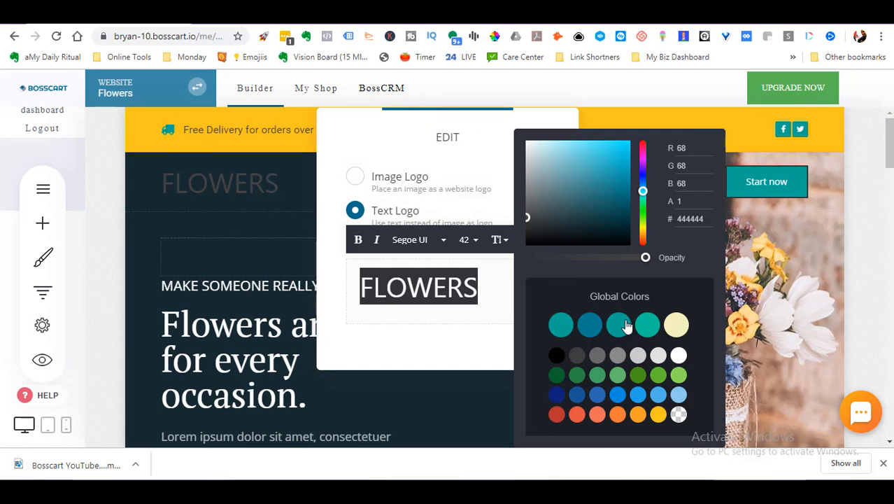
left_click(678, 355)
left_click(278, 202)
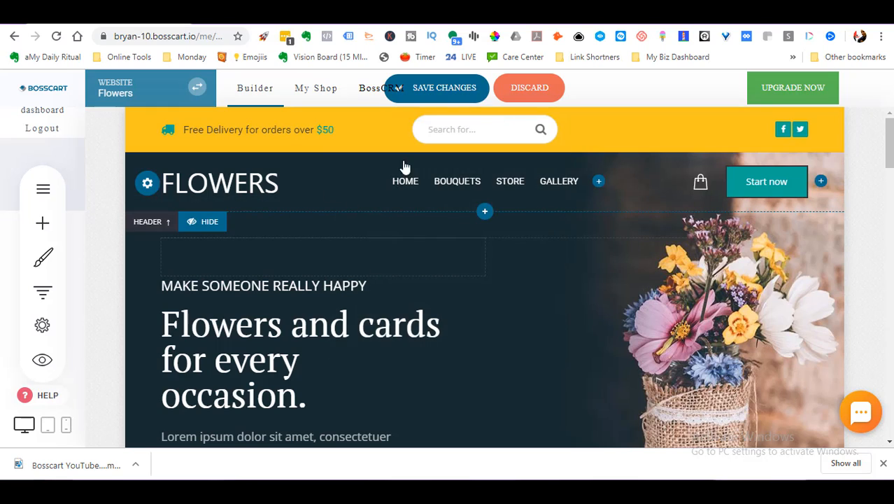
Step: Save the logo color change, enable the fixed header when scrolling in the header settings, and save again
left_click(459, 80)
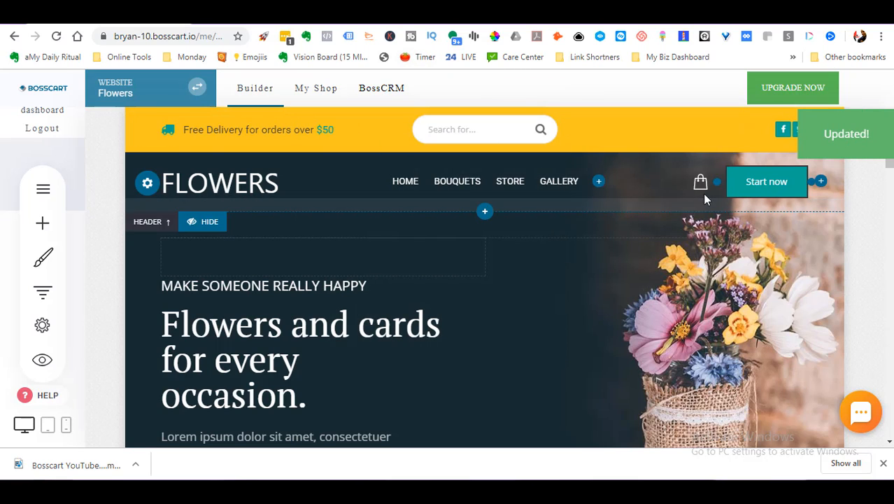
left_click(141, 187)
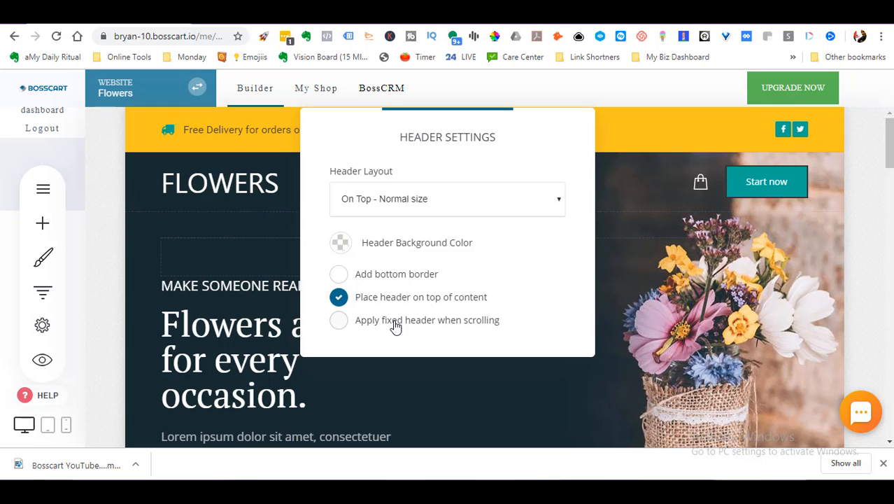
left_click(339, 319)
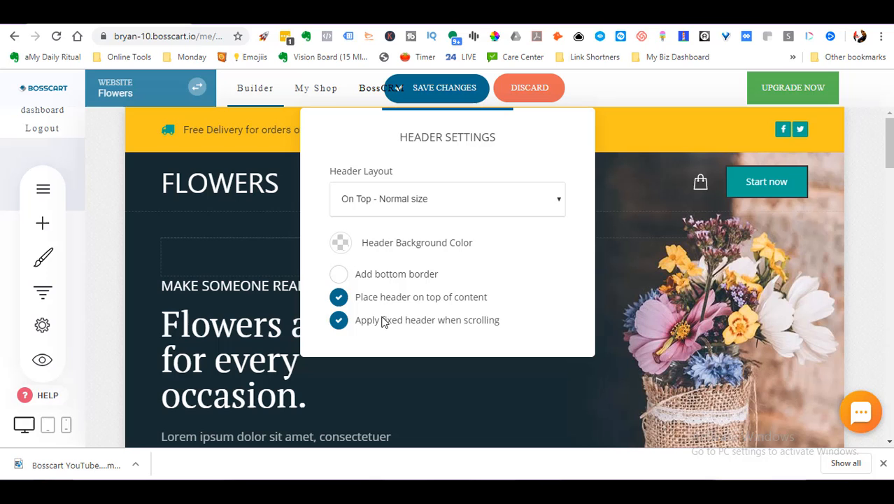
left_click(469, 98)
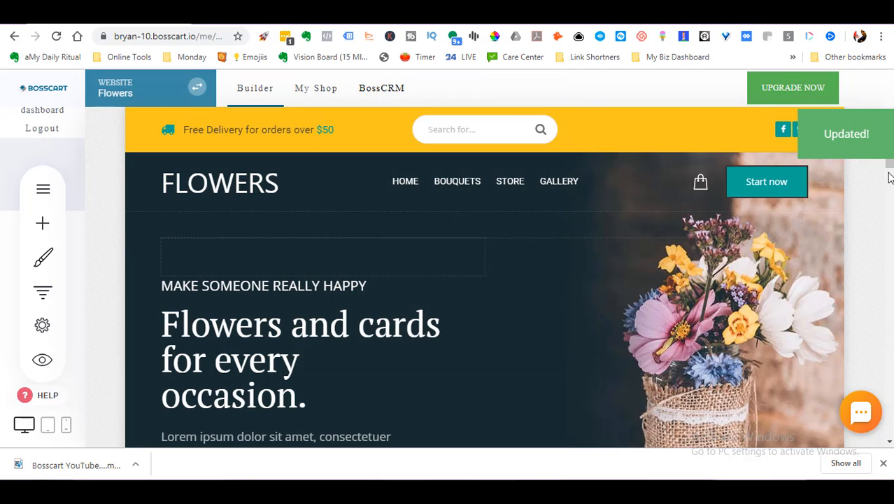
Step: Examine how the fixed header looks over the page sections below the hero block and back at the page start
scroll(890, 168, "down", 5)
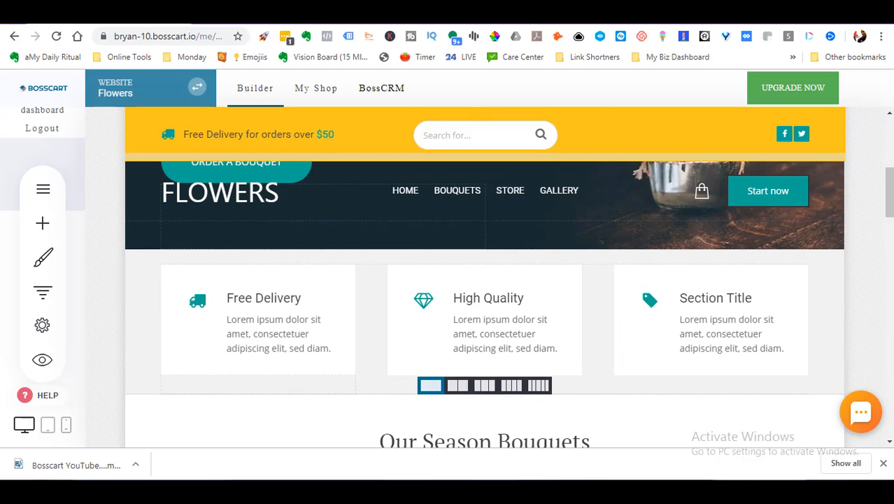
scroll(889, 193, "down", 5)
left_click_drag(888, 269, 888, 139)
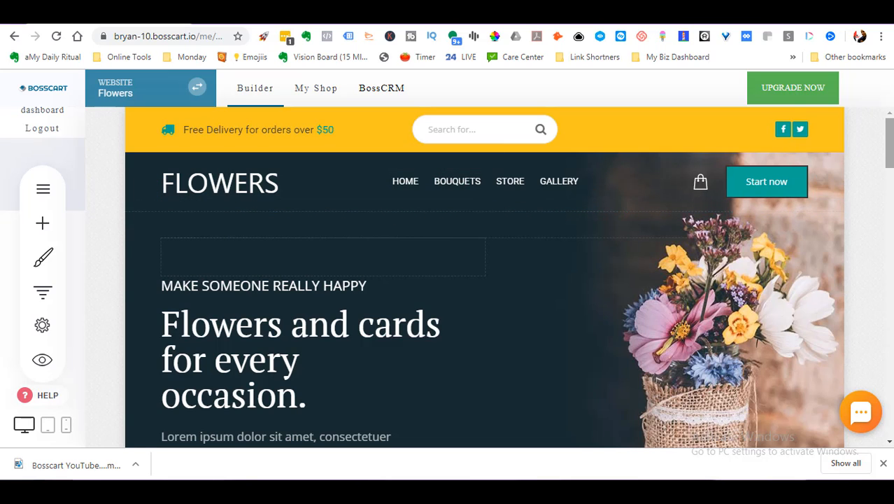
scroll(284, 184, "down", 4)
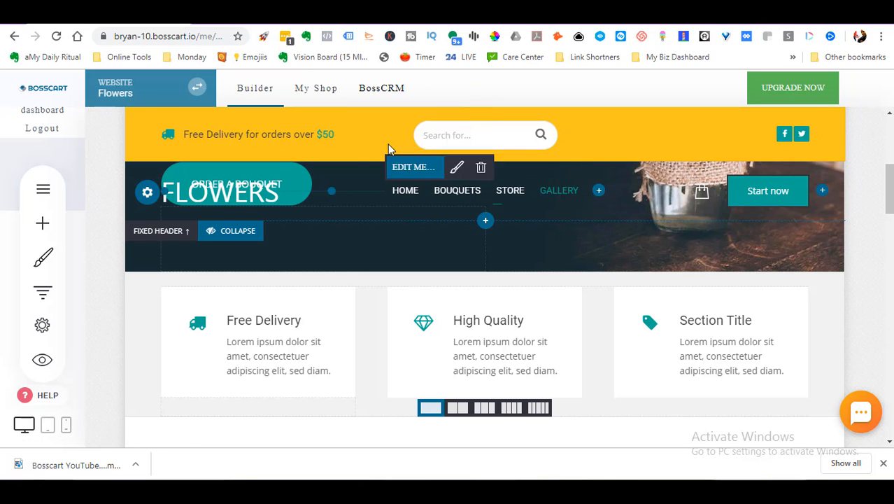
scroll(762, 171, "down", 5)
scroll(256, 193, "up", 5)
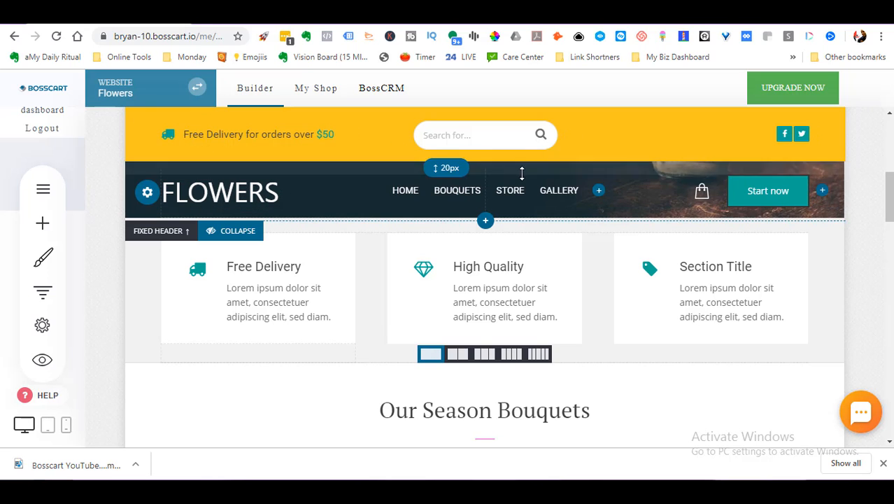
scroll(485, 284, "up", 4)
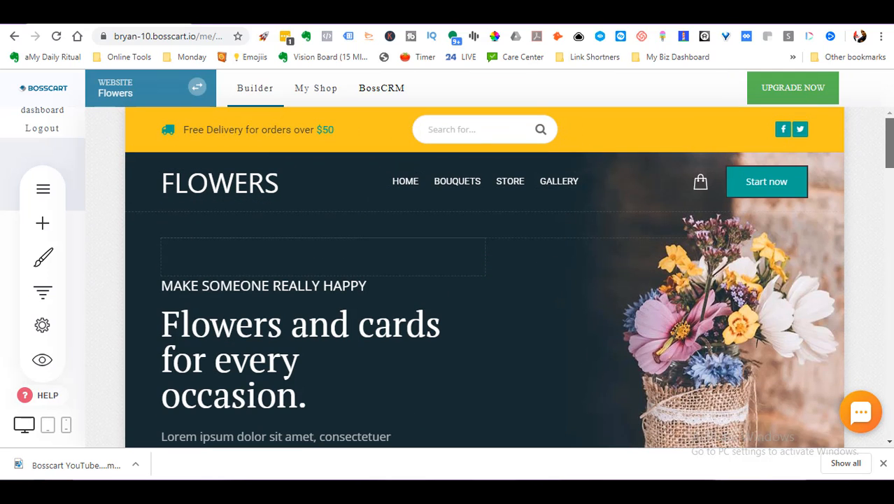
scroll(157, 204, "down", 7)
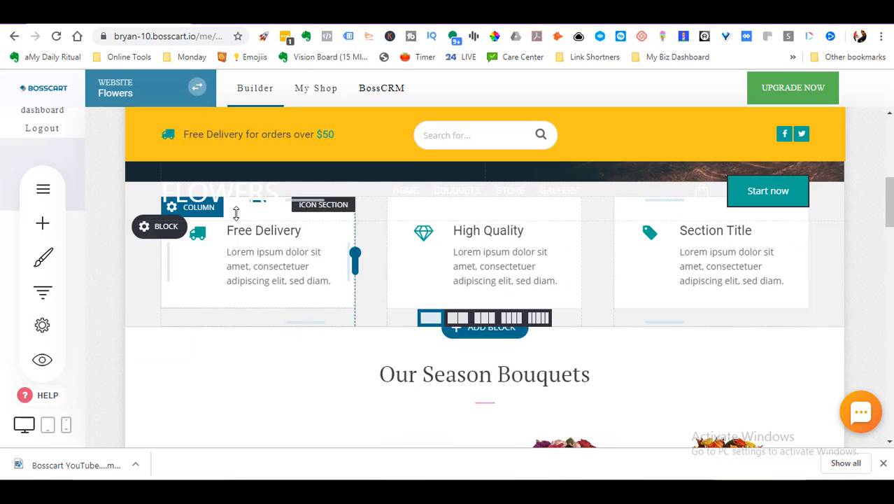
Step: Set the fixed header's background color to black (000000)
left_click(148, 193)
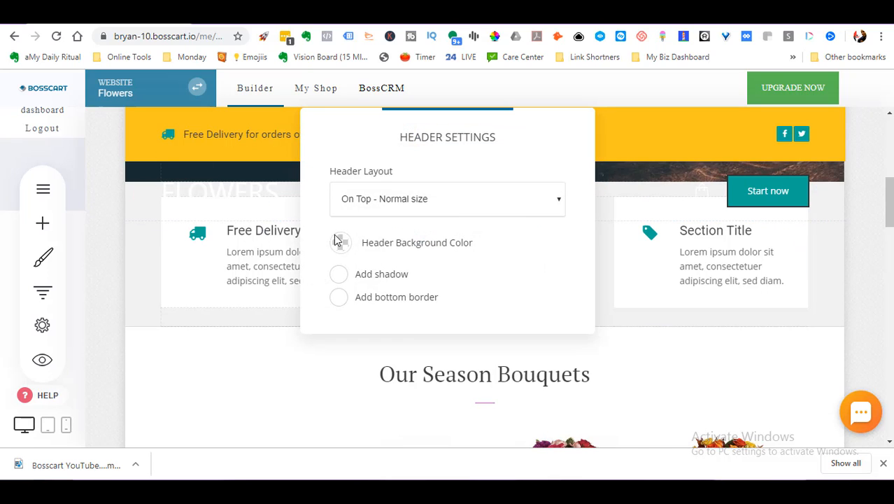
left_click(340, 245)
left_click(496, 356)
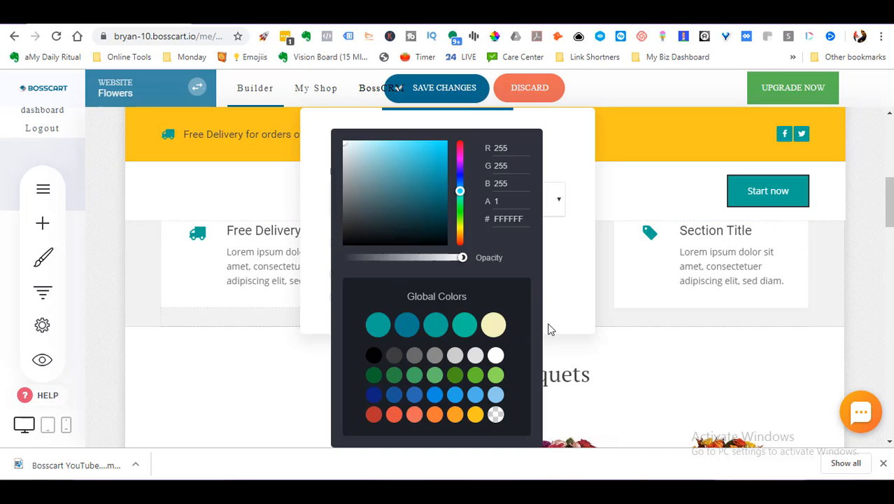
left_click(374, 356)
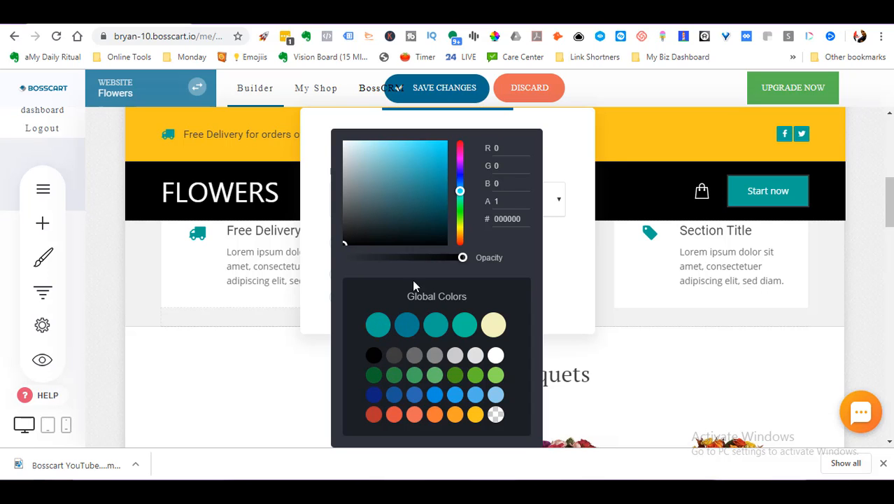
left_click(223, 149)
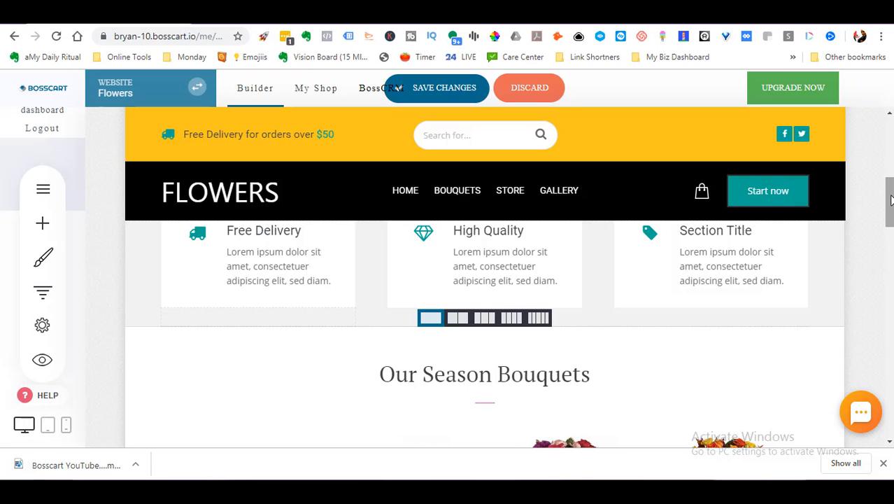
Step: Check the black fixed header over the bouquet section, and collapse and expand it twice in the editor
left_click_drag(890, 201, 891, 144)
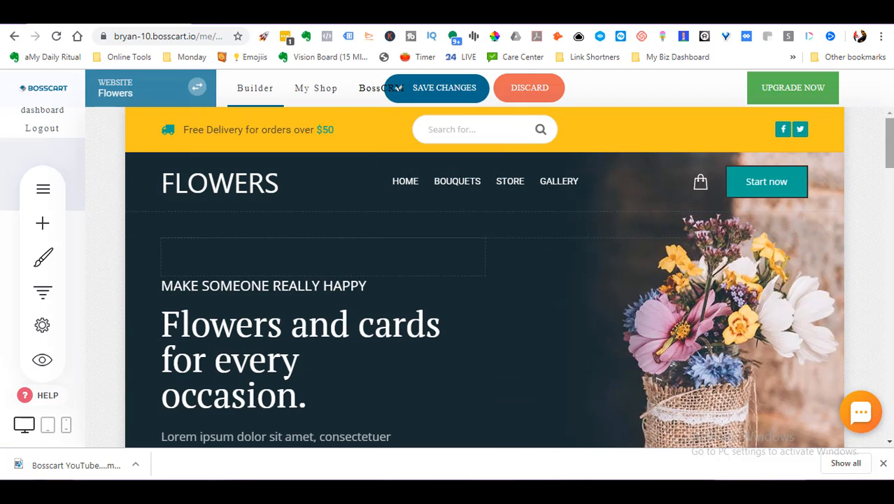
left_click_drag(890, 143, 890, 215)
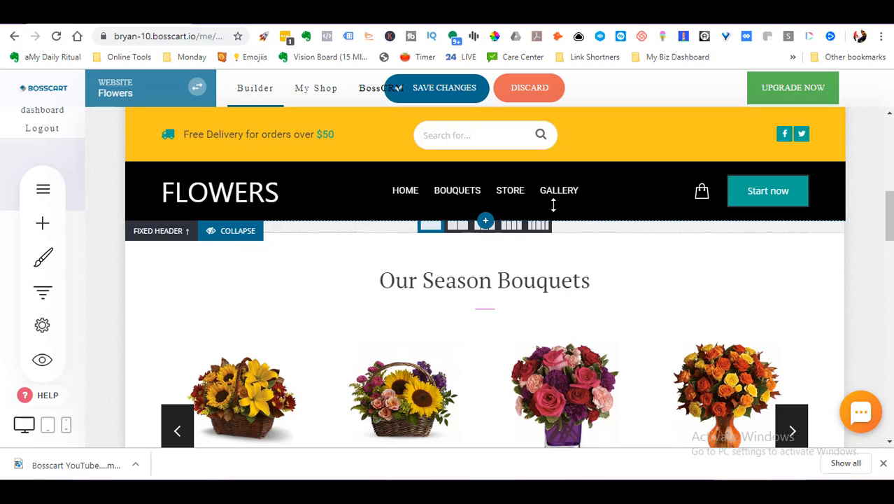
left_click_drag(890, 216, 890, 209)
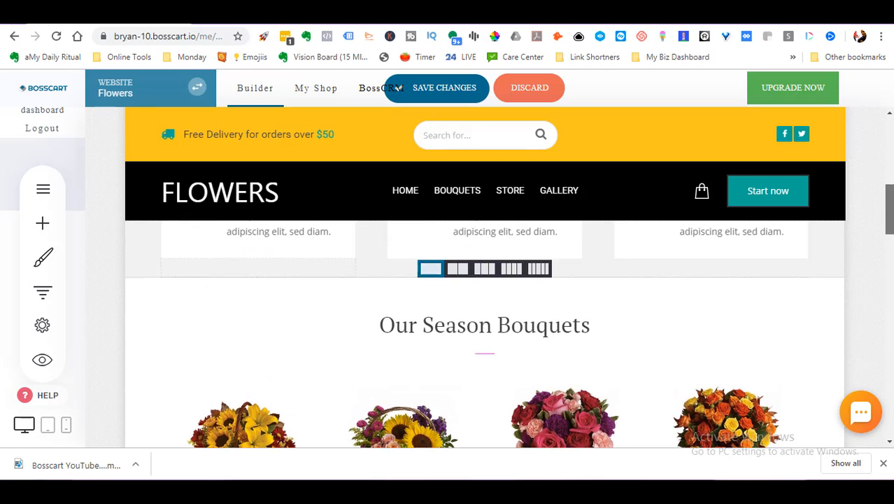
scroll(224, 231, "down", 2)
left_click(225, 231)
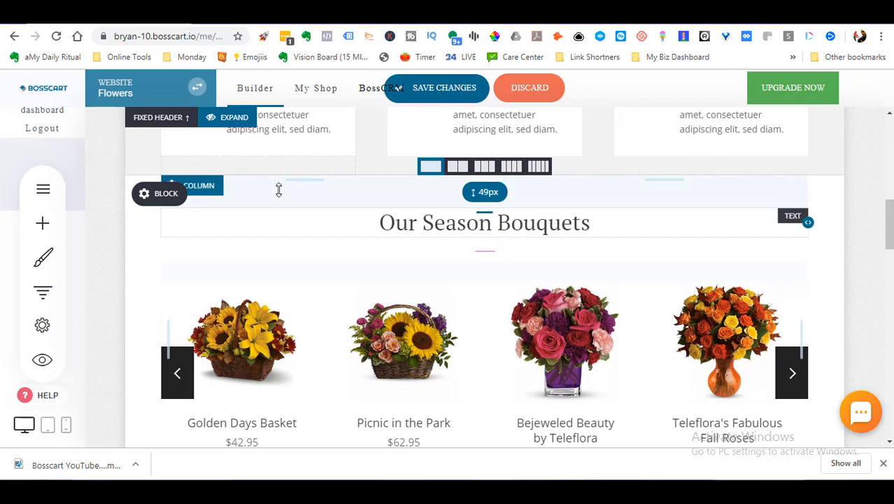
left_click(231, 117)
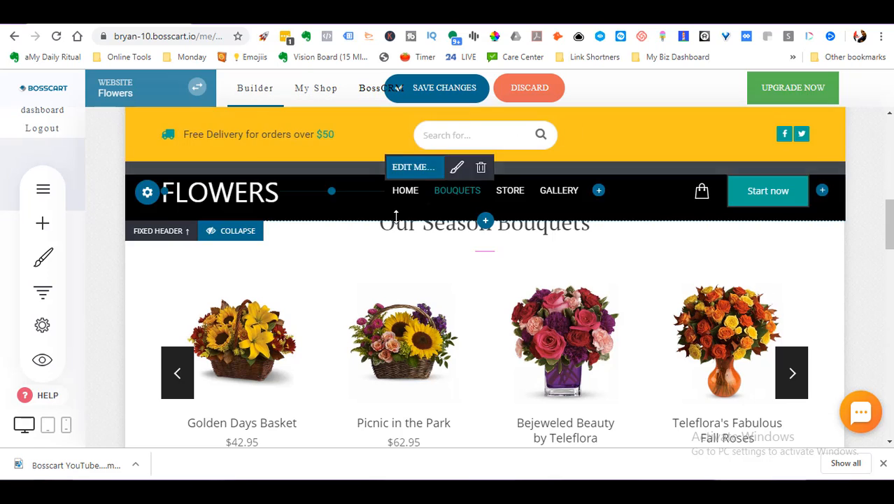
left_click(237, 231)
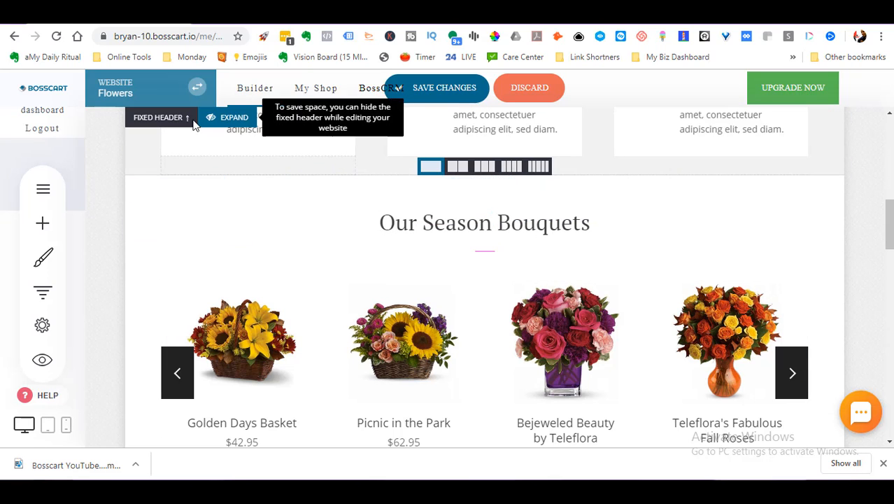
left_click(234, 118)
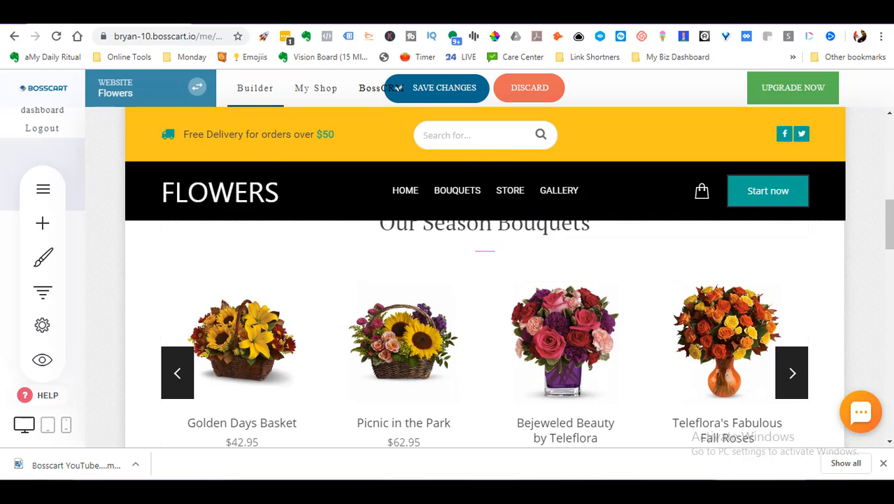
Step: Compare the transparent header over the hero block with the black fixed header and save the website changes
scroll(485, 315, "up", 5)
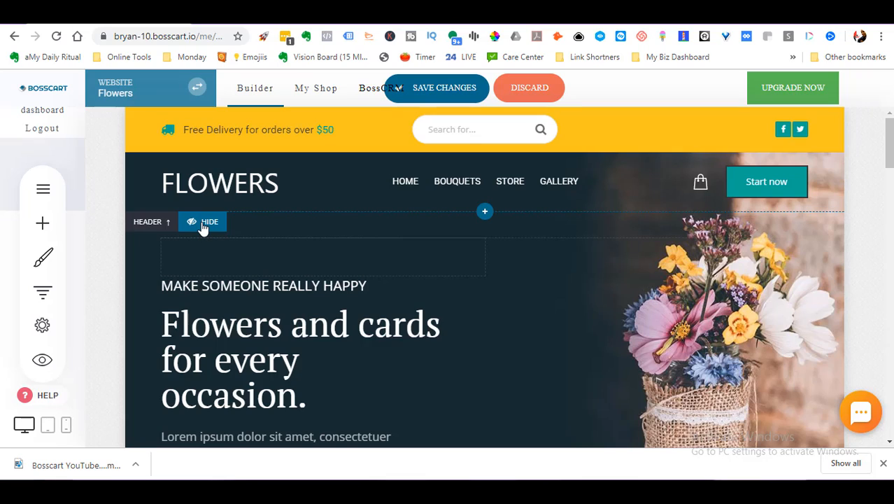
scroll(329, 217, "down", 5)
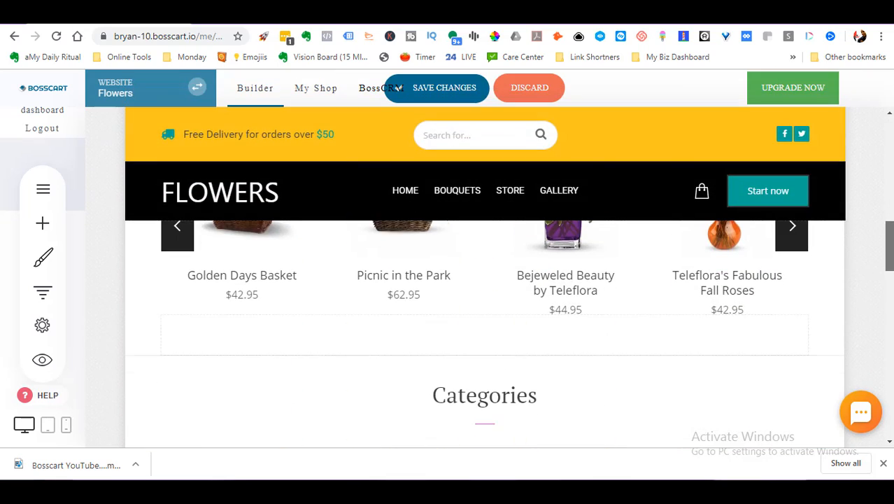
scroll(336, 213, "down", 3)
scroll(336, 212, "up", 10)
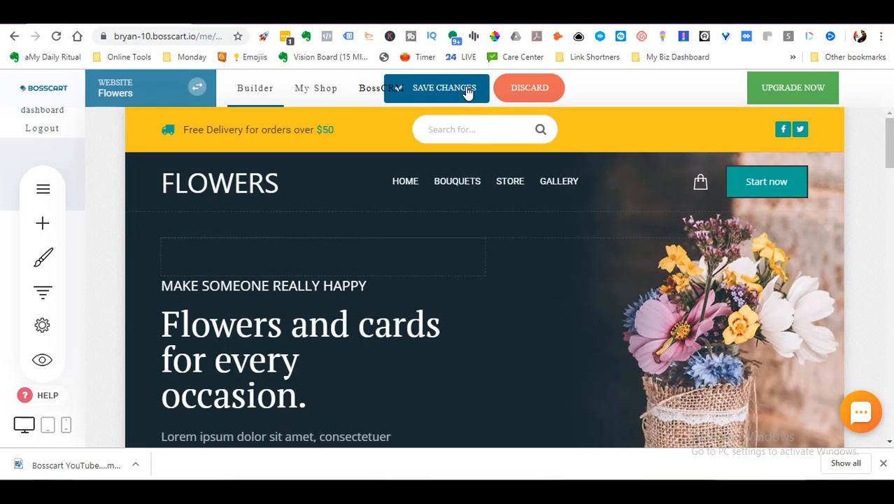
left_click(467, 90)
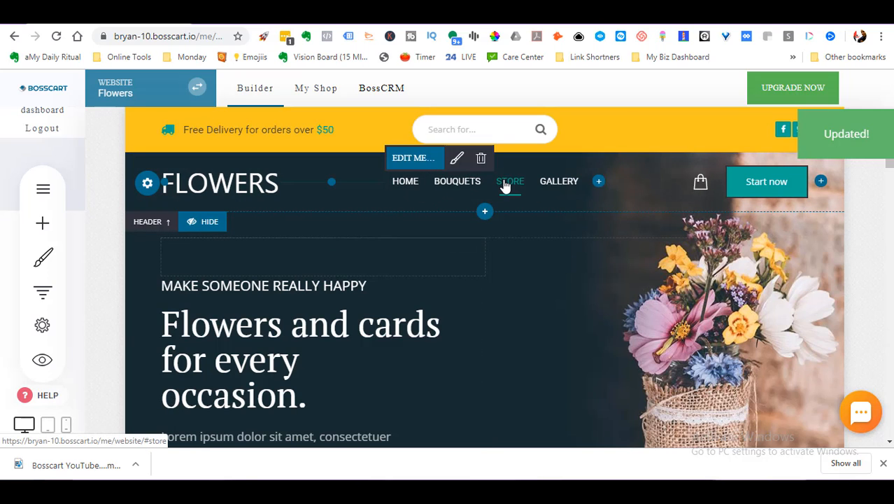
Step: Turn on the alternative header for the Home page and save the page settings
mouse_move(889, 143)
left_mouse_down()
mouse_move(889, 200)
mouse_move(889, 144)
left_mouse_up()
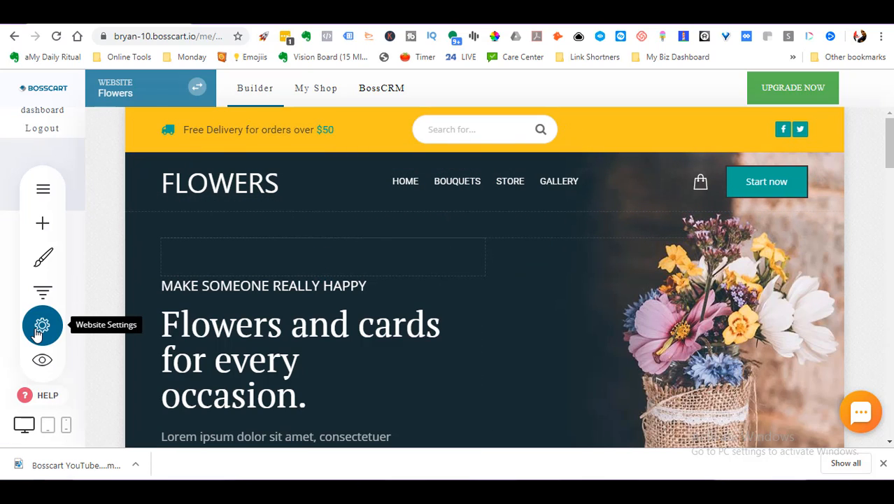
left_click(40, 186)
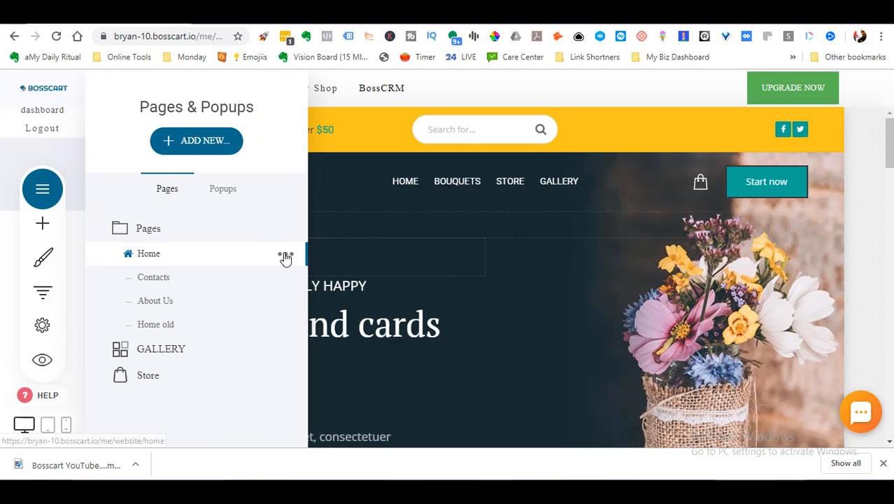
left_click(288, 256)
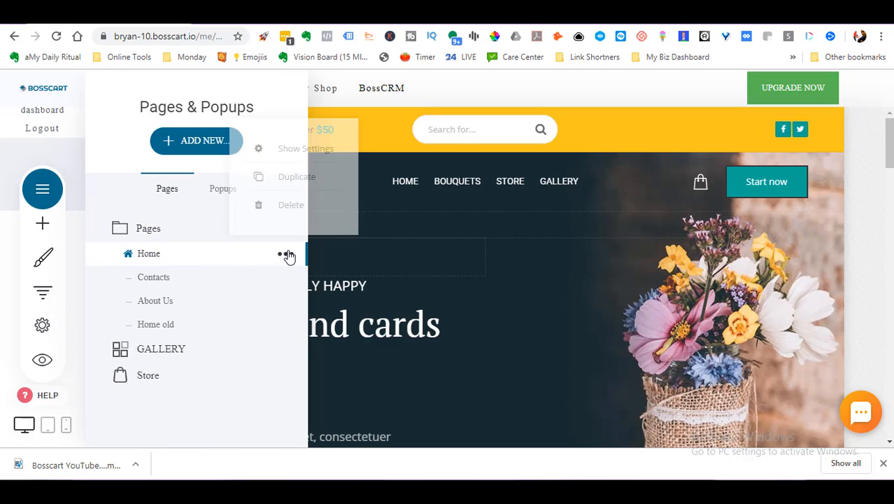
left_click(299, 151)
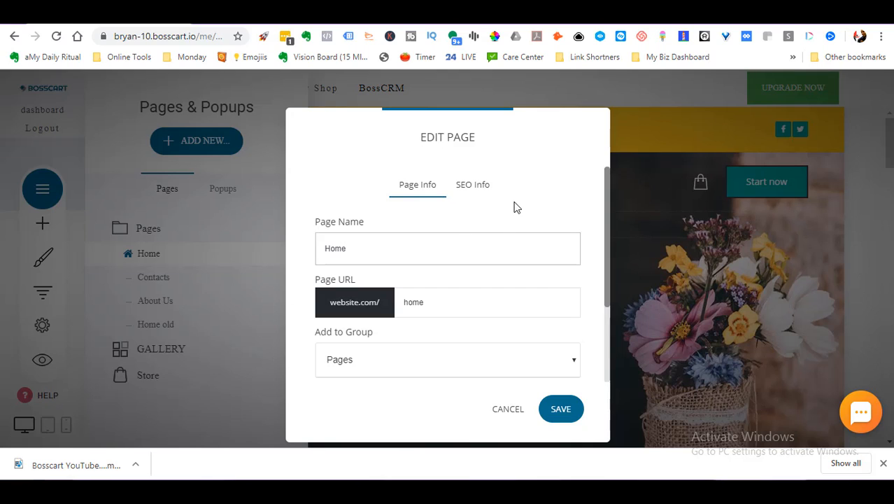
scroll(521, 213, "down", 2)
mouse_move(397, 348)
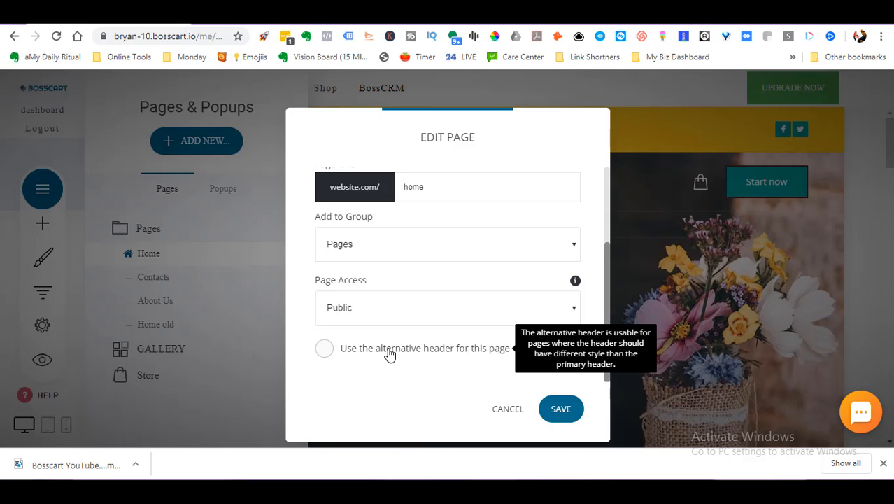
left_click(561, 410)
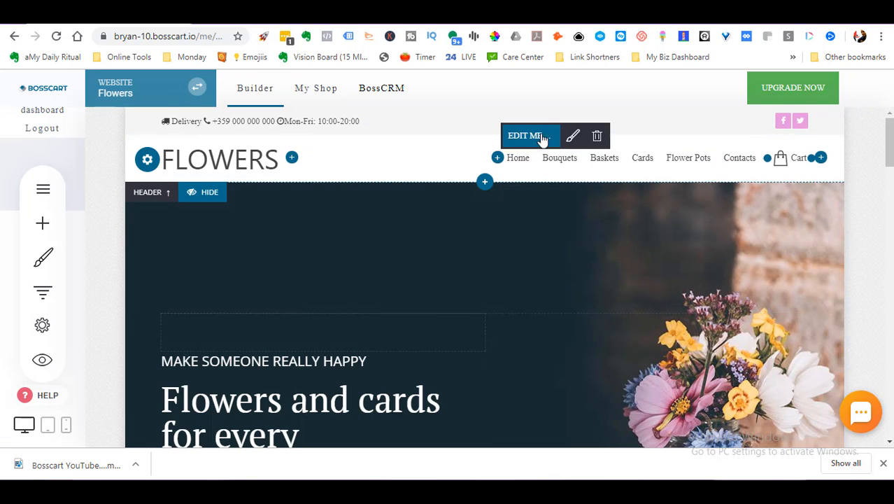
Step: View the Home page's SEO information from the website settings and close it without saving
left_click(50, 321)
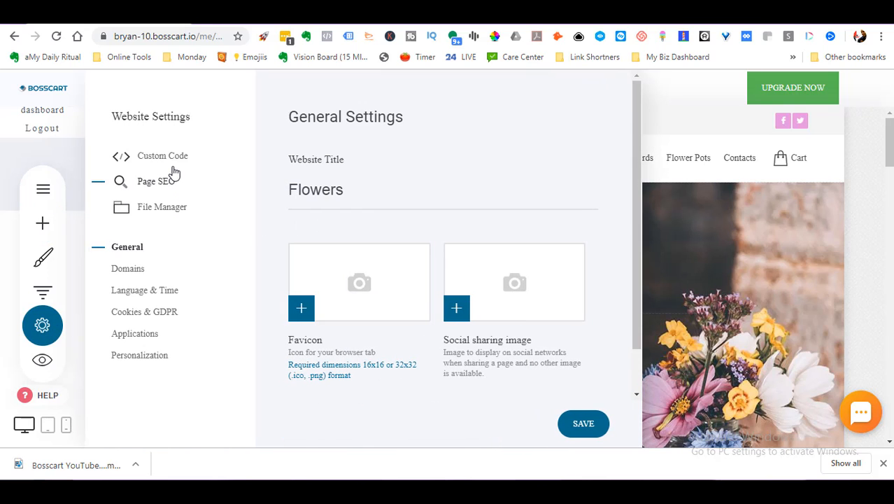
left_click(158, 184)
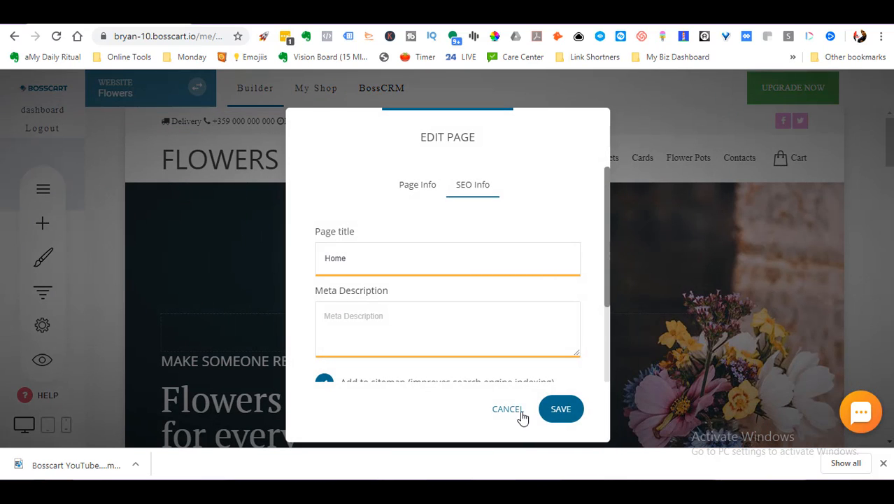
left_click(508, 409)
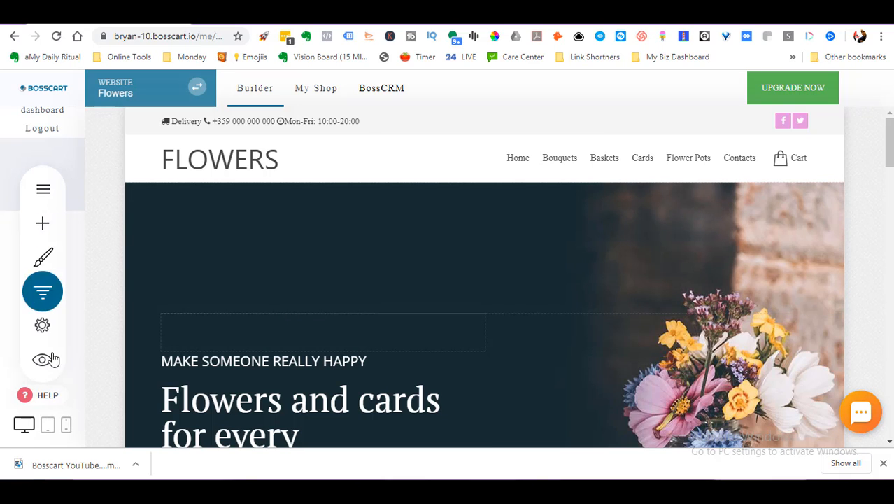
Step: Turn off the alternative header for the Home page and save the page settings
left_click(42, 325)
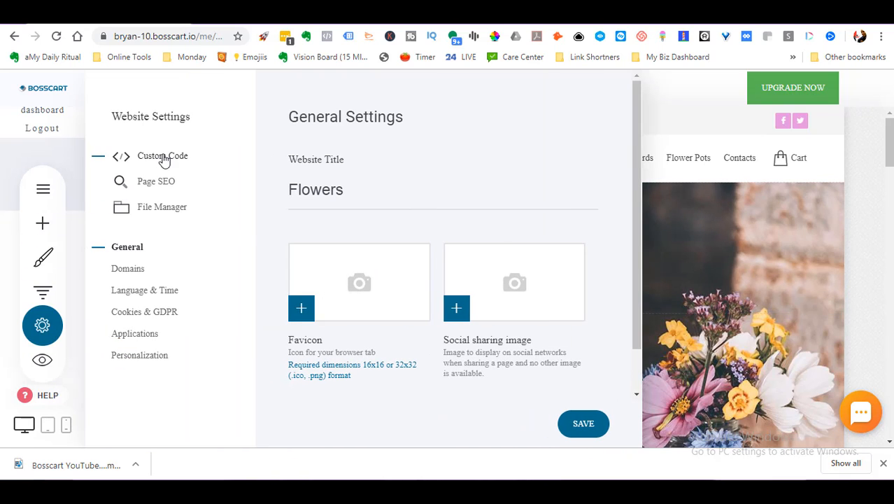
left_click(157, 183)
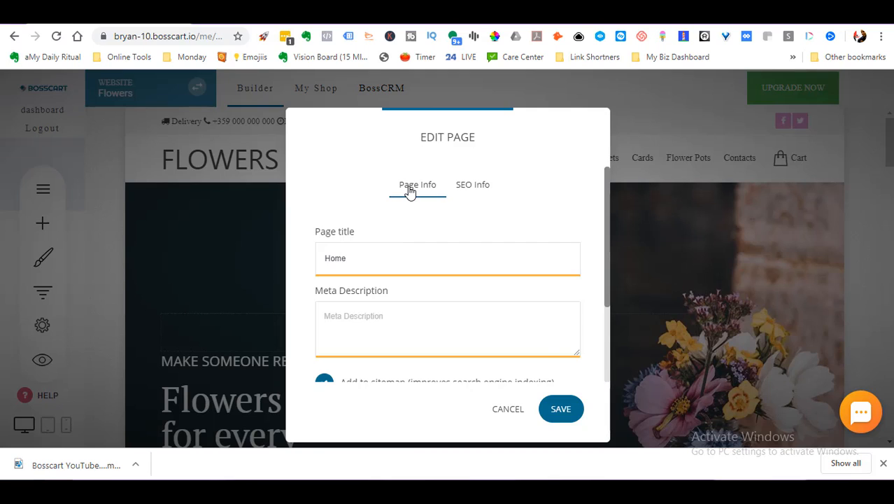
left_click(410, 189)
scroll(561, 222, "down", 3)
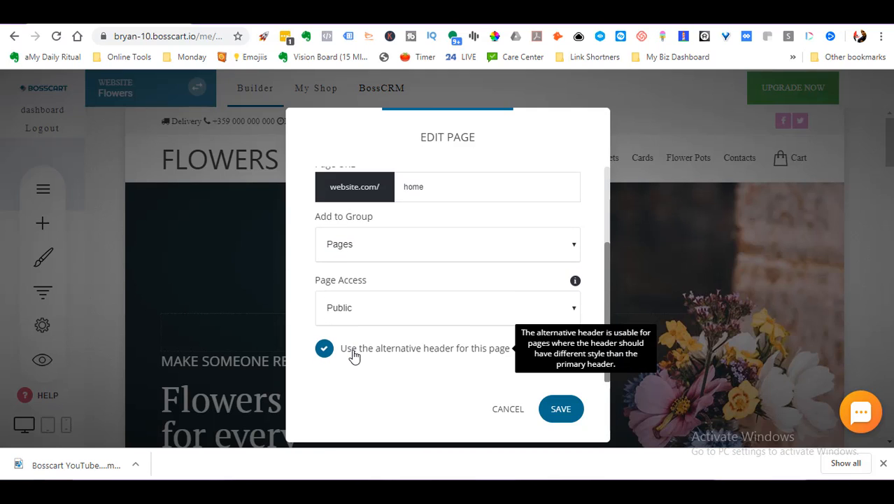
left_click(560, 409)
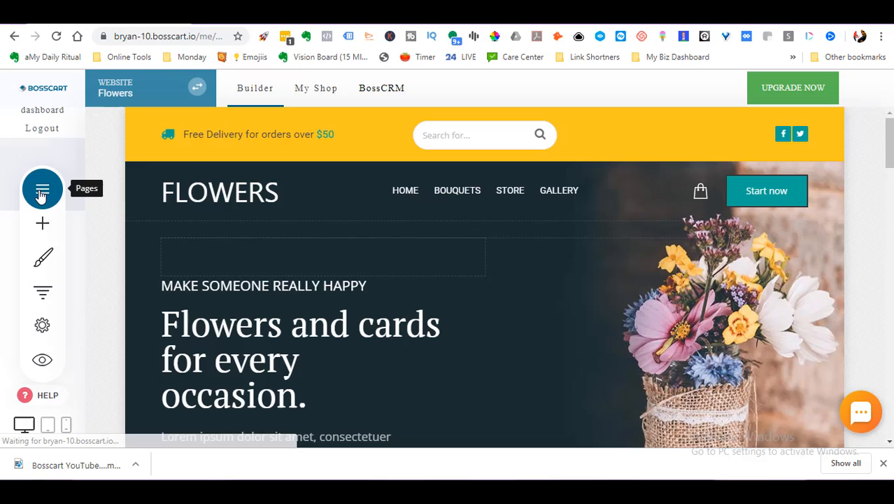
Step: Review the alternative header option in the Home page's settings from the pages list and close them without saving
left_click(43, 189)
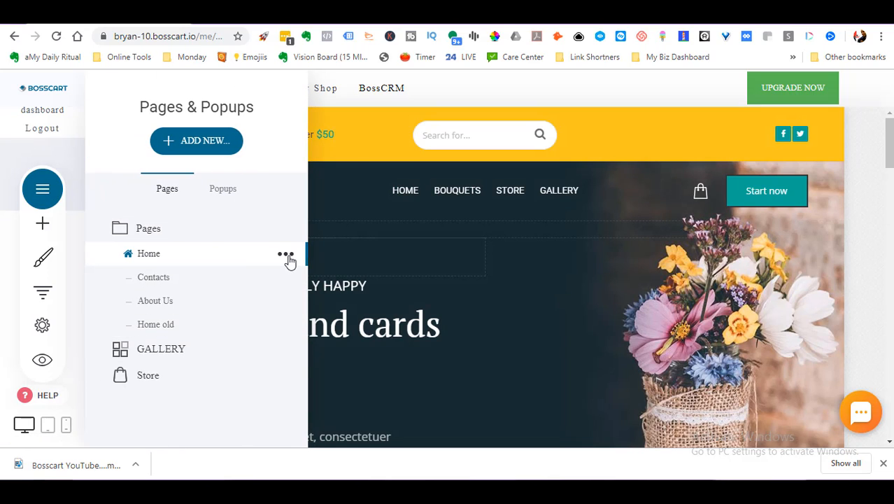
left_click(285, 256)
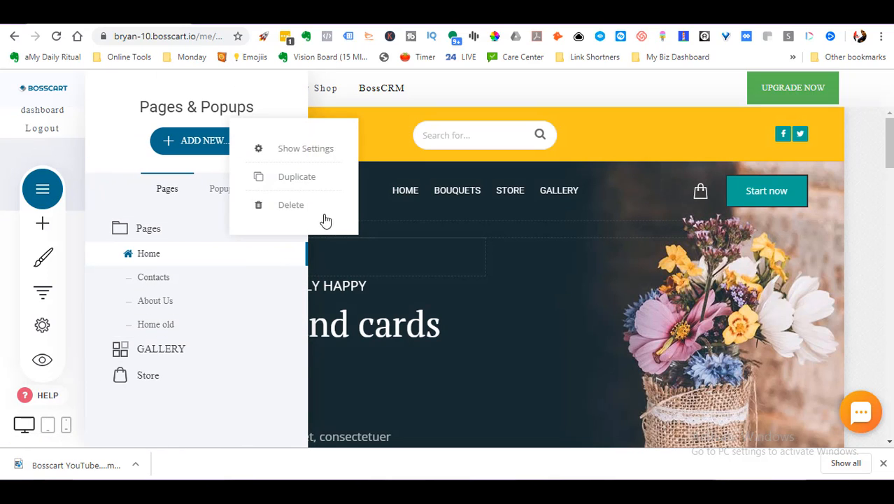
left_click(308, 150)
scroll(518, 280, "down", 2)
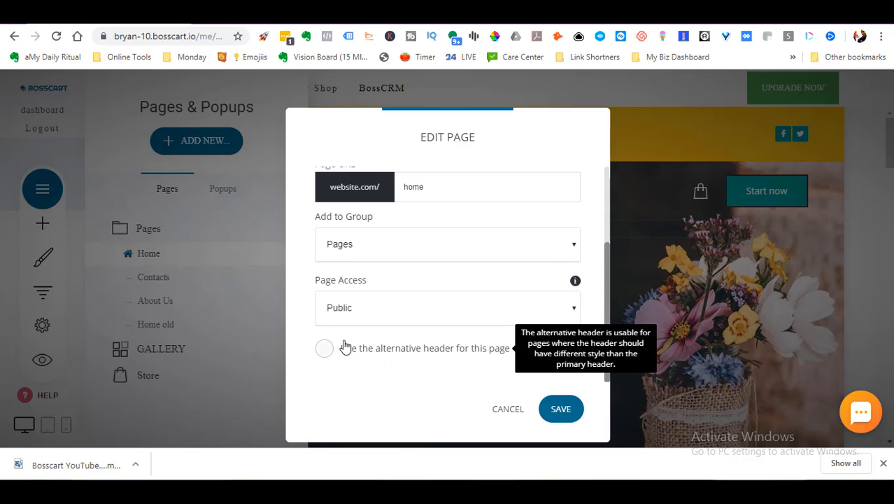
left_click(495, 414)
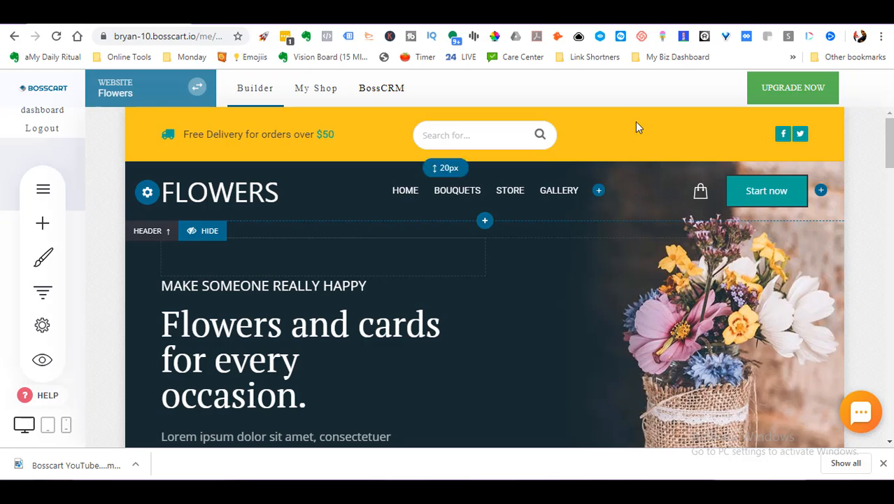
Step: Compare the header over the hero block with the fixed header at the Home page's footer
scroll(525, 254, "down", 10)
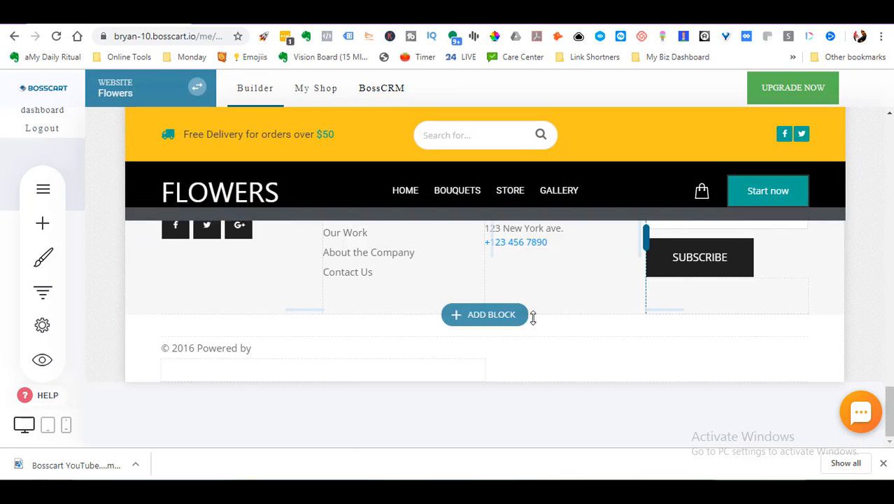
scroll(531, 315, "up", 10)
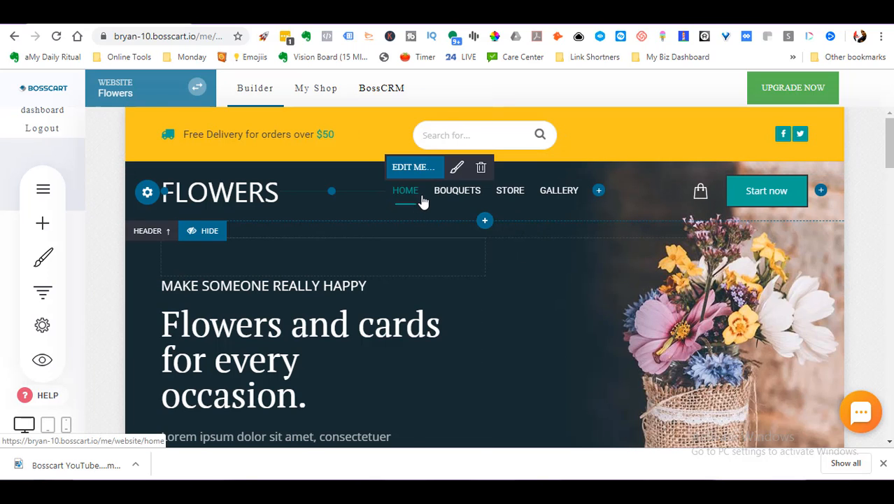
scroll(422, 201, "down", 15)
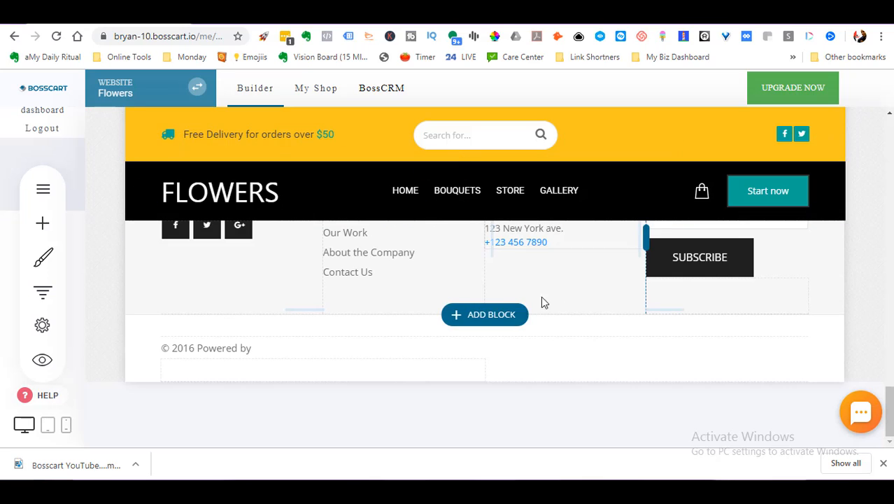
scroll(437, 298, "up", 15)
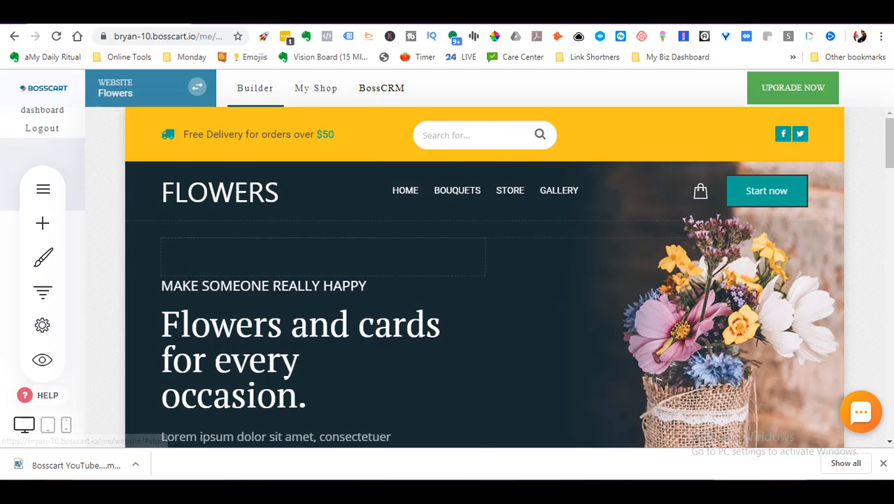
mouse_move(621, 491)
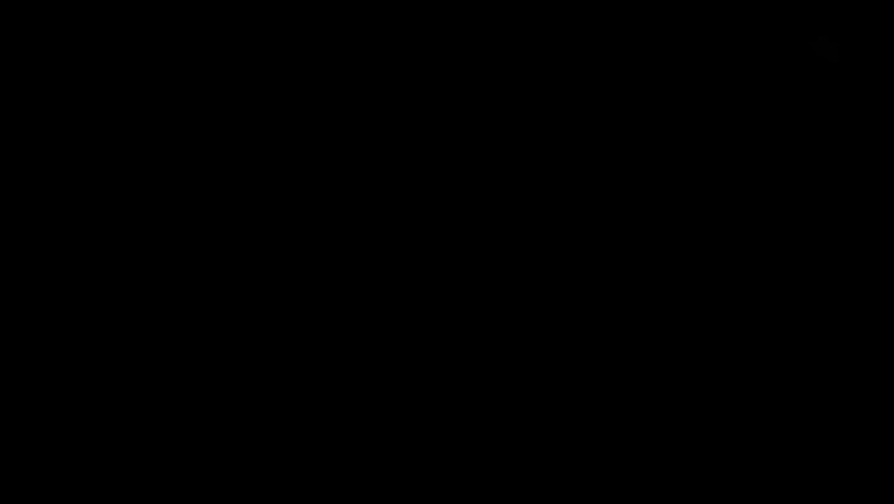